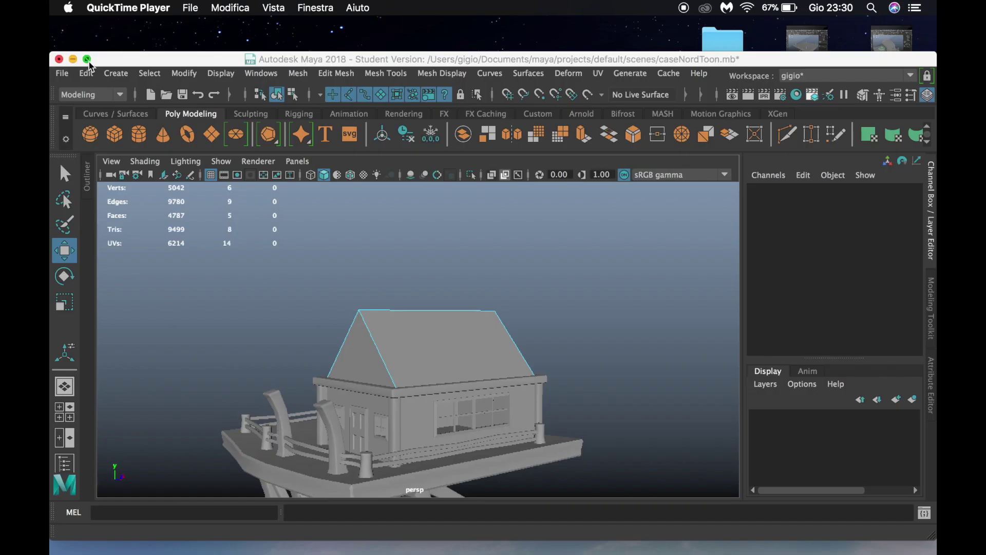
# - Maximize the window, frame the roof and select its four slope faces
pyautogui.click(87, 59)
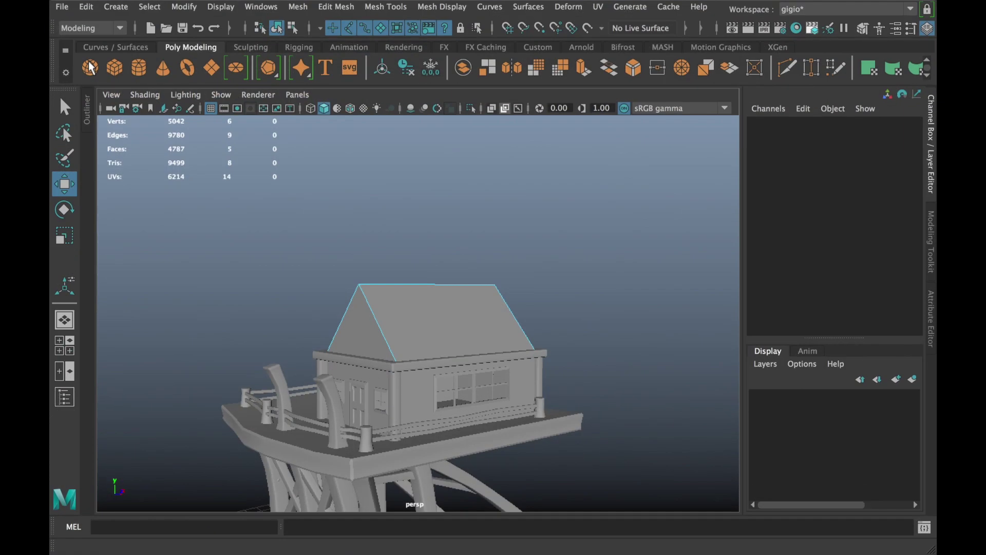
pyautogui.keyDown('alt'); pyautogui.moveTo(485, 294); pyautogui.dragTo(388, 369); pyautogui.keyUp('alt')
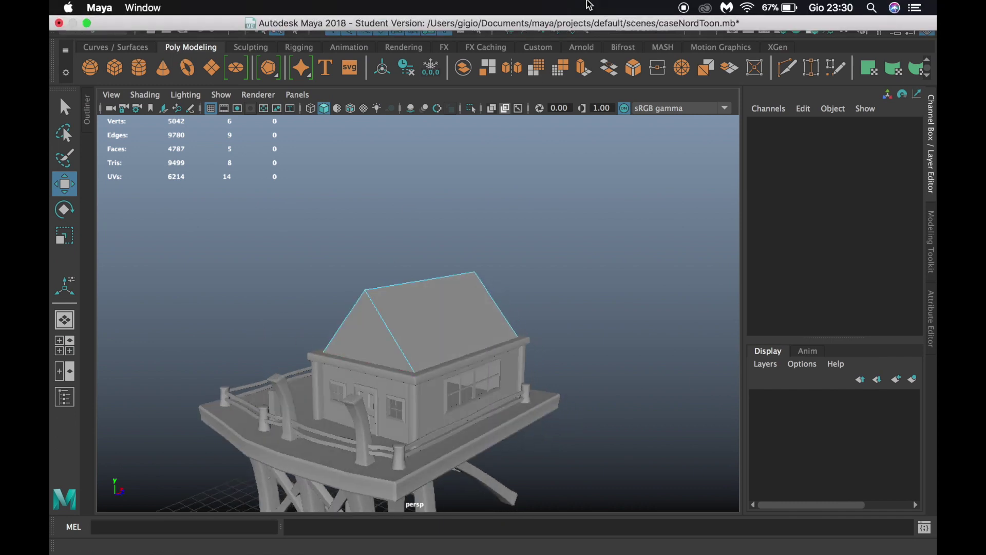
pyautogui.press('f')
pyautogui.moveTo(410, 235)
pyautogui.keyDown('alt'); pyautogui.mouseDown()
pyautogui.moveTo(457, 321)
pyautogui.moveTo(638, 235)
pyautogui.mouseUp(); pyautogui.keyUp('alt')
pyautogui.press('t')
pyautogui.click(544, 380)
pyautogui.moveTo(509, 379)
pyautogui.keyDown('alt'); pyautogui.mouseDown()
pyautogui.moveTo(561, 353)
pyautogui.moveTo(278, 353)
pyautogui.moveTo(482, 370)
pyautogui.moveTo(432, 379)
pyautogui.moveTo(509, 372)
pyautogui.mouseUp(); pyautogui.keyUp('alt')
pyautogui.hotkey('shift', '.')
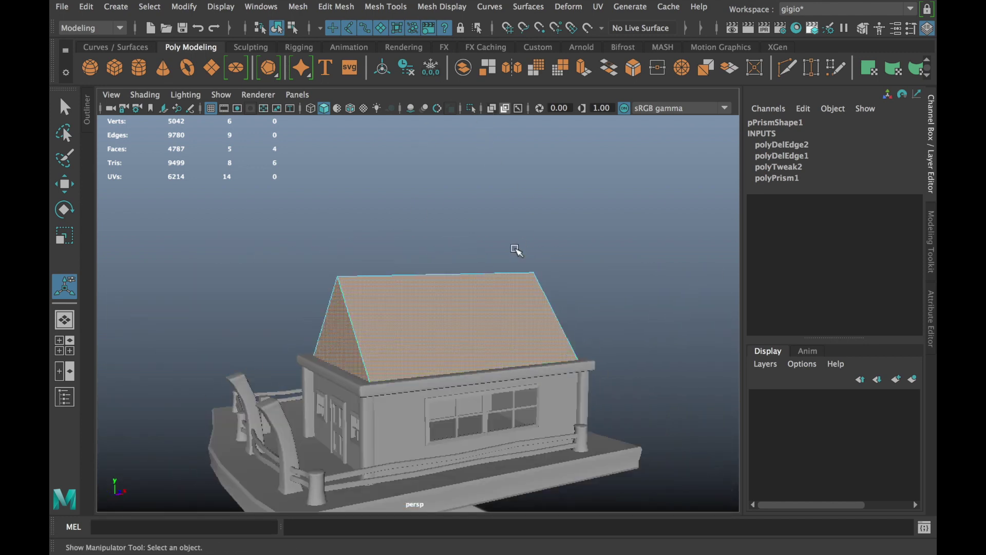
# - Extrude the selected roof faces with an Offset of 0.29 to create inset rims
pyautogui.hotkey('ctrl', 'e')
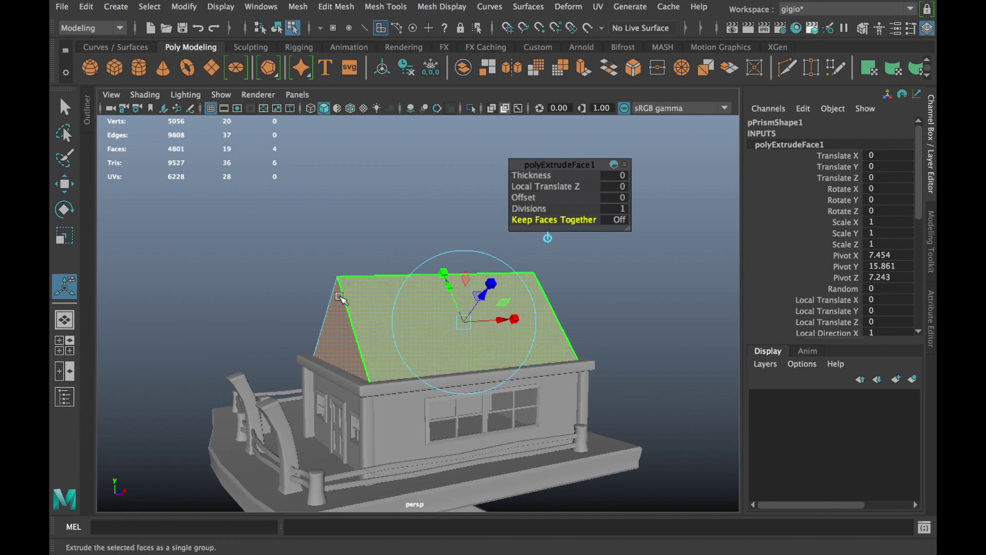
pyautogui.moveTo(386, 291)
pyautogui.keyDown('alt'); pyautogui.mouseDown()
pyautogui.moveTo(529, 198)
pyautogui.moveTo(550, 198)
pyautogui.mouseUp(); pyautogui.keyUp('alt')
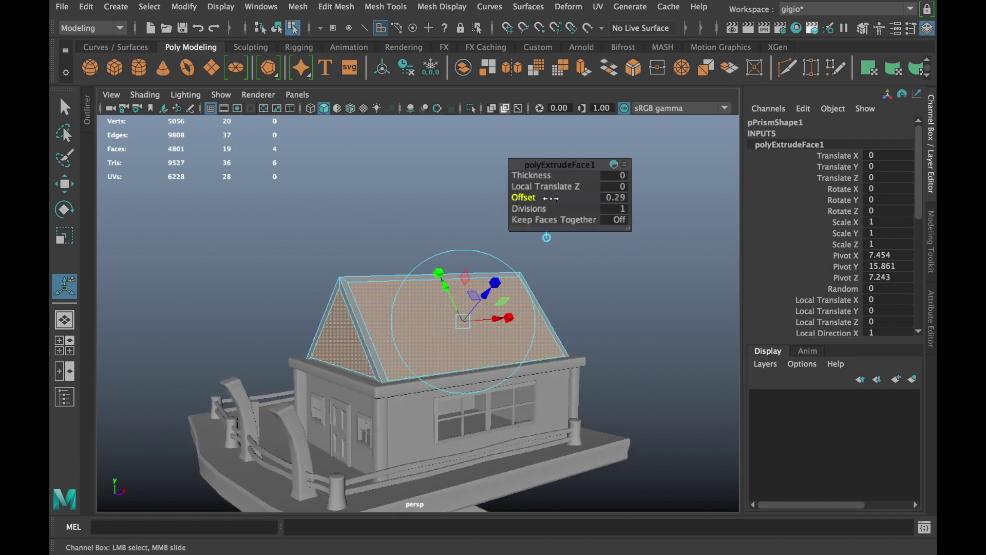
pyautogui.scroll(5, 301, 218)
pyautogui.keyDown('alt'); pyautogui.moveTo(231, 275); pyautogui.dragTo(275, 282); pyautogui.keyUp('alt')
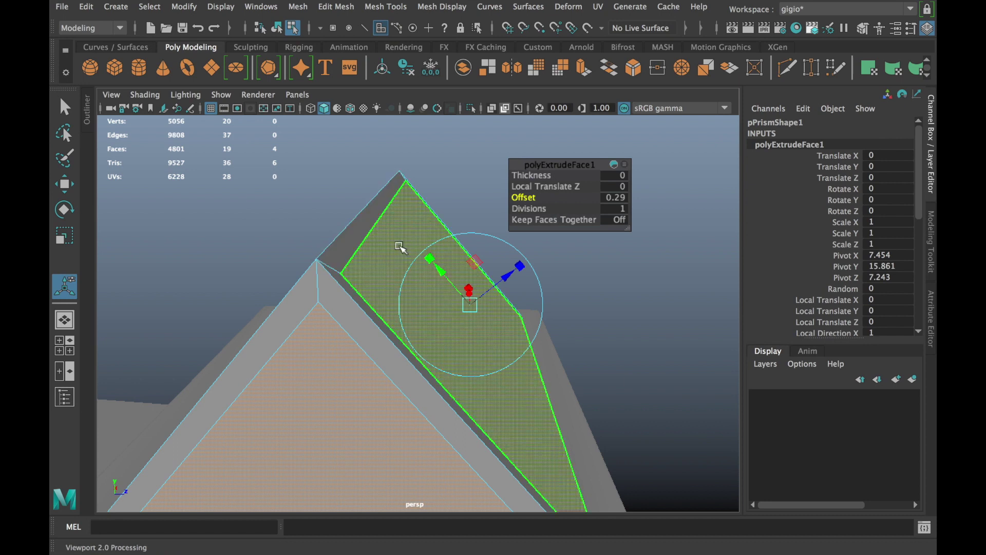
pyautogui.scroll(-5, 352, 214)
pyautogui.moveTo(352, 213)
pyautogui.keyDown('alt'); pyautogui.mouseDown()
pyautogui.moveTo(384, 212)
pyautogui.moveTo(359, 229)
pyautogui.moveTo(364, 220)
pyautogui.moveTo(632, 227)
pyautogui.moveTo(421, 240)
pyautogui.mouseUp(); pyautogui.keyUp('alt')
pyautogui.press('w')
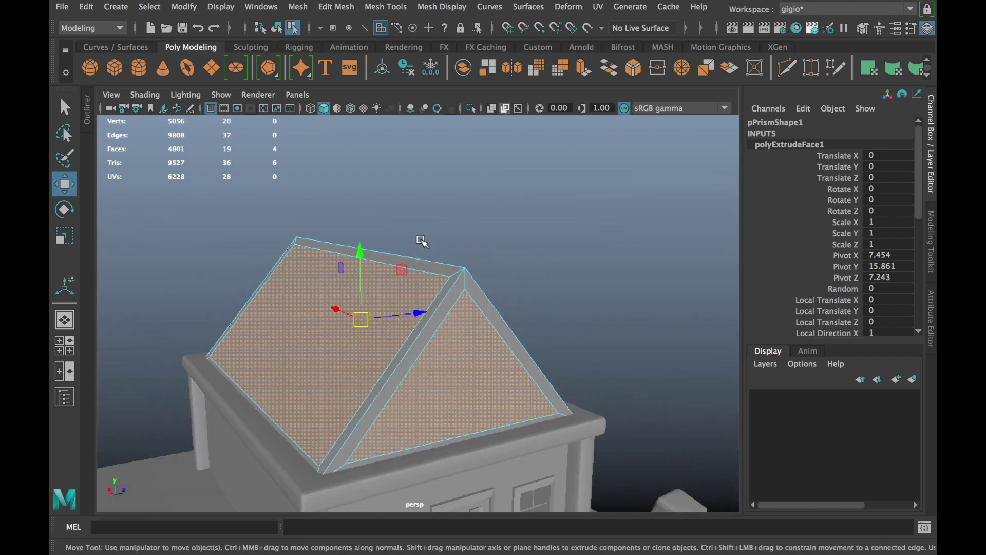
# - Raise the roof object slightly to Translate Y 15.459
pyautogui.moveTo(383, 159); pyautogui.dragTo(452, 136, button='right')
pyautogui.click(380, 277)
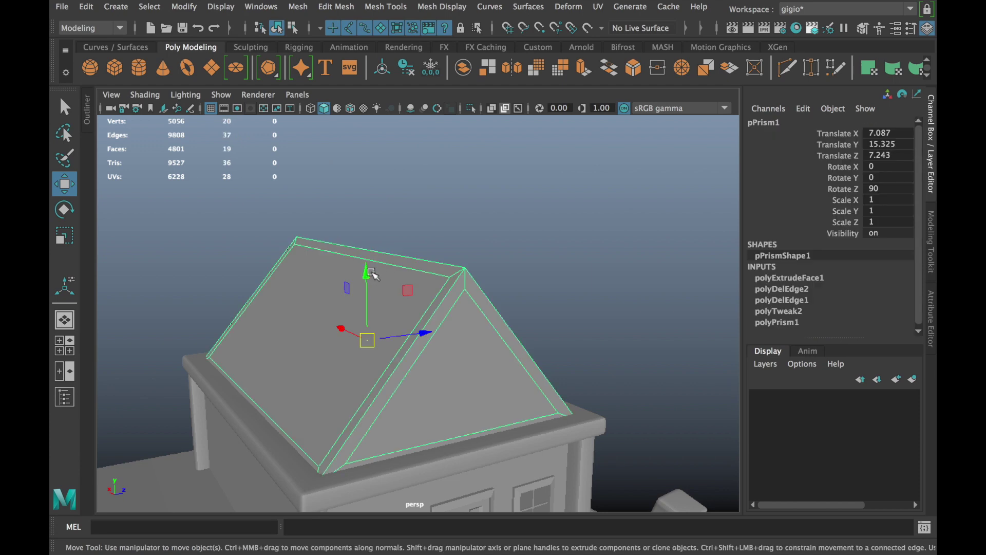
pyautogui.moveTo(369, 266); pyautogui.dragTo(370, 265)
pyautogui.moveTo(401, 313)
pyautogui.keyDown('alt'); pyautogui.mouseDown()
pyautogui.moveTo(253, 314)
pyautogui.moveTo(302, 288)
pyautogui.moveTo(273, 308)
pyautogui.moveTo(342, 345)
pyautogui.moveTo(191, 366)
pyautogui.moveTo(359, 288)
pyautogui.mouseUp(); pyautogui.keyUp('alt')
# - Select only the roof's border rim faces, checking the selection with Isolate Select
pyautogui.moveTo(364, 158); pyautogui.dragTo(366, 202, button='right')
pyautogui.moveTo(367, 202)
pyautogui.keyDown('alt'); pyautogui.mouseDown()
pyautogui.moveTo(385, 297)
pyautogui.moveTo(524, 306)
pyautogui.moveTo(495, 273)
pyautogui.moveTo(486, 321)
pyautogui.moveTo(451, 370)
pyautogui.moveTo(555, 238)
pyautogui.moveTo(224, 384)
pyautogui.moveTo(284, 409)
pyautogui.moveTo(326, 403)
pyautogui.moveTo(465, 98)
pyautogui.mouseUp(); pyautogui.keyUp('alt')
pyautogui.click(471, 108)
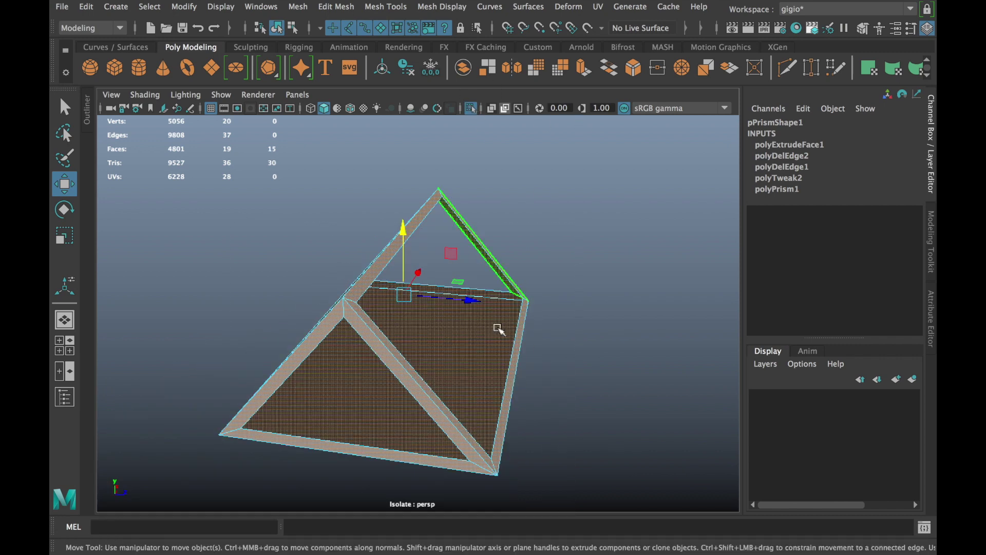
pyautogui.keyDown('alt'); pyautogui.moveTo(462, 231); pyautogui.dragTo(493, 316); pyautogui.keyUp('alt')
pyautogui.keyDown('ctrl'); pyautogui.click(483, 314); pyautogui.keyUp('ctrl')
pyautogui.moveTo(522, 269)
pyautogui.keyDown('alt'); pyautogui.mouseDown()
pyautogui.moveTo(550, 308)
pyautogui.moveTo(418, 296)
pyautogui.mouseUp(); pyautogui.keyUp('alt')
pyautogui.click(471, 108)
pyautogui.keyDown('alt'); pyautogui.moveTo(508, 130); pyautogui.dragTo(551, 140); pyautogui.keyUp('alt')
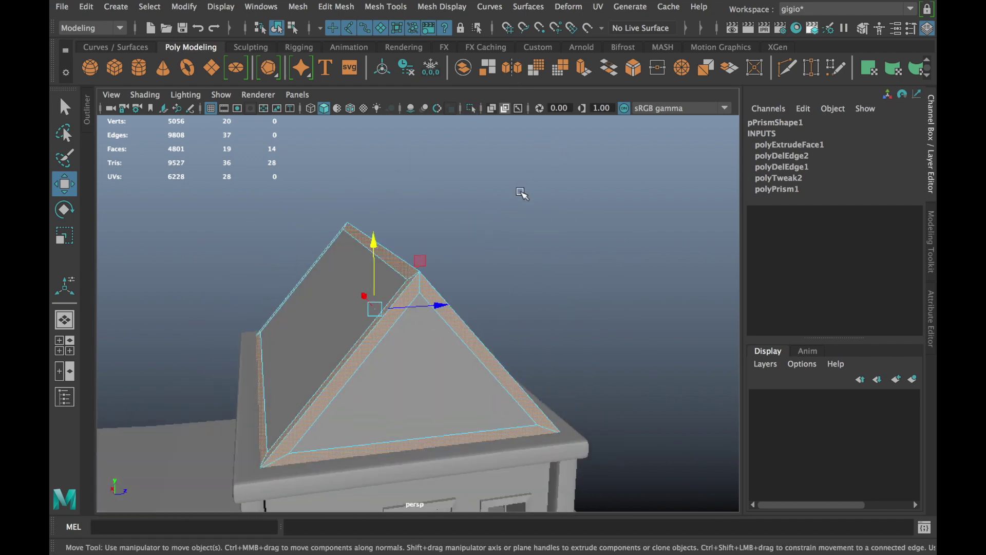
pyautogui.hotkey('ctrl', 'e')
# - Extrude the rim faces to a Thickness of 0.34 with Keep Faces Together on
pyautogui.moveTo(530, 175); pyautogui.dragTo(536, 176)
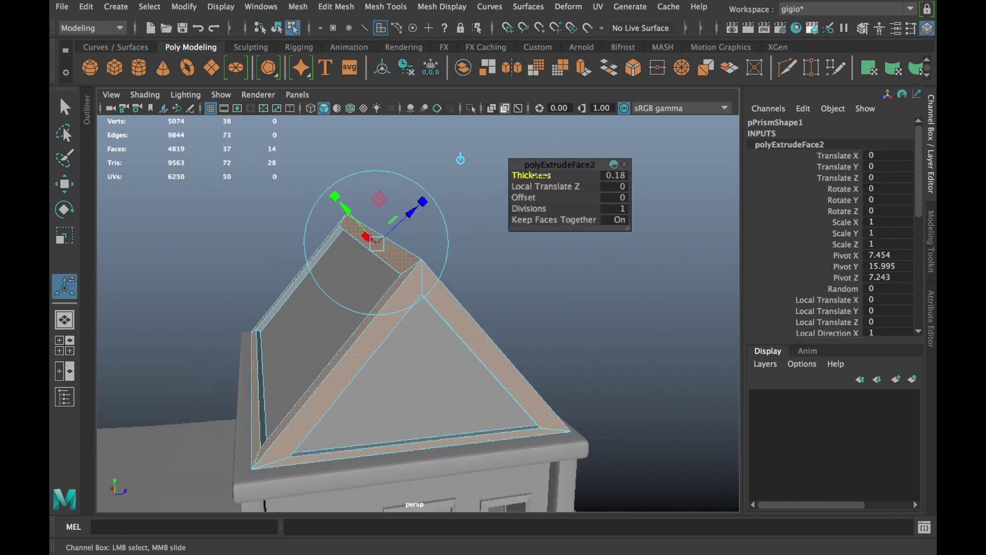
pyautogui.click(605, 218)
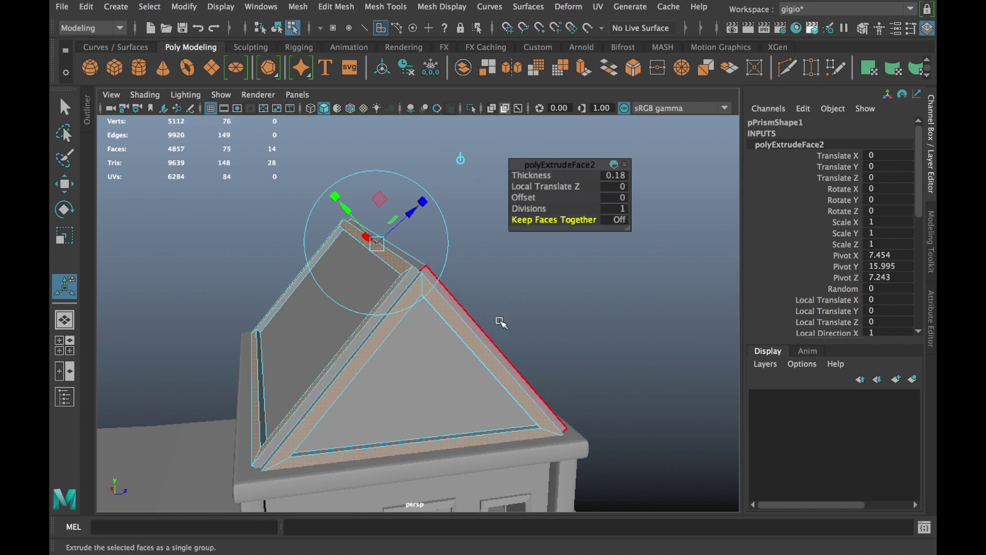
pyautogui.keyDown('alt'); pyautogui.moveTo(491, 319); pyautogui.dragTo(568, 265); pyautogui.keyUp('alt')
pyautogui.moveTo(529, 175); pyautogui.dragTo(550, 175)
pyautogui.moveTo(534, 318)
pyautogui.keyDown('alt'); pyautogui.mouseDown()
pyautogui.moveTo(556, 338)
pyautogui.moveTo(489, 341)
pyautogui.mouseUp(); pyautogui.keyUp('alt')
pyautogui.click(606, 219)
pyautogui.keyDown('alt'); pyautogui.moveTo(360, 319); pyautogui.dragTo(458, 325); pyautogui.keyUp('alt')
pyautogui.moveTo(532, 175)
pyautogui.mouseDown()
pyautogui.moveTo(555, 175)
pyautogui.moveTo(510, 198)
pyautogui.mouseUp()
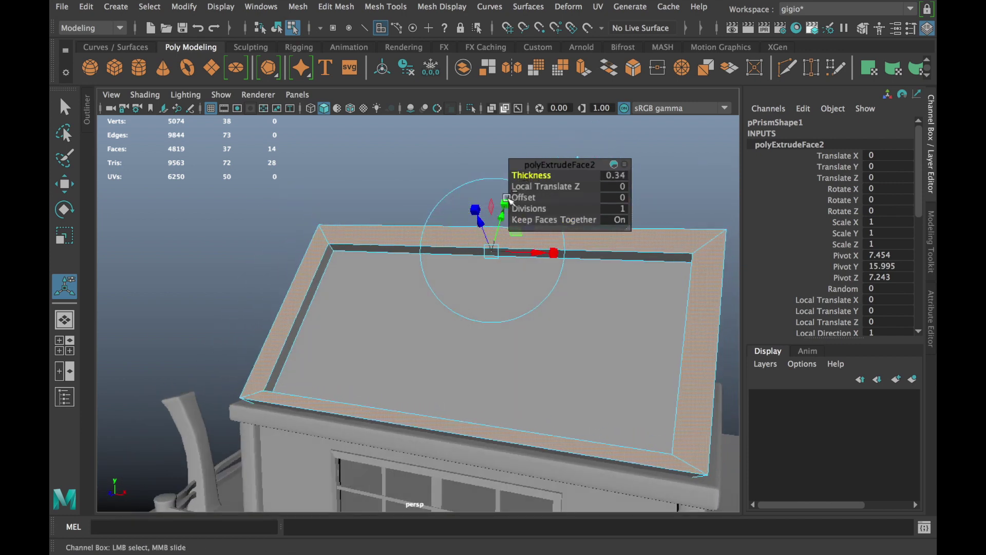
pyautogui.moveTo(286, 297)
pyautogui.keyDown('alt'); pyautogui.mouseDown()
pyautogui.moveTo(469, 291)
pyautogui.moveTo(577, 220)
pyautogui.mouseUp(); pyautogui.keyUp('alt')
pyautogui.press('F8')
pyautogui.press('w')
pyautogui.moveTo(574, 158); pyautogui.dragTo(578, 130, button='right')
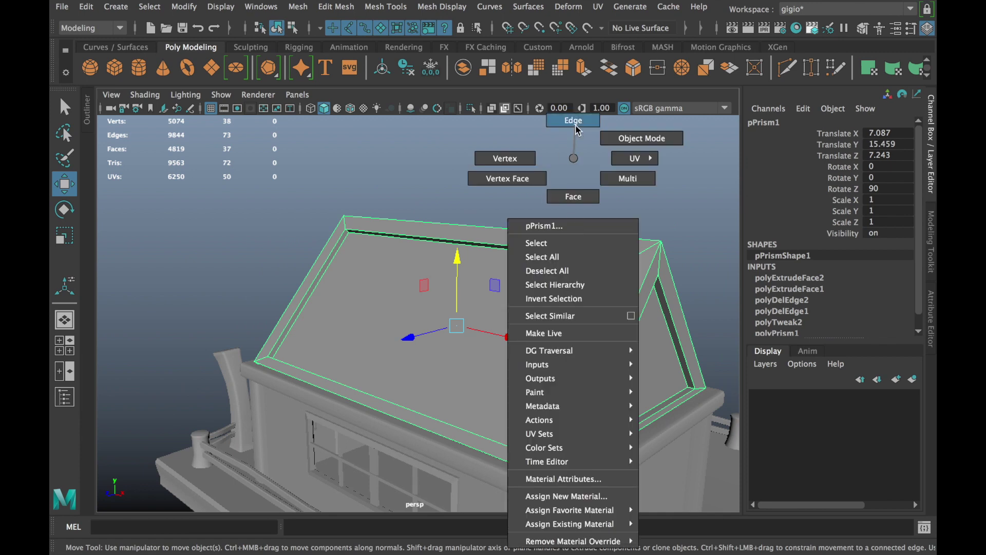
# - Select the roof's ridge and hip edges
pyautogui.click(561, 232)
pyautogui.keyDown('shift'); pyautogui.click(629, 318); pyautogui.keyUp('shift')
pyautogui.moveTo(621, 319)
pyautogui.keyDown('alt'); pyautogui.mouseDown()
pyautogui.moveTo(456, 330)
pyautogui.moveTo(497, 337)
pyautogui.moveTo(306, 344)
pyautogui.mouseUp(); pyautogui.keyUp('alt')
pyautogui.keyDown('shift'); pyautogui.click(488, 325); pyautogui.keyUp('shift')
pyautogui.moveTo(488, 326)
pyautogui.keyDown('alt'); pyautogui.mouseDown()
pyautogui.moveTo(411, 355)
pyautogui.moveTo(306, 343)
pyautogui.moveTo(601, 214)
pyautogui.moveTo(554, 99)
pyautogui.mouseUp(); pyautogui.keyUp('alt')
pyautogui.keyDown('shift'); pyautogui.click(401, 361); pyautogui.keyUp('shift')
# - Bevel the selected roof edges with Fraction 0.3 and 2 Segments
pyautogui.click(633, 67)
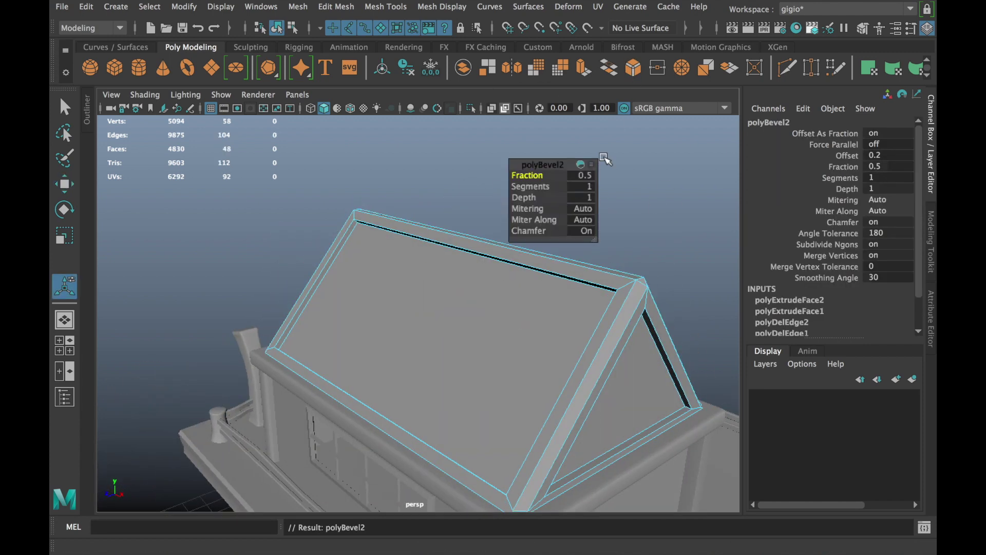
pyautogui.scroll(2, 513, 206)
pyautogui.scroll(3, 458, 179)
pyautogui.moveTo(458, 179)
pyautogui.mouseDown(button='middle')
pyautogui.moveTo(541, 187)
pyautogui.moveTo(534, 177)
pyautogui.mouseUp(button='middle')
pyautogui.click(530, 186)
pyautogui.click(532, 175)
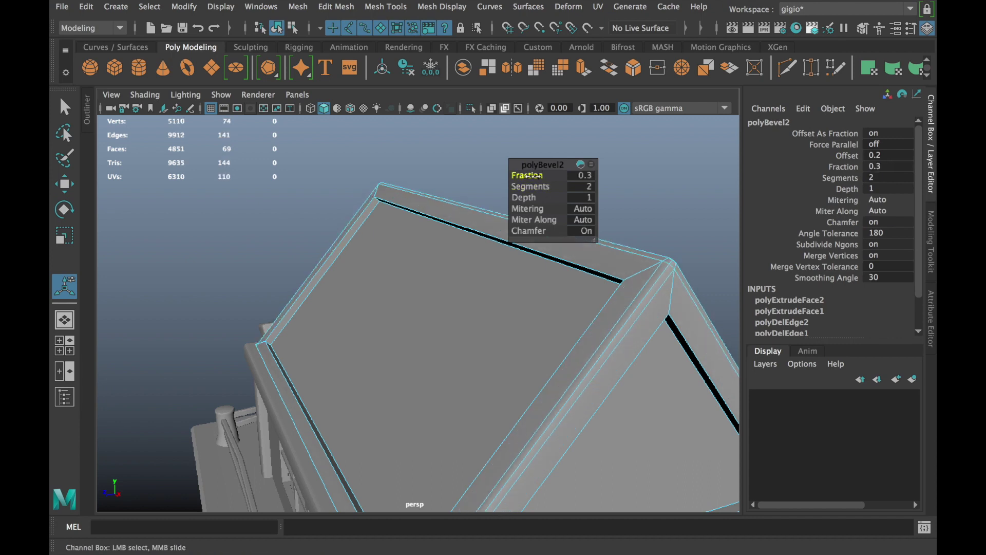
# - Clear the edge selection and select the roof object again
pyautogui.click(451, 161)
pyautogui.rightClick(451, 165)
pyautogui.moveTo(451, 165)
pyautogui.keyDown('alt'); pyautogui.mouseDown()
pyautogui.moveTo(643, 194)
pyautogui.moveTo(576, 176)
pyautogui.moveTo(424, 220)
pyautogui.moveTo(421, 307)
pyautogui.moveTo(381, 312)
pyautogui.mouseUp(); pyautogui.keyUp('alt')
pyautogui.click(421, 307)
pyautogui.rightClick(381, 312)
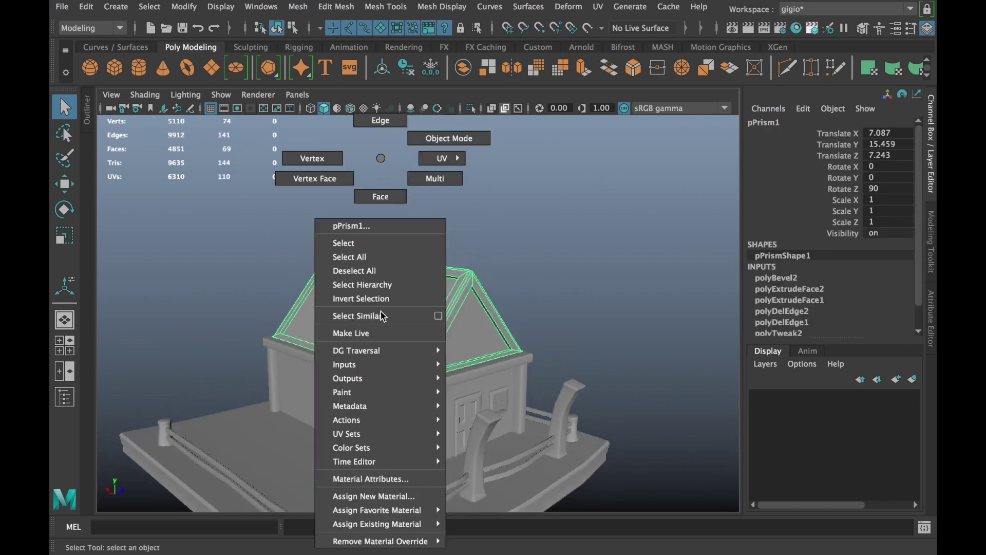
# - Select the roof faces, including the gable face, with the scale tool active
pyautogui.click(380, 198)
pyautogui.click(388, 315)
pyautogui.moveTo(473, 341)
pyautogui.keyDown('alt'); pyautogui.mouseDown()
pyautogui.moveTo(451, 294)
pyautogui.moveTo(524, 329)
pyautogui.moveTo(441, 288)
pyautogui.mouseUp(); pyautogui.keyUp('alt')
pyautogui.keyDown('shift'); pyautogui.click(524, 328); pyautogui.keyUp('shift')
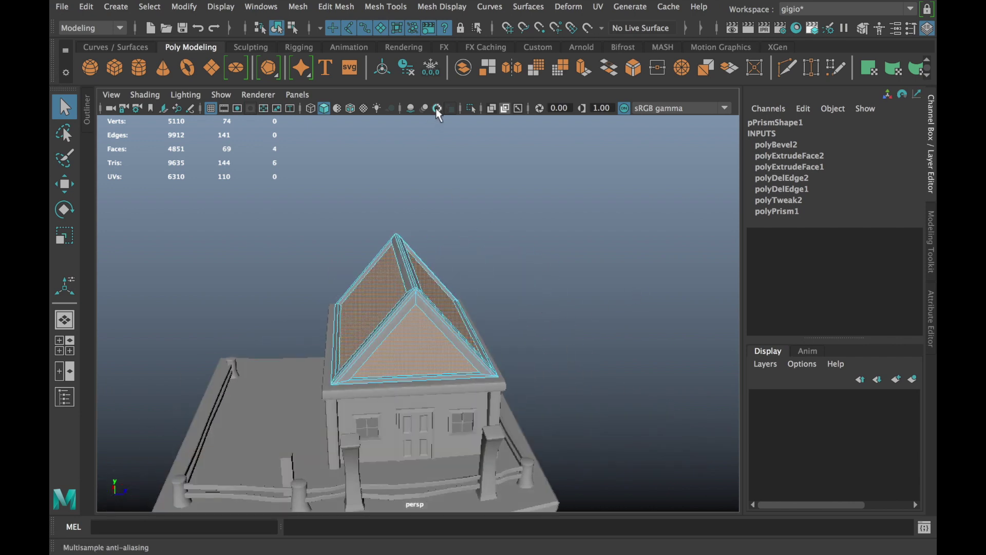
pyautogui.press('e')
pyautogui.press('r')
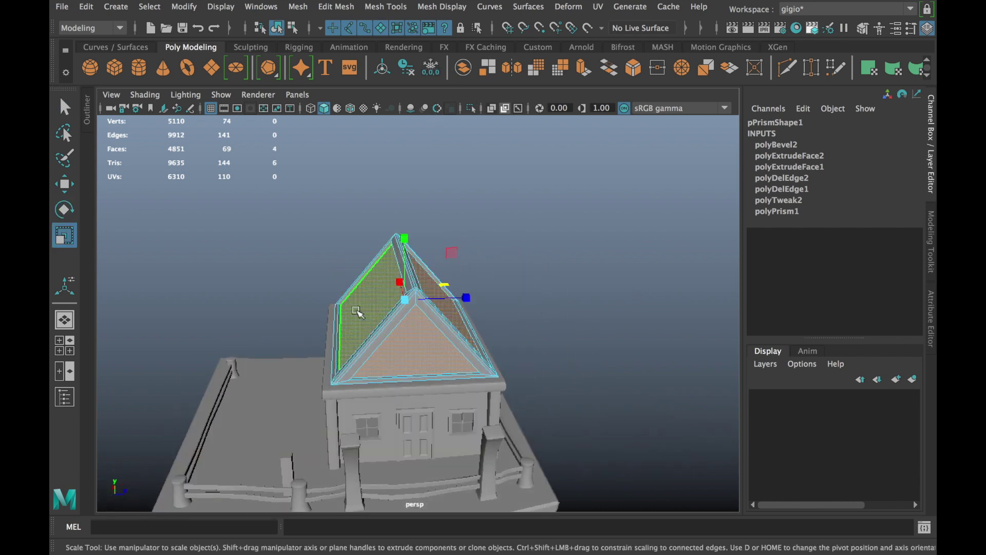
pyautogui.scroll(5, 362, 318)
pyautogui.moveTo(362, 318)
pyautogui.keyDown('alt'); pyautogui.mouseDown()
pyautogui.moveTo(239, 281)
pyautogui.moveTo(488, 156)
pyautogui.mouseUp(); pyautogui.keyUp('alt')
# - Zoom in on the gable end and select only the triangular gable face
pyautogui.scroll(5, 488, 156)
pyautogui.moveTo(488, 155); pyautogui.dragTo(537, 132, button='right')
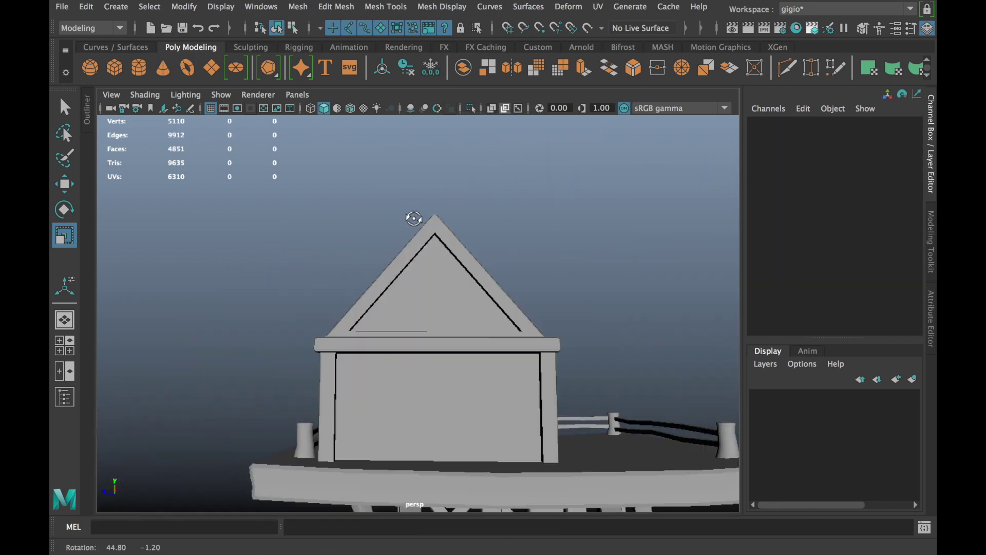
pyautogui.keyDown('alt'); pyautogui.moveTo(412, 213); pyautogui.dragTo(216, 233); pyautogui.keyUp('alt')
pyautogui.scroll(5, 341, 286)
pyautogui.moveTo(341, 286)
pyautogui.keyDown('alt'); pyautogui.mouseDown()
pyautogui.moveTo(369, 345)
pyautogui.moveTo(326, 311)
pyautogui.mouseUp(); pyautogui.keyUp('alt')
pyautogui.moveTo(325, 157); pyautogui.dragTo(326, 194, button='right')
pyautogui.click(364, 308)
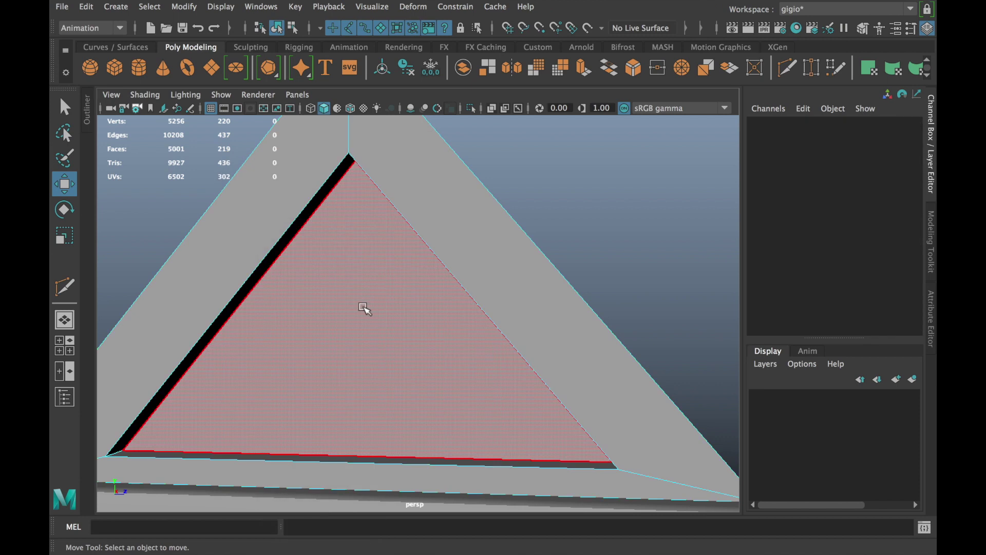
pyautogui.click(359, 311)
# - Extrude the gable face with an Offset of 0.7 to inset a smaller triangle
pyautogui.hotkey('ctrl', 'e')
pyautogui.click(523, 197)
pyautogui.moveTo(411, 282); pyautogui.dragTo(437, 282, button='middle')
pyautogui.moveTo(437, 281)
pyautogui.keyDown('alt'); pyautogui.mouseDown()
pyautogui.moveTo(479, 231)
pyautogui.moveTo(440, 253)
pyautogui.moveTo(480, 216)
pyautogui.mouseUp(); pyautogui.keyUp('alt')
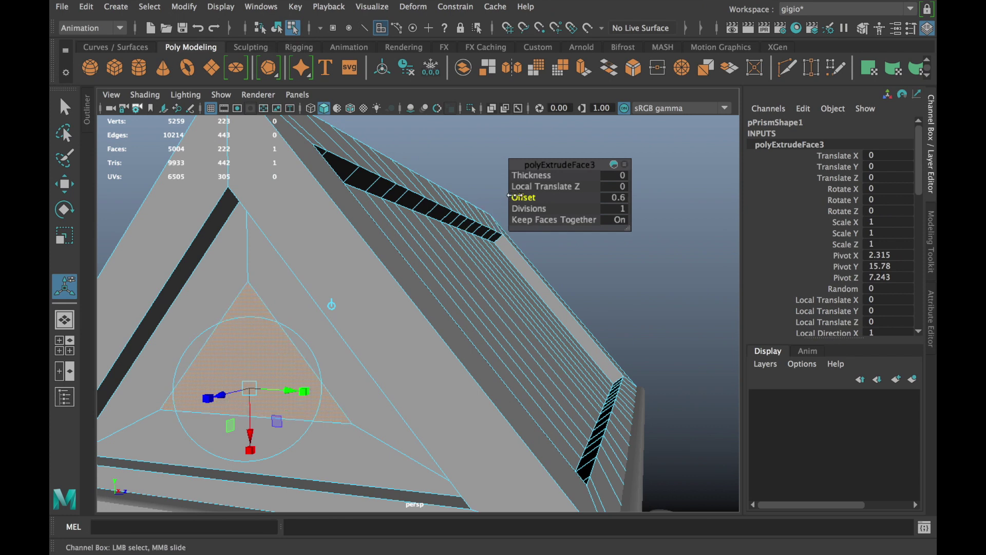
pyautogui.moveTo(525, 198)
pyautogui.keyDown('alt'); pyautogui.mouseDown()
pyautogui.moveTo(447, 269)
pyautogui.moveTo(392, 273)
pyautogui.moveTo(447, 248)
pyautogui.mouseUp(); pyautogui.keyUp('alt')
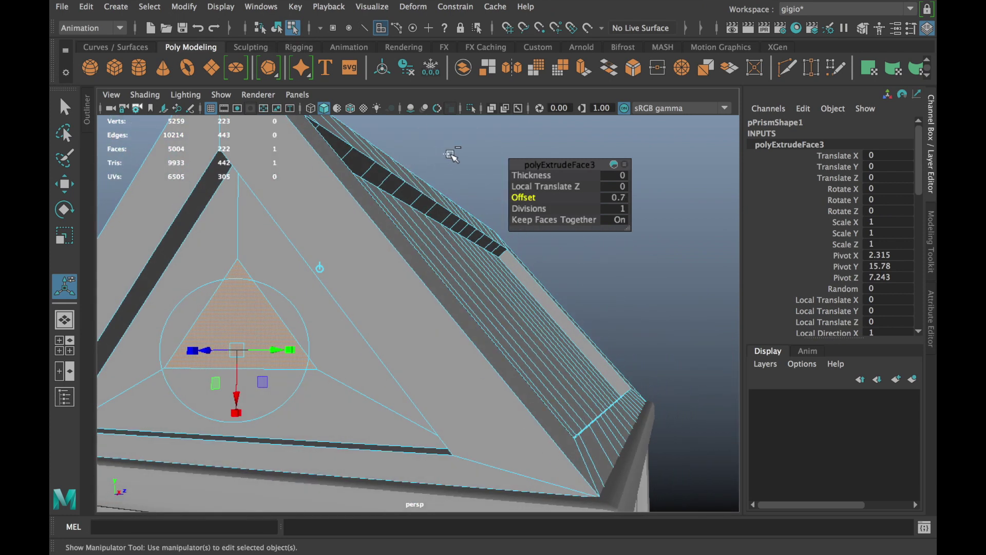
pyautogui.press('F8')
# - Reselect the roof and pick the inner gable triangle face on its own
pyautogui.click(277, 330)
pyautogui.moveTo(277, 330)
pyautogui.keyDown('alt'); pyautogui.mouseDown(button='right')
pyautogui.moveTo(314, 341)
pyautogui.moveTo(345, 325)
pyautogui.mouseUp(button='right'); pyautogui.keyUp('alt')
pyautogui.moveTo(339, 159); pyautogui.dragTo(349, 194, button='right')
pyautogui.moveTo(349, 194)
pyautogui.keyDown('alt'); pyautogui.mouseDown()
pyautogui.moveTo(278, 264)
pyautogui.moveTo(282, 286)
pyautogui.mouseUp(); pyautogui.keyUp('alt')
pyautogui.click(298, 306)
pyautogui.moveTo(298, 306); pyautogui.dragTo(322, 324, button='right')
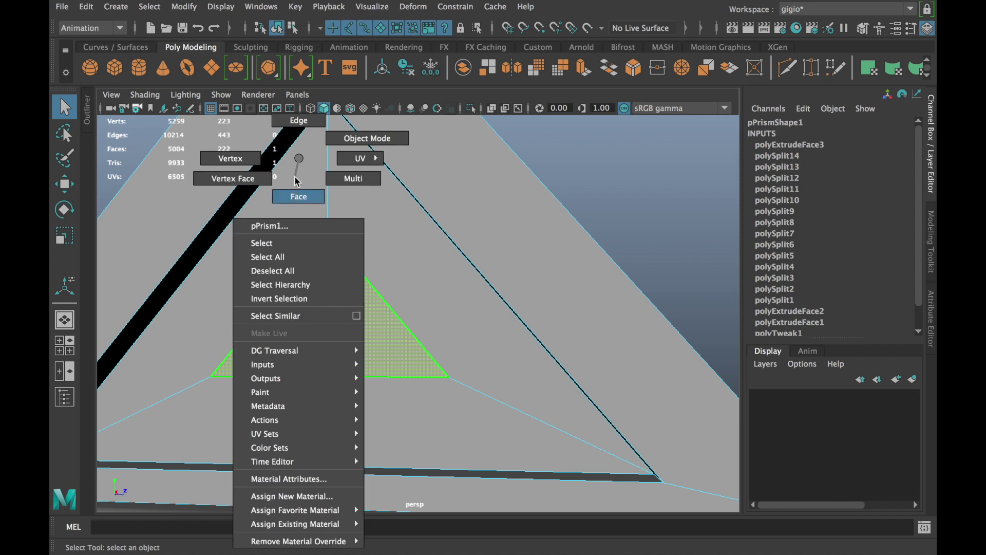
# - Multi-Cut a horizontal crossbar and a vertical divider to the apex into the inner triangle
pyautogui.keyDown('alt'); pyautogui.moveTo(322, 323); pyautogui.dragTo(375, 322); pyautogui.keyUp('alt')
pyautogui.hotkey('ctrl', 'shift', 'x')
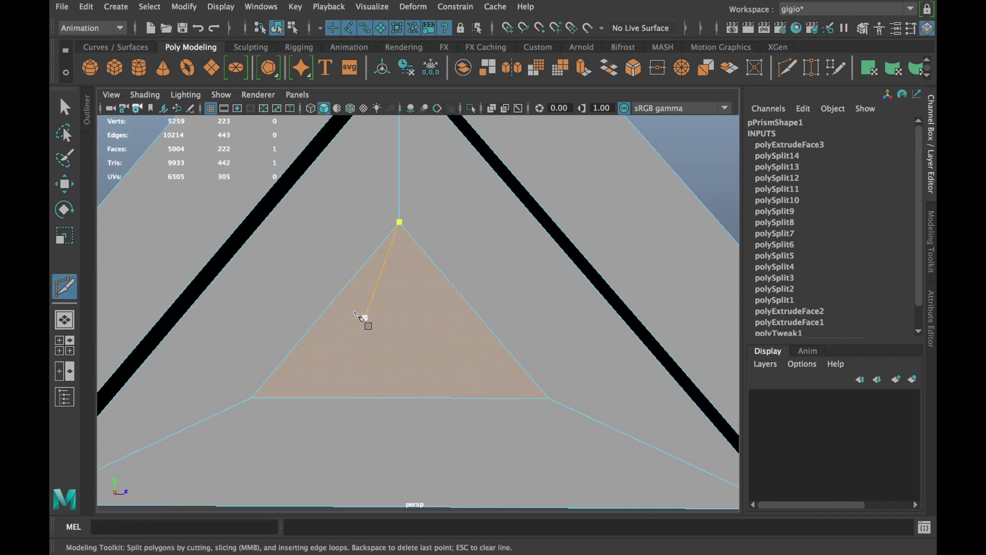
pyautogui.click(328, 307)
pyautogui.press('Return')
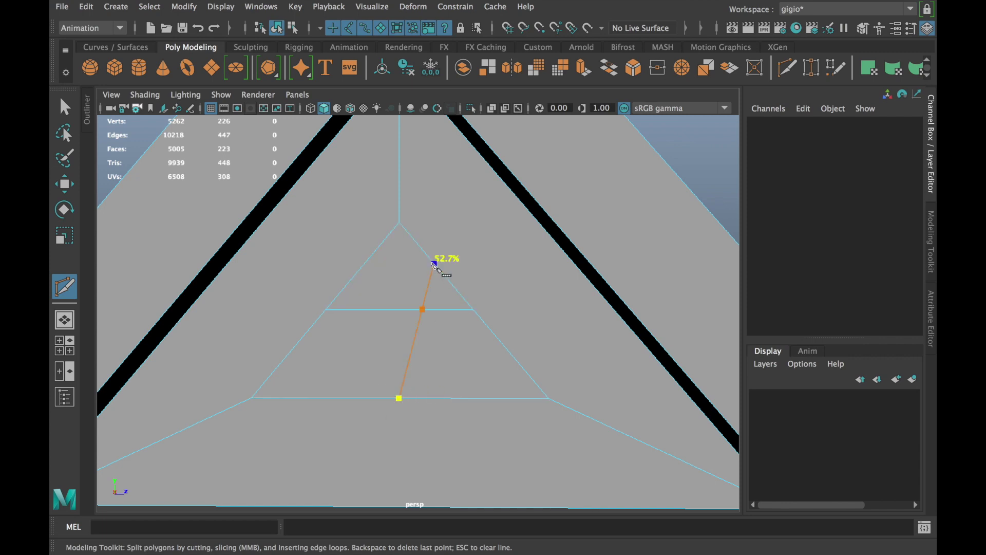
pyautogui.click(399, 222)
pyautogui.press('Return')
pyautogui.scroll(-3, 366, 393)
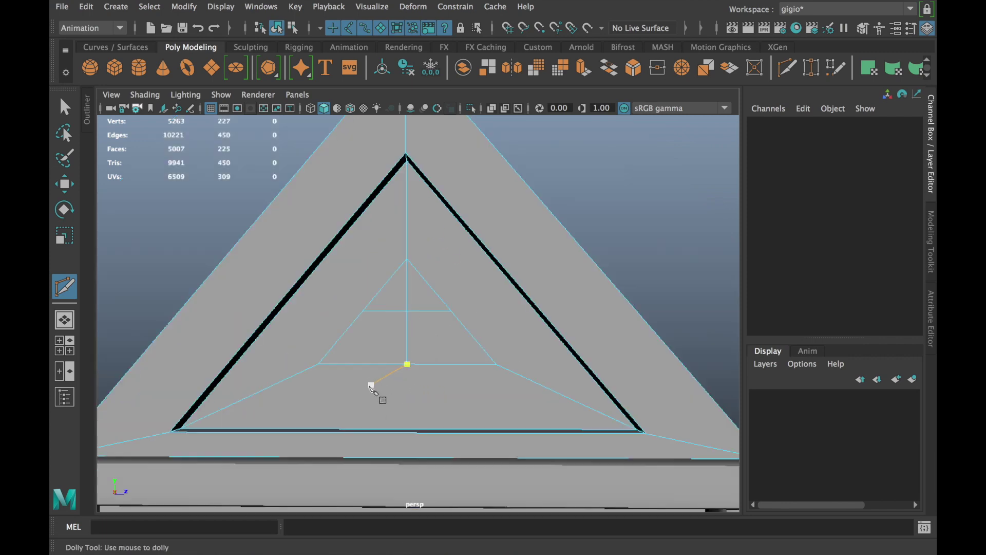
pyautogui.keyDown('alt'); pyautogui.moveTo(373, 409); pyautogui.dragTo(367, 420); pyautogui.keyUp('alt')
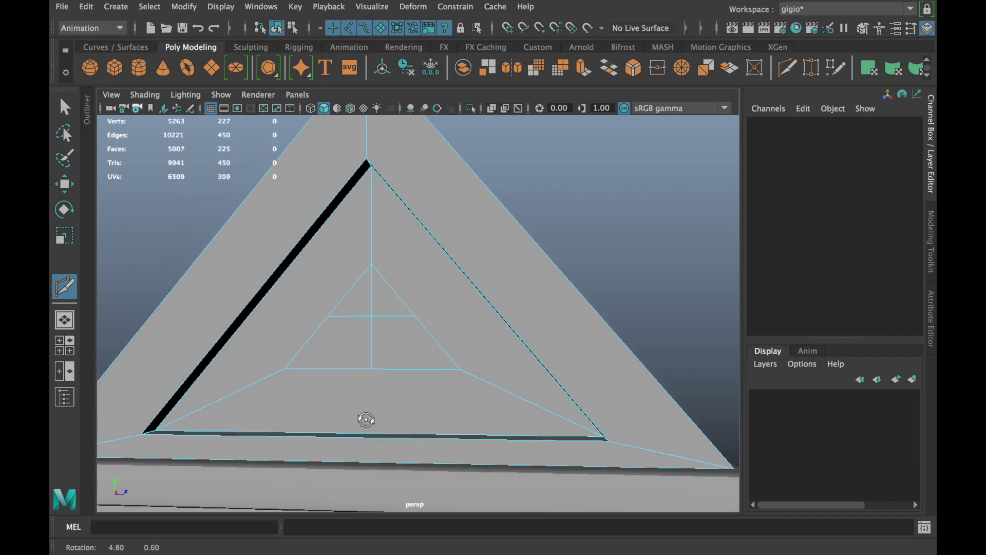
# - Delete three faces in the gable's centre to open a hole
pyautogui.press('w')
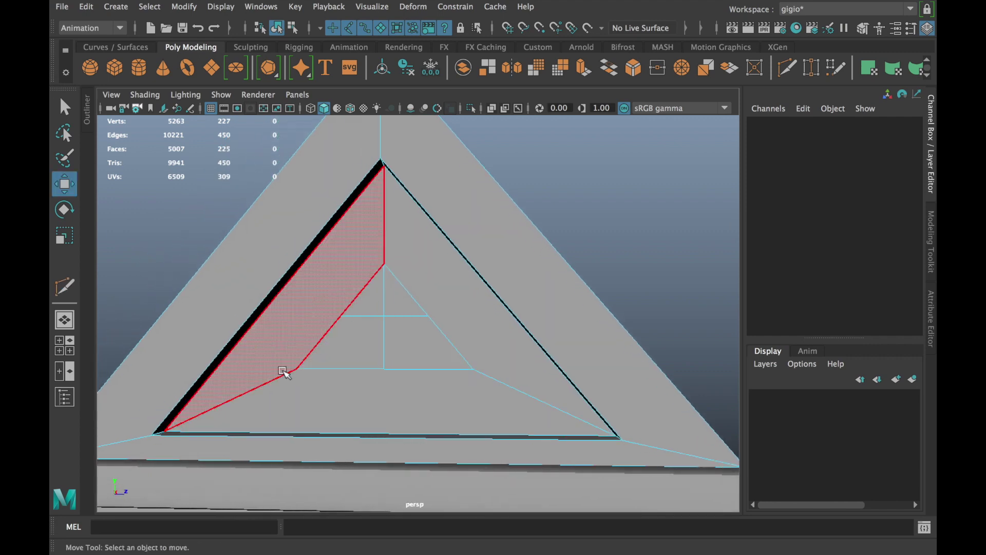
pyautogui.moveTo(336, 165); pyautogui.dragTo(270, 157, button='right')
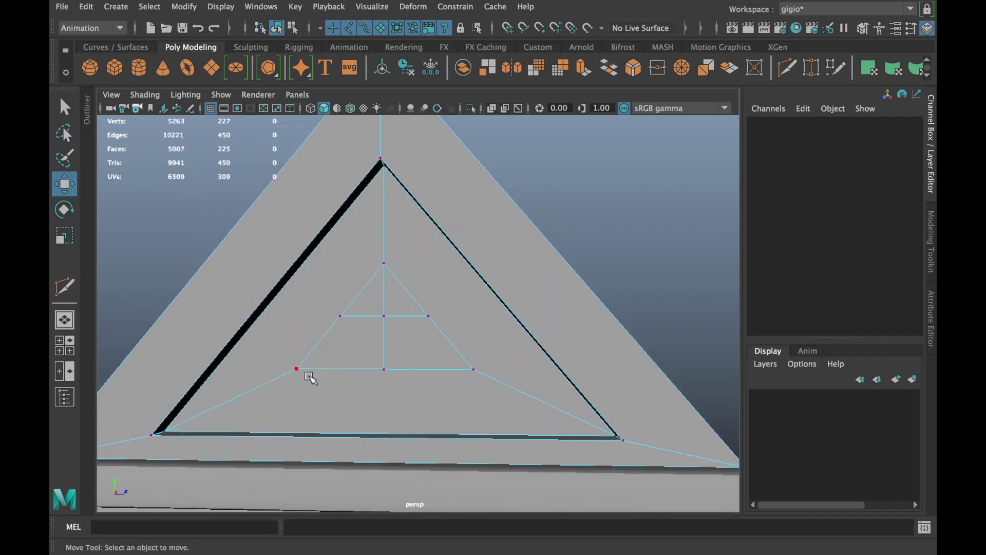
pyautogui.moveTo(353, 341); pyautogui.dragTo(363, 370, button='right')
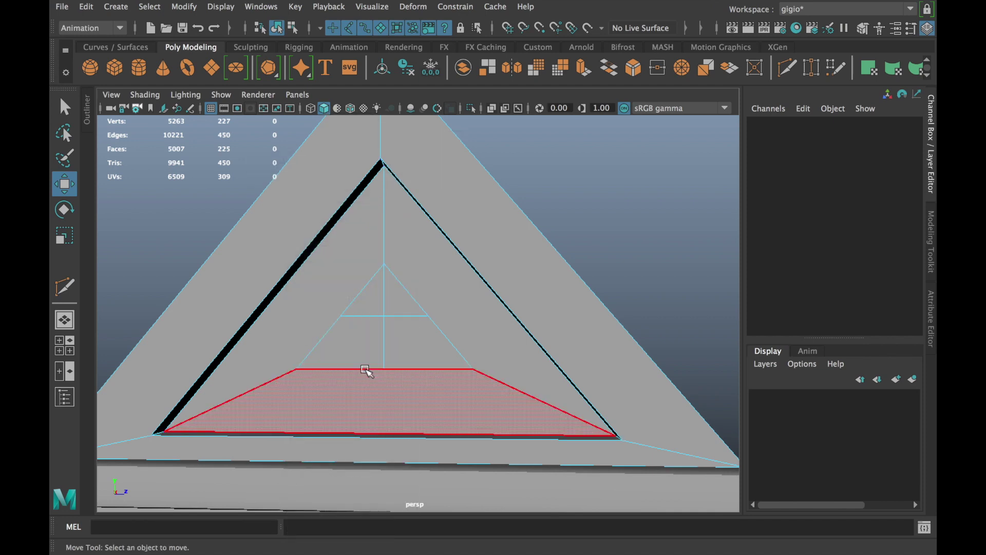
pyautogui.click(368, 351)
pyautogui.press('Delete')
pyautogui.click(417, 337)
pyautogui.press('Delete')
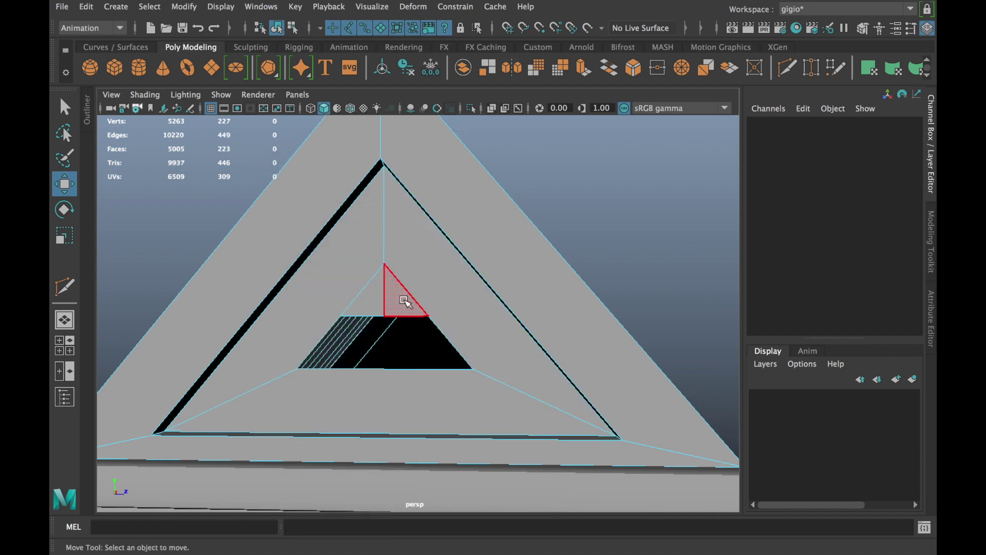
pyautogui.click(368, 301)
pyautogui.press('Delete')
# - Select the vertices around the hole's border
pyautogui.scroll(2, 412, 331)
pyautogui.scroll(2, 370, 282)
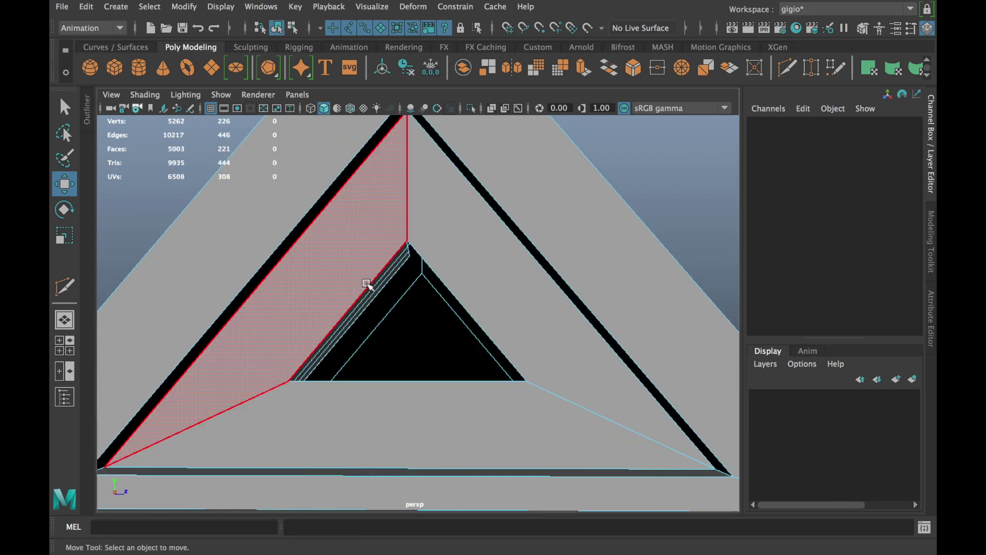
pyautogui.moveTo(366, 157); pyautogui.dragTo(335, 155, button='right')
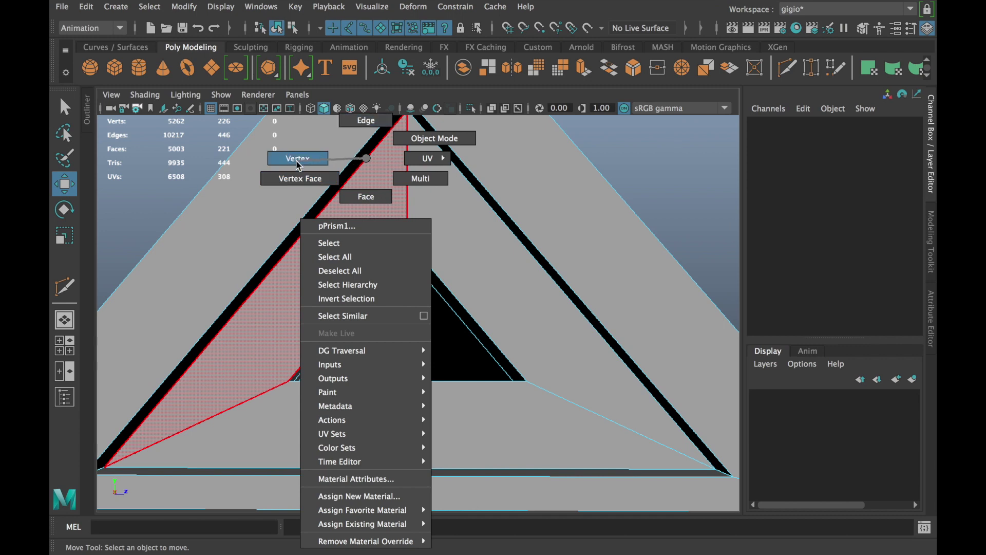
pyautogui.moveTo(296, 159); pyautogui.dragTo(296, 160, button='right')
pyautogui.click(346, 307)
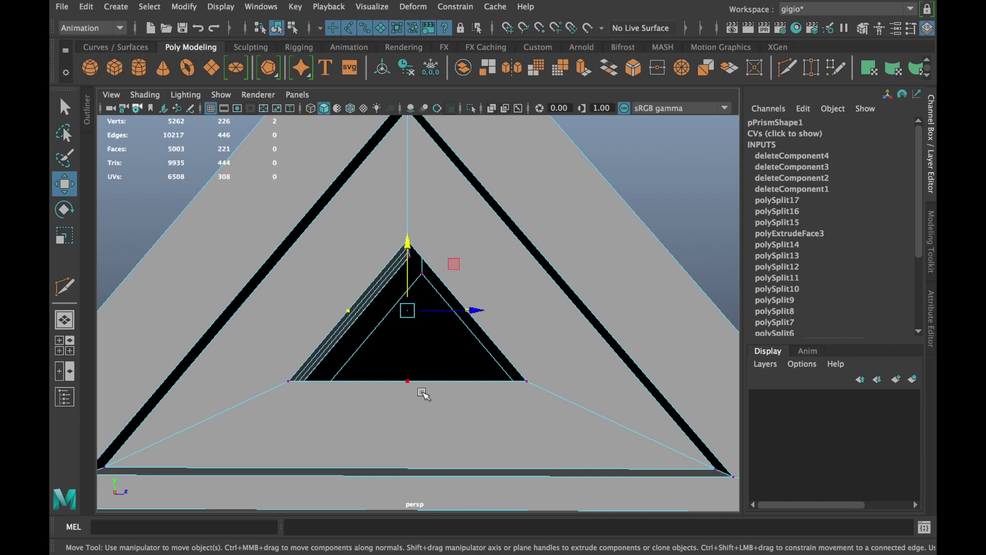
pyautogui.keyDown('shift'); pyautogui.click(408, 382); pyautogui.keyUp('shift')
pyautogui.keyDown('shift'); pyautogui.click(290, 382); pyautogui.keyUp('shift')
# - Circularize the hole's vertices with Radial Offset -0.1 and 1 added division
pyautogui.keyDown('shift'); pyautogui.click(408, 238); pyautogui.keyUp('shift')
pyautogui.keyDown('alt'); pyautogui.moveTo(414, 238); pyautogui.dragTo(521, 301); pyautogui.keyUp('alt')
pyautogui.click(396, 7)
pyautogui.moveTo(336, 6)
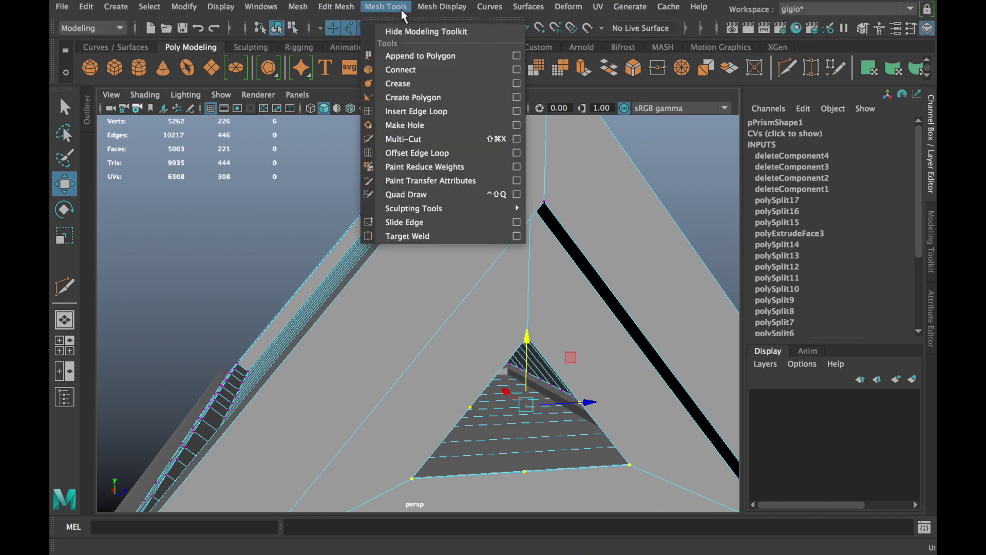
pyautogui.click(374, 84)
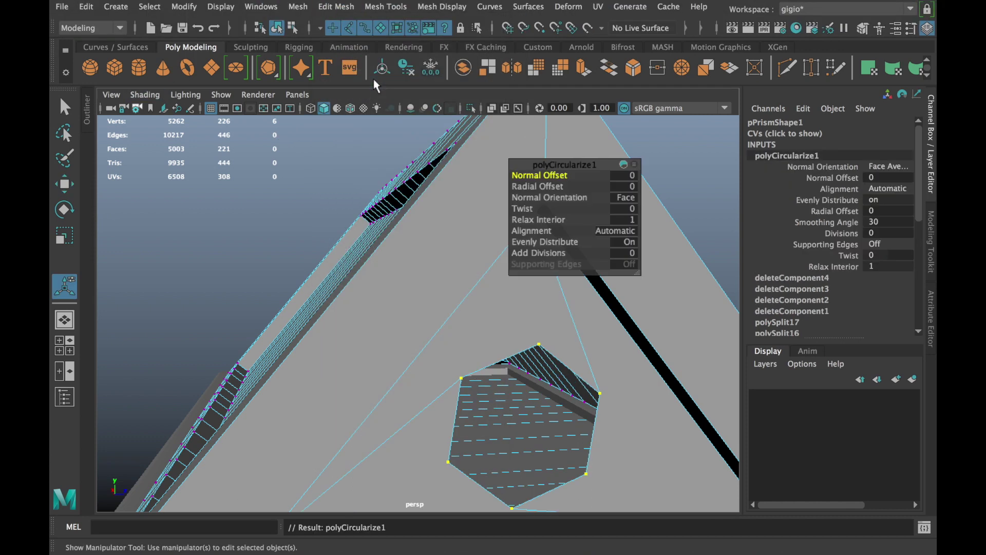
pyautogui.keyDown('alt'); pyautogui.moveTo(451, 260); pyautogui.dragTo(516, 341); pyautogui.keyUp('alt')
pyautogui.moveTo(538, 175); pyautogui.dragTo(532, 217)
pyautogui.hotkey('ctrl', 'z')
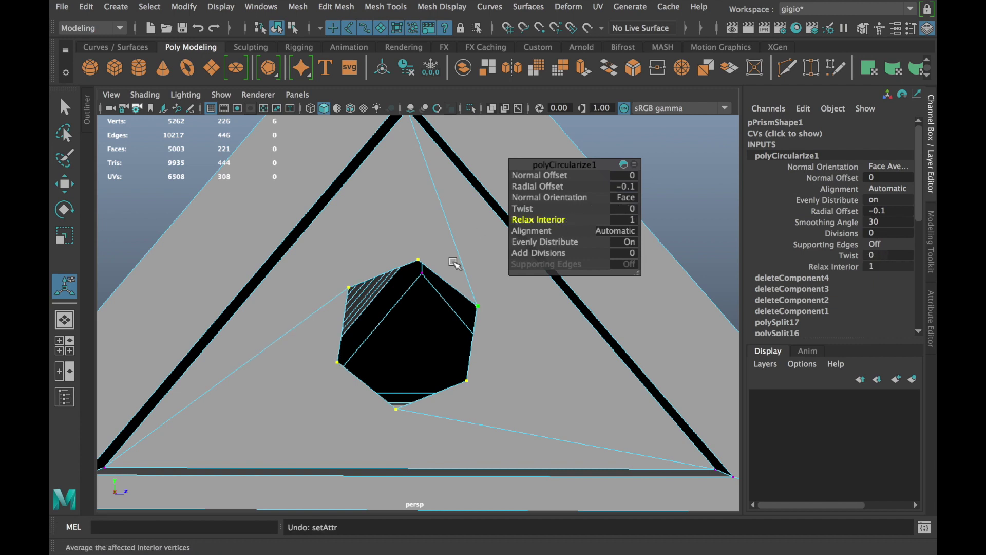
pyautogui.moveTo(534, 252); pyautogui.dragTo(534, 253)
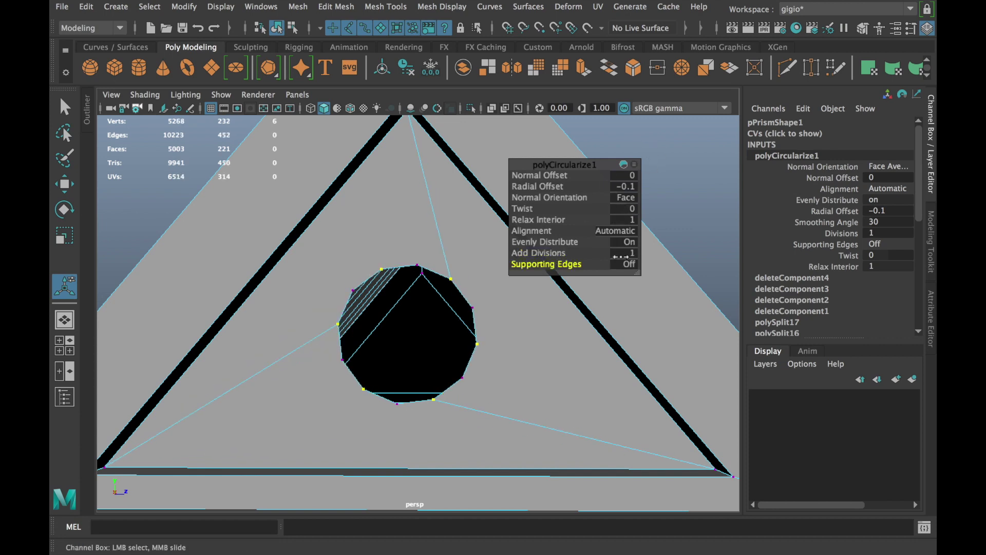
# - Return to object mode and select the gable prism object
pyautogui.moveTo(629, 159); pyautogui.dragTo(738, 137, button='right')
pyautogui.moveTo(585, 236)
pyautogui.keyDown('alt'); pyautogui.mouseDown()
pyautogui.moveTo(334, 257)
pyautogui.moveTo(356, 246)
pyautogui.mouseUp(); pyautogui.keyUp('alt')
pyautogui.click(333, 257)
# - In component mode, use Multi-Cut to cut an edge from the hole's rim to the gable apex
pyautogui.moveTo(355, 166); pyautogui.dragTo(418, 137, button='right')
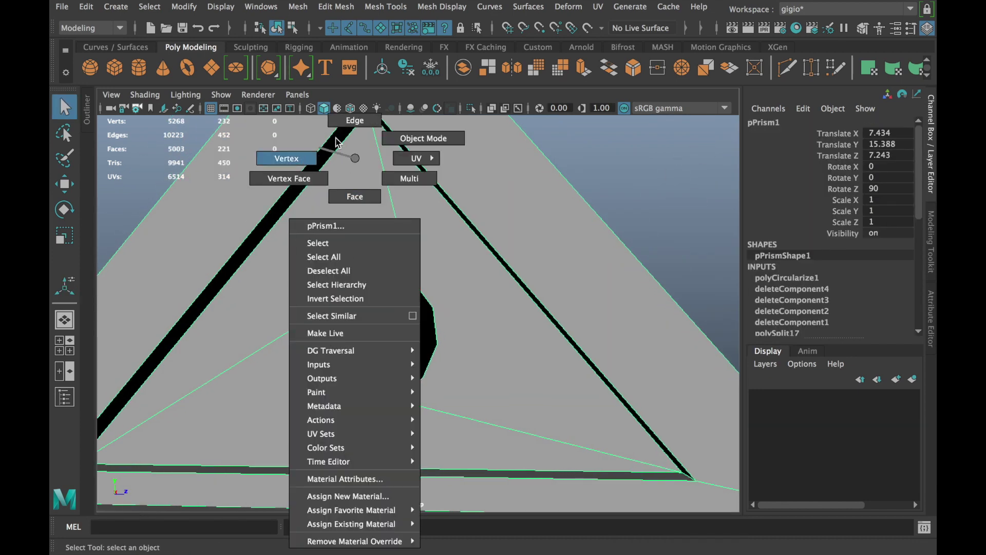
pyautogui.hotkey('ctrl', 'shift', 'x')
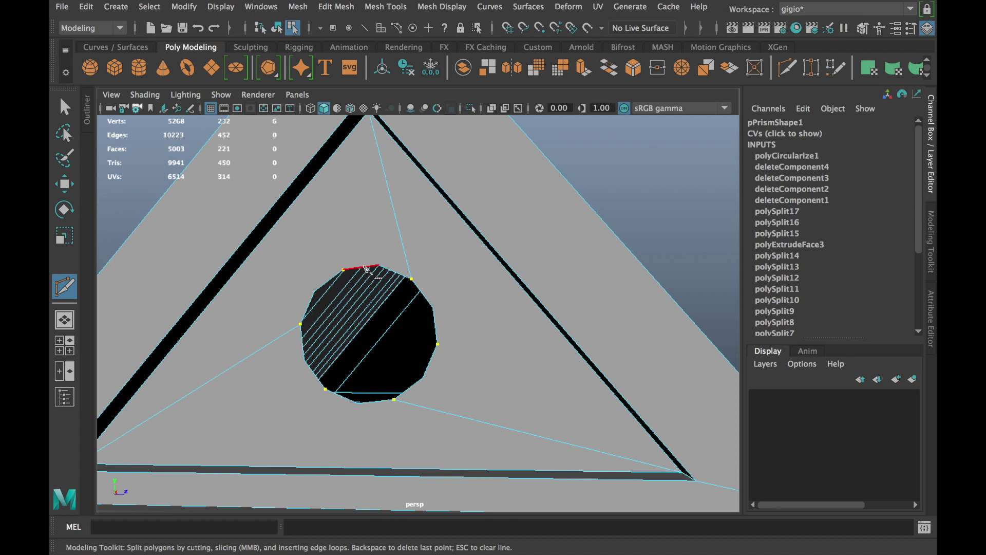
pyautogui.click(369, 118)
pyautogui.click(410, 279)
pyautogui.keyDown('alt'); pyautogui.moveTo(431, 241); pyautogui.dragTo(417, 287, button='middle'); pyautogui.keyUp('alt')
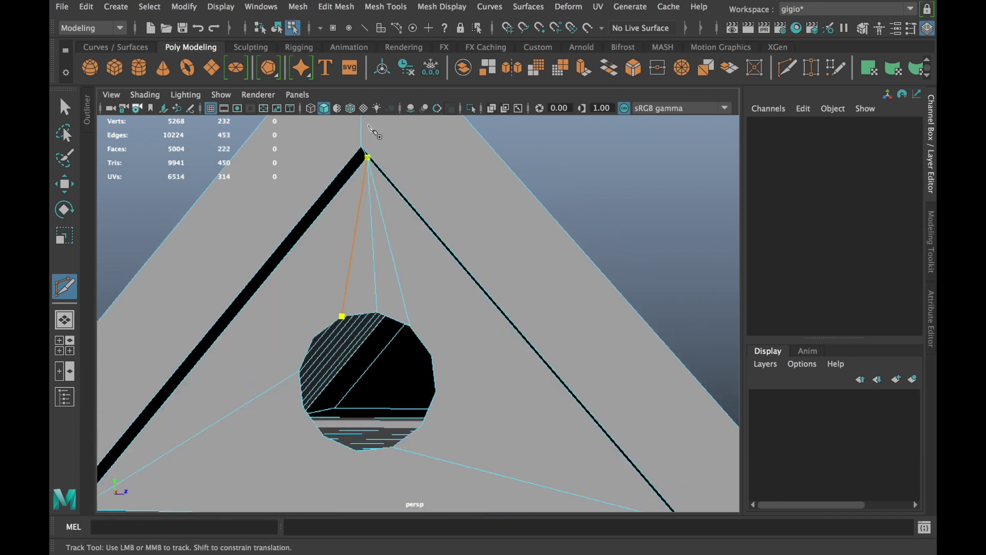
pyautogui.click(363, 150)
# - Cut two edges from the left rim vertices to the gable's lower-left corner
pyautogui.click(299, 371)
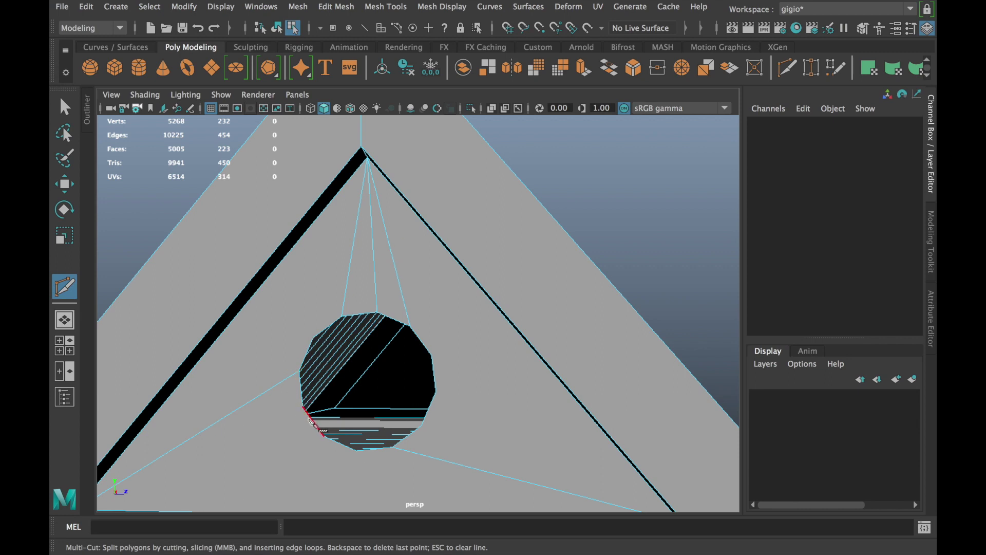
pyautogui.keyDown('alt'); pyautogui.moveTo(276, 401); pyautogui.dragTo(200, 436, button='middle'); pyautogui.keyUp('alt')
pyautogui.click(114, 433)
pyautogui.press('Return')
pyautogui.click(331, 370)
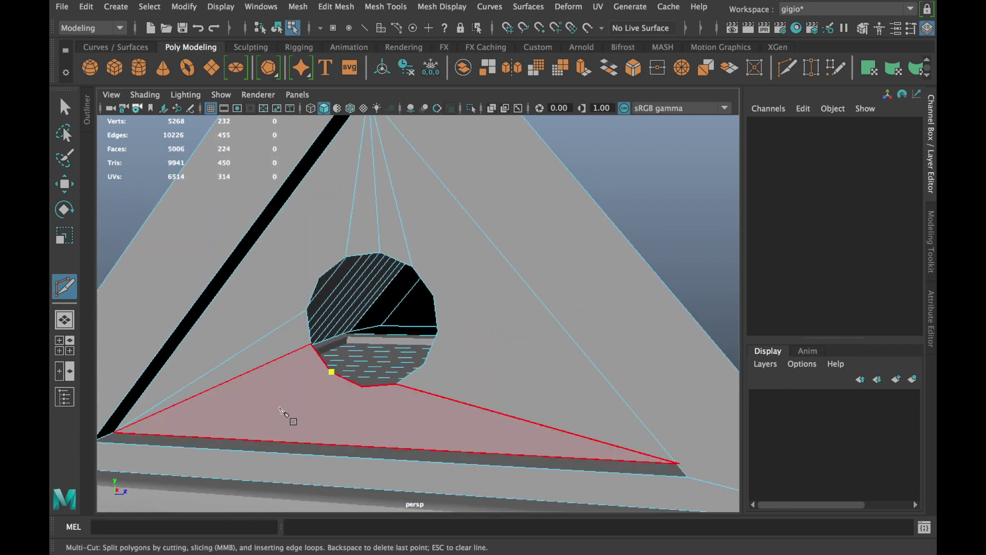
pyautogui.click(113, 433)
pyautogui.press('Return')
# - Cut an edge from the hole's bottom rim to the lower-right corner
pyautogui.click(396, 383)
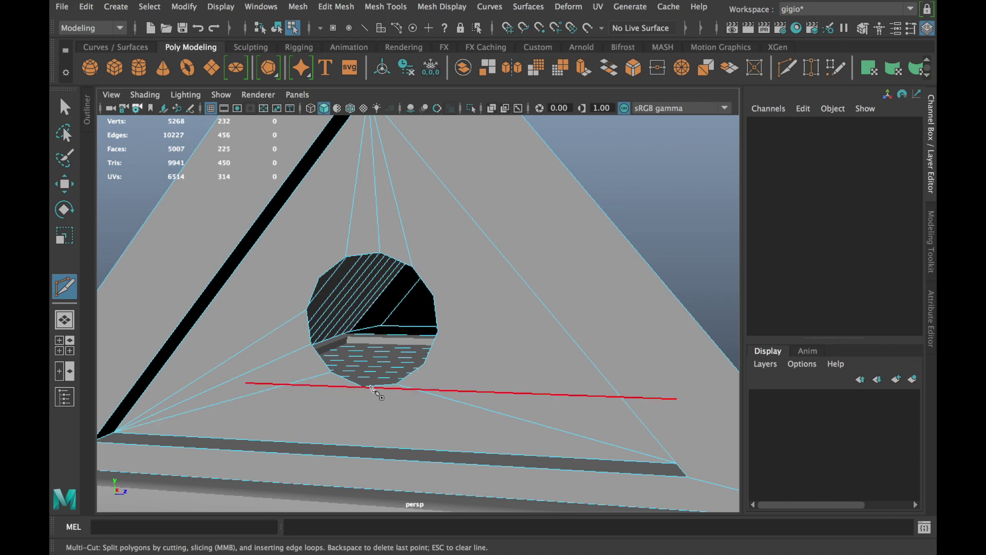
pyautogui.click(362, 386)
pyautogui.click(678, 463)
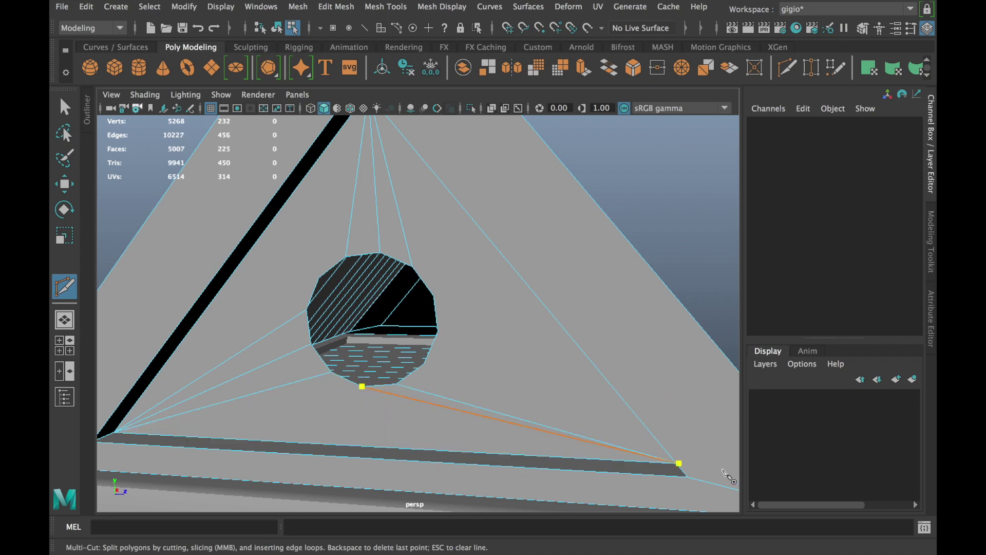
pyautogui.press('Return')
pyautogui.click(424, 364)
# - Orbit around the round hole to inspect the new radiating edges, ending on a front view
pyautogui.moveTo(549, 393)
pyautogui.keyDown('alt'); pyautogui.mouseDown()
pyautogui.moveTo(576, 418)
pyautogui.moveTo(550, 421)
pyautogui.moveTo(519, 401)
pyautogui.mouseUp(); pyautogui.keyUp('alt')
pyautogui.keyDown('alt'); pyautogui.moveTo(520, 401); pyautogui.dragTo(547, 404, button='middle'); pyautogui.keyUp('alt')
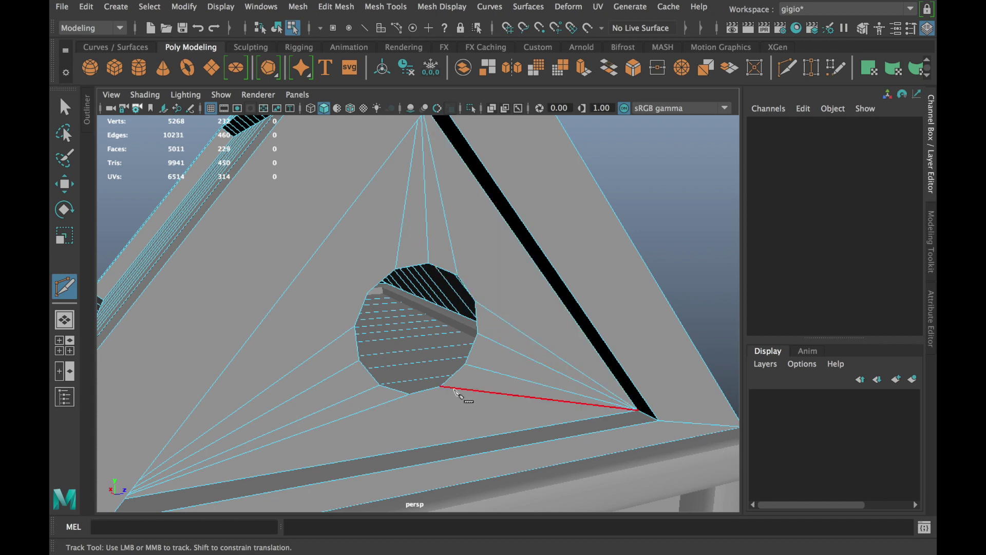
pyautogui.keyDown('alt'); pyautogui.moveTo(459, 394); pyautogui.dragTo(318, 303); pyautogui.keyUp('alt')
pyautogui.moveTo(318, 237)
pyautogui.keyDown('alt'); pyautogui.mouseDown()
pyautogui.moveTo(276, 238)
pyautogui.moveTo(284, 196)
pyautogui.mouseUp(); pyautogui.keyUp('alt')
pyautogui.keyDown('alt'); pyautogui.moveTo(284, 196); pyautogui.dragTo(304, 222, button='middle'); pyautogui.keyUp('alt')
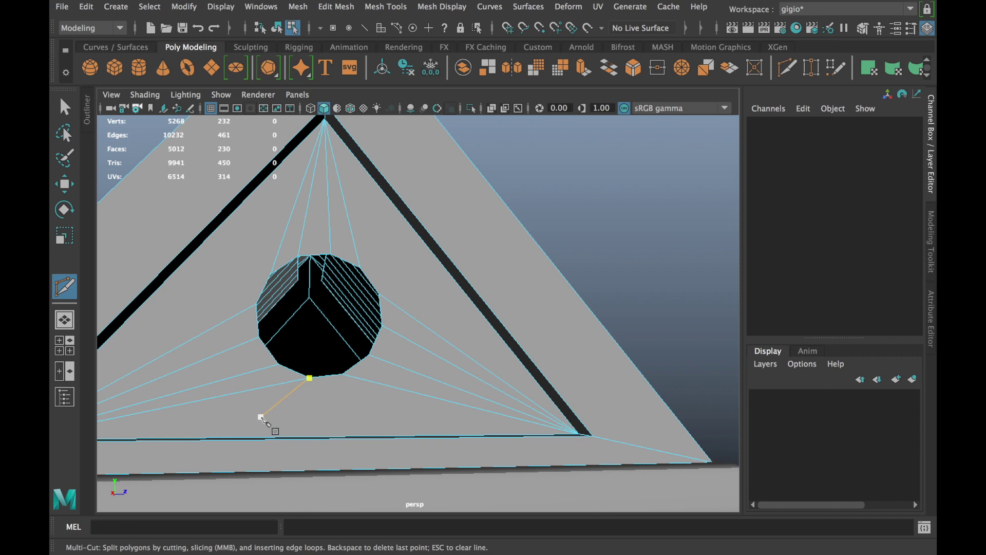
pyautogui.moveTo(266, 303)
pyautogui.keyDown('alt'); pyautogui.mouseDown()
pyautogui.moveTo(229, 326)
pyautogui.moveTo(149, 341)
pyautogui.moveTo(204, 334)
pyautogui.moveTo(187, 345)
pyautogui.moveTo(198, 346)
pyautogui.moveTo(205, 334)
pyautogui.mouseUp(); pyautogui.keyUp('alt')
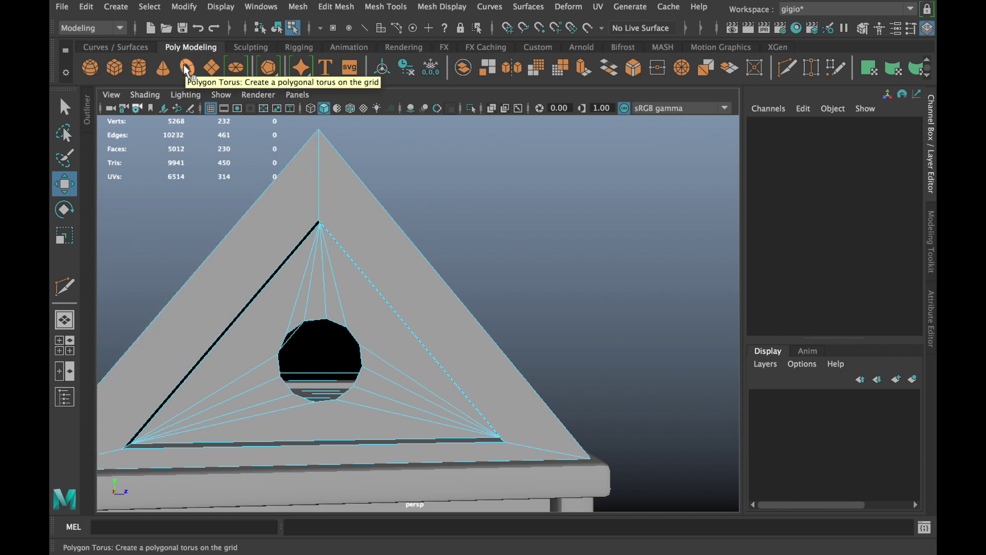
# - Create a polygon torus and raise it up toward the gable
pyautogui.click(187, 68)
pyautogui.scroll(-5, 379, 308)
pyautogui.scroll(-2, 363, 334)
pyautogui.scroll(-2, 356, 383)
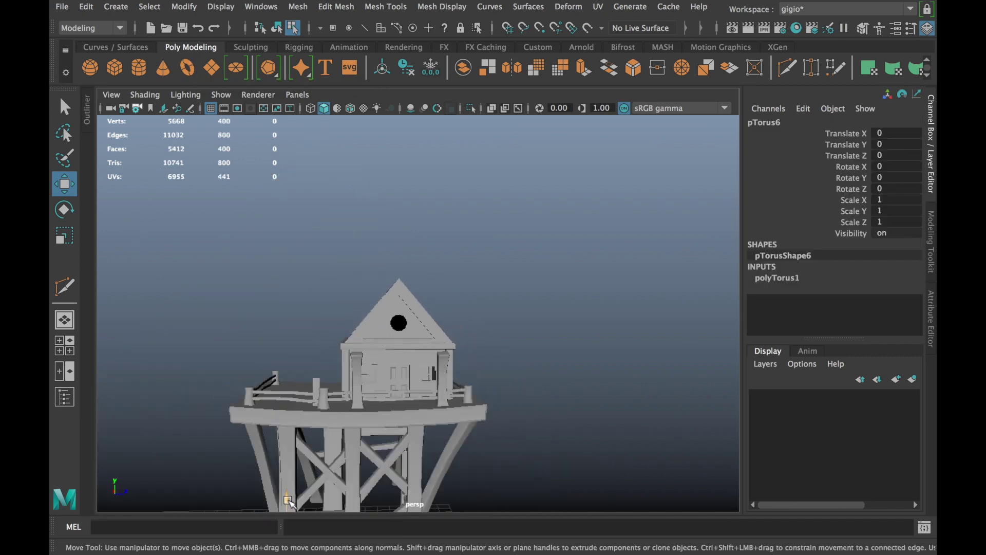
pyautogui.moveTo(290, 501); pyautogui.dragTo(285, 269)
pyautogui.scroll(3, 389, 360)
pyautogui.moveTo(389, 360)
pyautogui.keyDown('alt'); pyautogui.mouseDown()
pyautogui.moveTo(503, 390)
pyautogui.moveTo(442, 397)
pyautogui.mouseUp(); pyautogui.keyUp('alt')
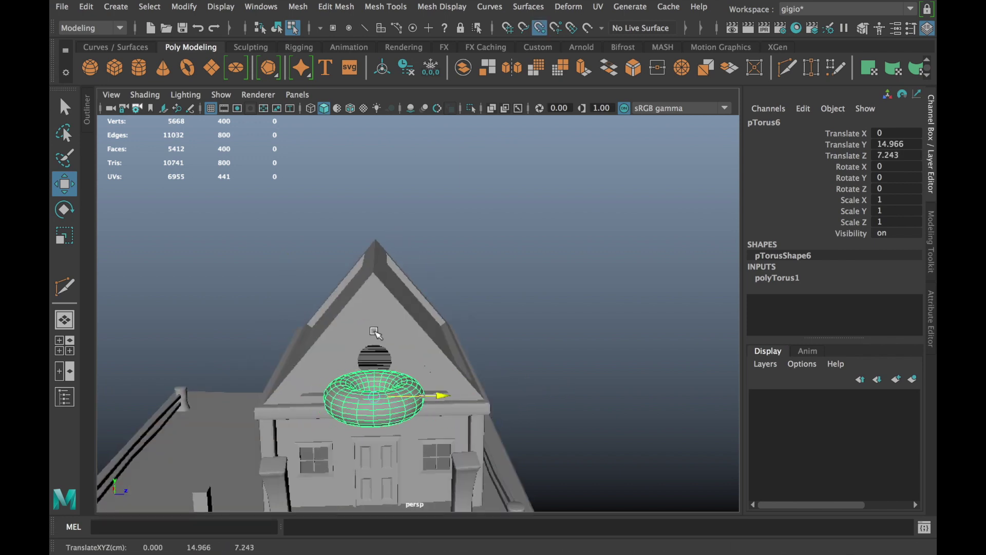
# - Try out different axis and height subdivision counts for the torus in the Channel Box
pyautogui.click(777, 278)
pyautogui.scroll(-2, 832, 328)
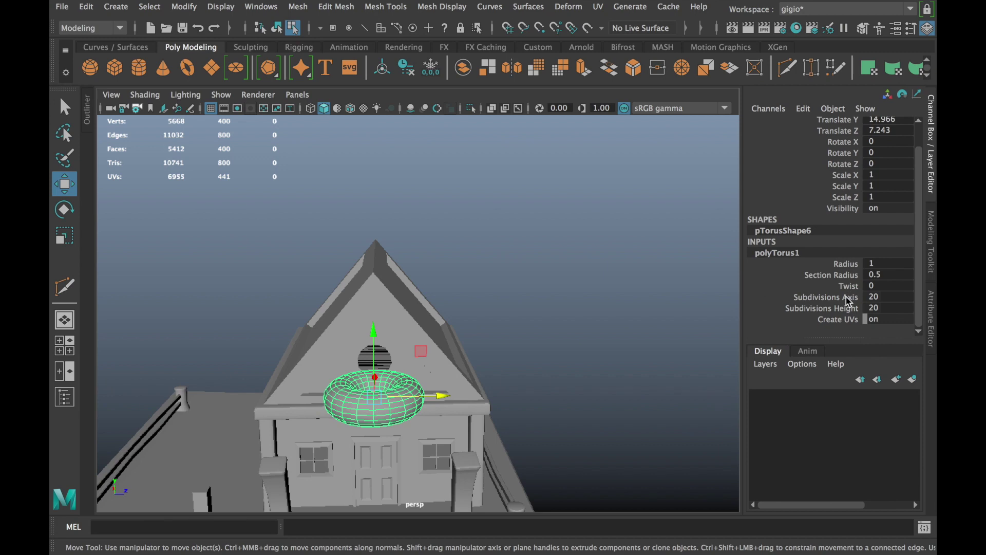
pyautogui.click(848, 301)
pyautogui.keyDown('alt'); pyautogui.moveTo(480, 334); pyautogui.dragTo(521, 333); pyautogui.keyUp('alt')
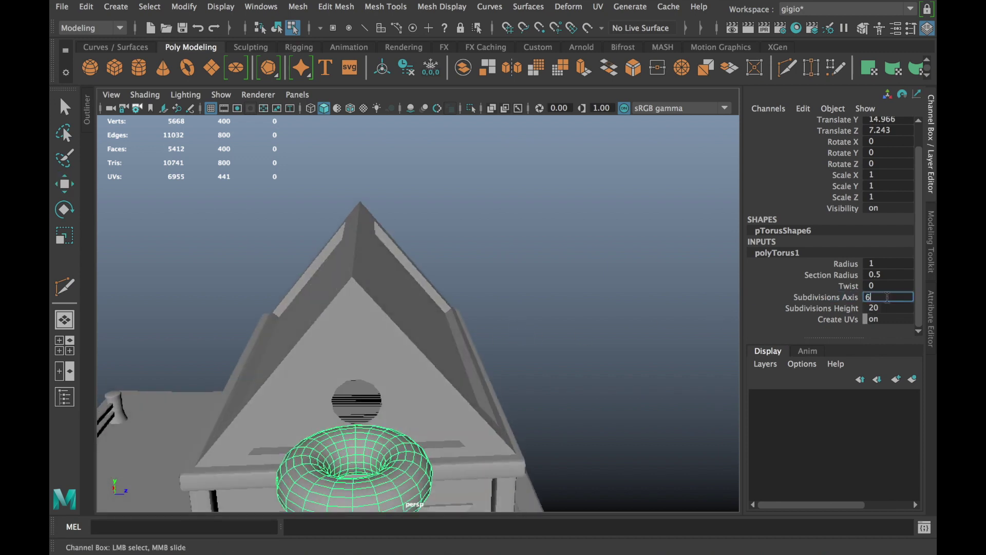
pyautogui.press('Return')
pyautogui.moveTo(891, 300); pyautogui.dragTo(859, 304, button='middle')
pyautogui.moveTo(679, 276)
pyautogui.mouseDown(button='middle')
pyautogui.moveTo(625, 279)
pyautogui.moveTo(653, 280)
pyautogui.mouseUp(button='middle')
pyautogui.moveTo(683, 299)
pyautogui.keyDown('alt'); pyautogui.mouseDown()
pyautogui.moveTo(619, 255)
pyautogui.moveTo(645, 249)
pyautogui.mouseUp(); pyautogui.keyUp('alt')
pyautogui.moveTo(645, 248)
pyautogui.mouseDown(button='middle')
pyautogui.moveTo(512, 275)
pyautogui.moveTo(537, 272)
pyautogui.mouseUp(button='middle')
# - Stand the torus upright (Rotate Z -90) with 8 axis subdivisions, Radius 0.6, Section Radius 0.01
pyautogui.press('w')
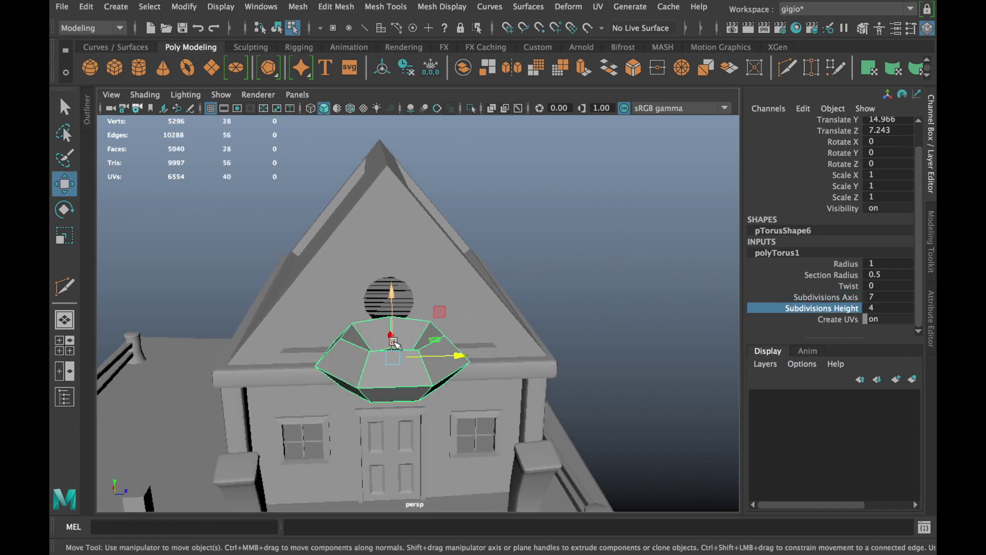
pyautogui.press('e')
pyautogui.moveTo(462, 339)
pyautogui.mouseDown()
pyautogui.moveTo(380, 428)
pyautogui.moveTo(382, 409)
pyautogui.mouseUp()
pyautogui.press('f')
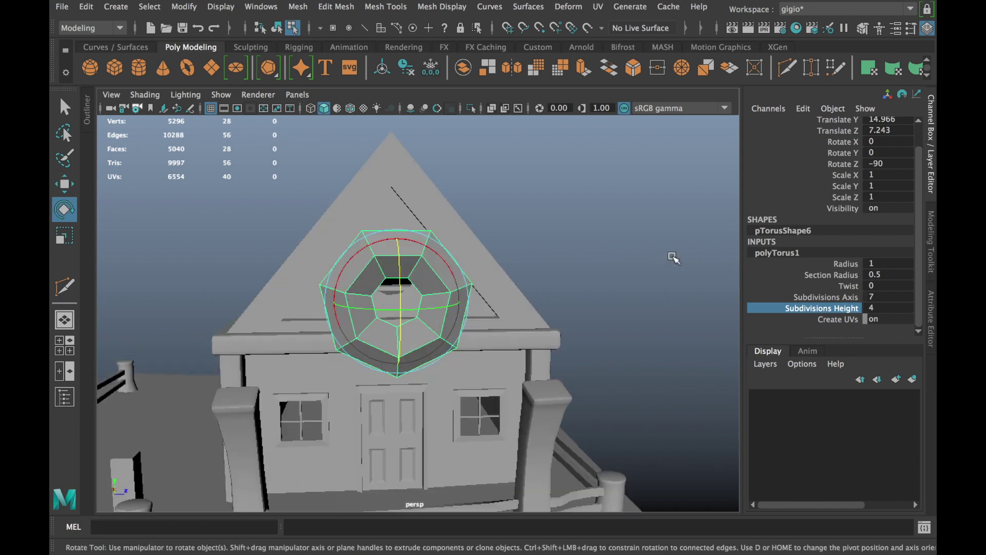
pyautogui.click(827, 296)
pyautogui.moveTo(642, 254); pyautogui.dragTo(647, 257, button='middle')
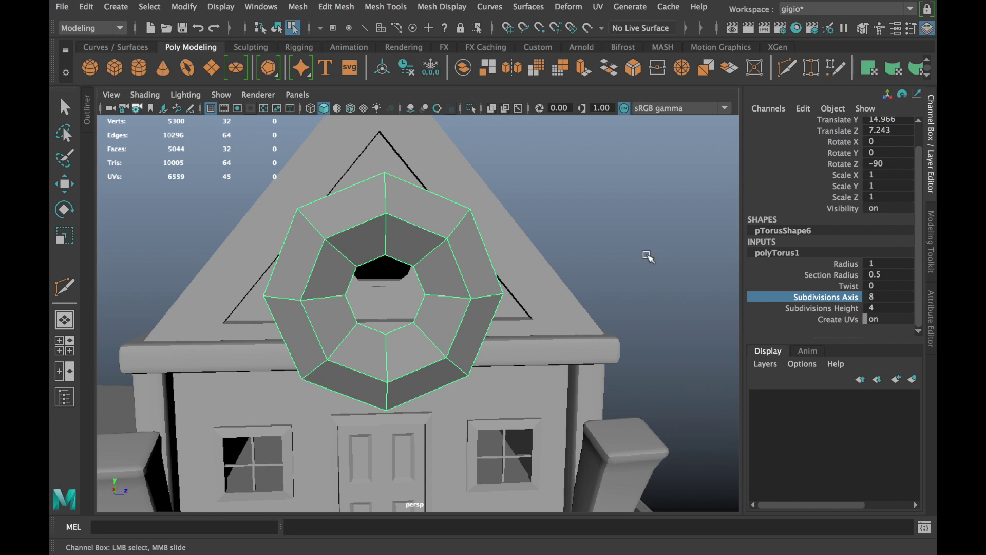
pyautogui.moveTo(797, 267); pyautogui.dragTo(802, 295, button='middle')
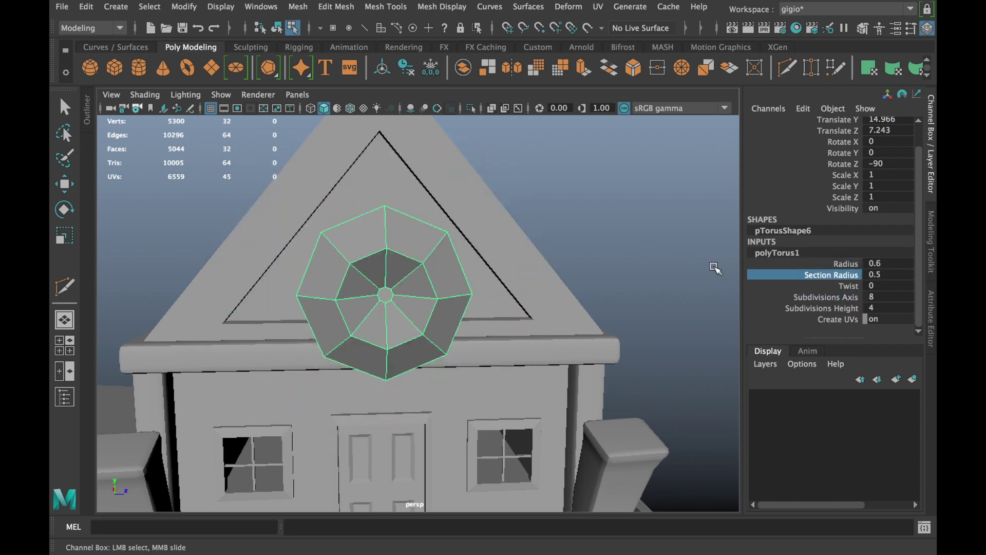
pyautogui.moveTo(715, 268); pyautogui.dragTo(669, 278, button='middle')
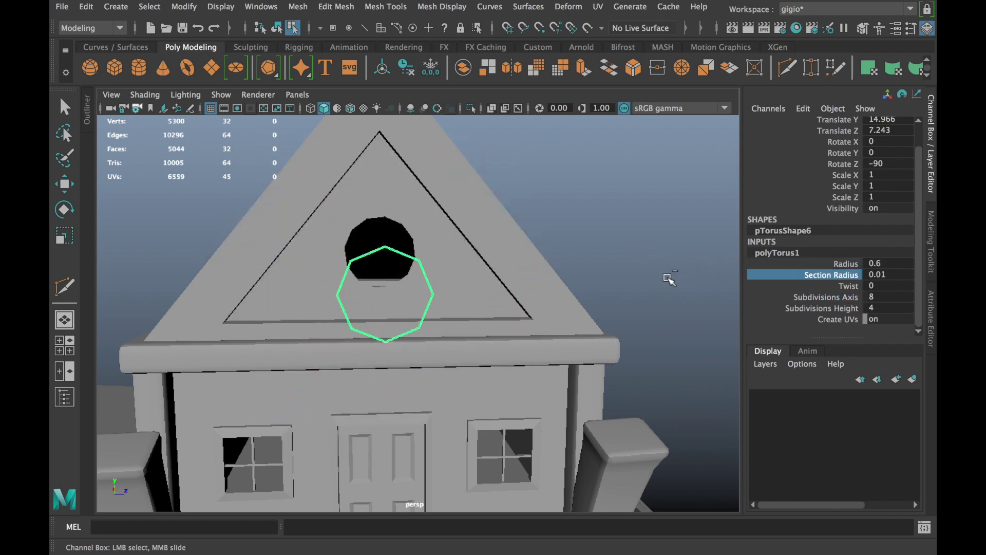
# - Enlarge the torus radius to 0.62 and orbit to look down the roof
pyautogui.moveTo(670, 276)
pyautogui.mouseDown(button='middle')
pyautogui.moveTo(651, 258)
pyautogui.moveTo(528, 332)
pyautogui.mouseUp(button='middle')
pyautogui.press('w')
pyautogui.moveTo(528, 333)
pyautogui.keyDown('alt'); pyautogui.mouseDown()
pyautogui.moveTo(617, 314)
pyautogui.moveTo(496, 320)
pyautogui.moveTo(529, 315)
pyautogui.moveTo(577, 341)
pyautogui.moveTo(456, 232)
pyautogui.moveTo(467, 210)
pyautogui.mouseUp(); pyautogui.keyUp('alt')
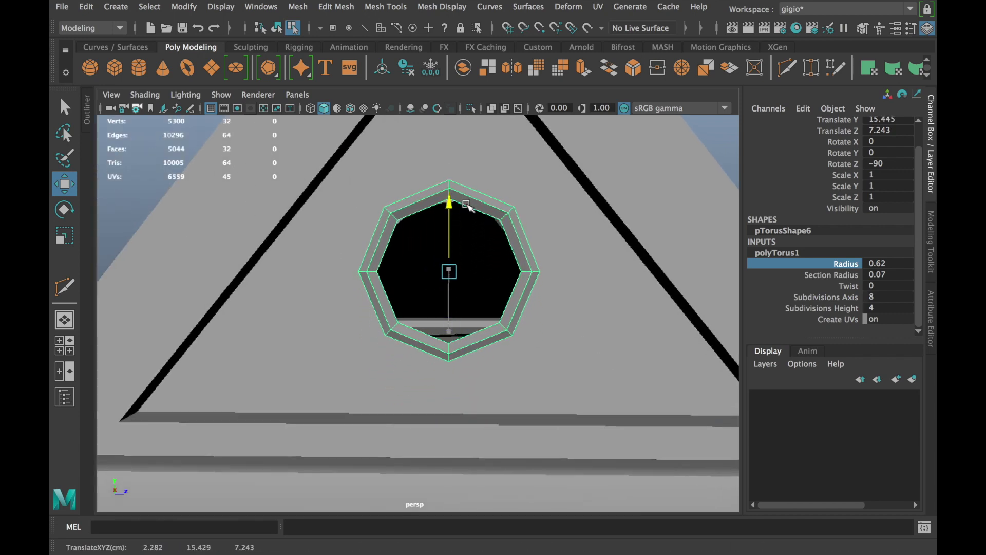
pyautogui.scroll(-3, 652, 194)
pyautogui.moveTo(652, 194); pyautogui.dragTo(700, 137, button='right')
pyautogui.moveTo(700, 137)
pyautogui.keyDown('alt'); pyautogui.mouseDown()
pyautogui.moveTo(617, 203)
pyautogui.moveTo(306, 222)
pyautogui.moveTo(546, 238)
pyautogui.moveTo(420, 273)
pyautogui.moveTo(489, 286)
pyautogui.mouseUp(); pyautogui.keyUp('alt')
# - Set the window ring's polyTorus1 Subdivisions Axis to 10
pyautogui.click(354, 208)
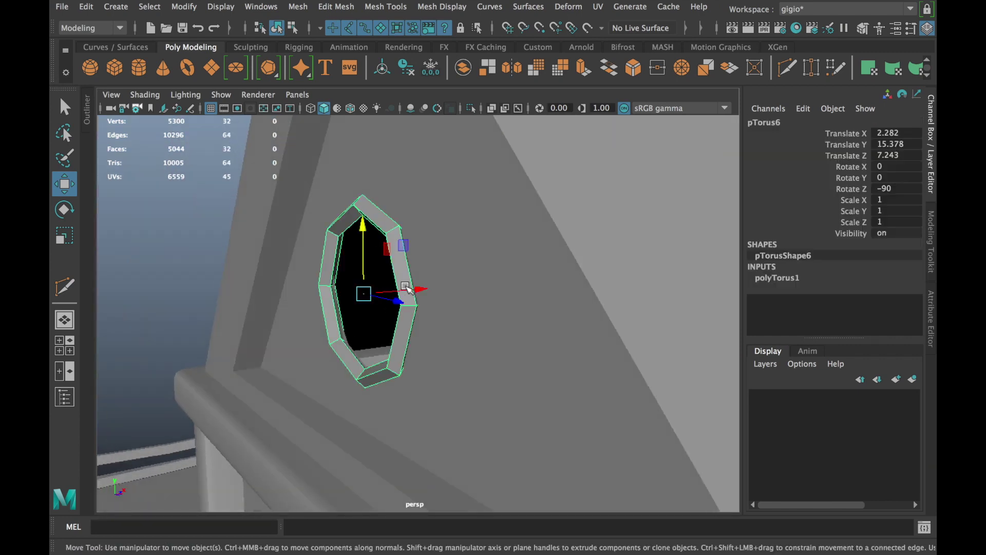
pyautogui.click(777, 278)
pyautogui.scroll(-1, 818, 310)
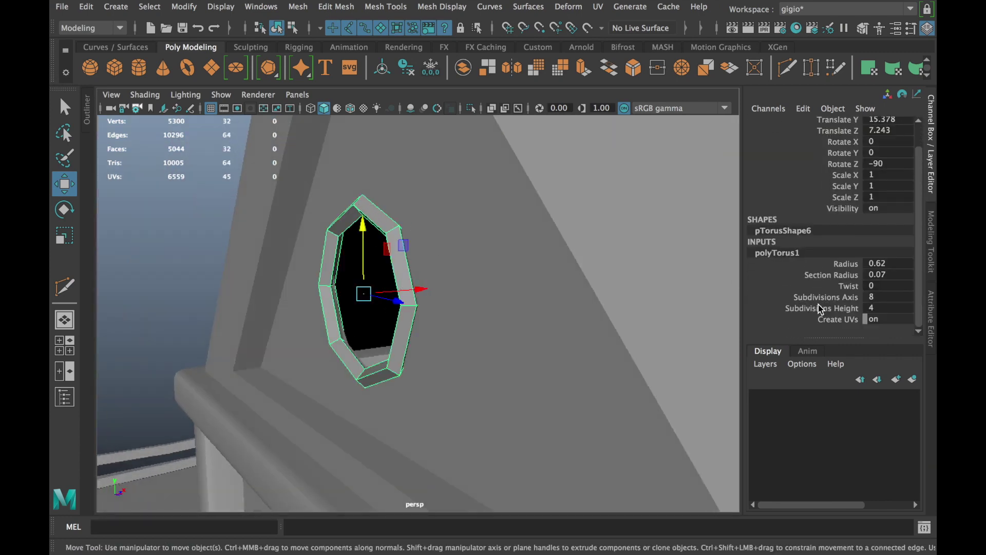
pyautogui.click(826, 298)
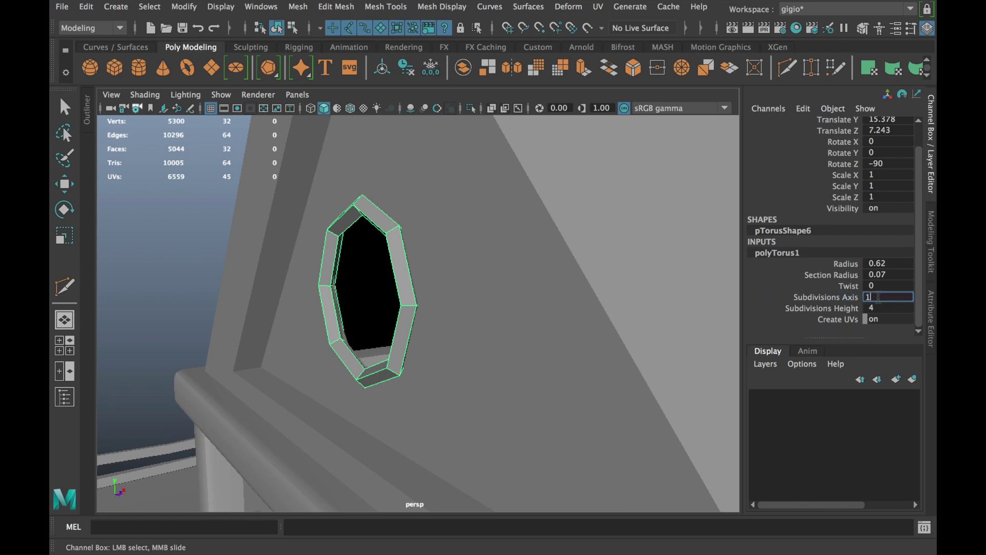
pyautogui.write('0')
pyautogui.press('Return')
# - Return to object mode with the Move tool and reselect the window ring
pyautogui.moveTo(346, 290); pyautogui.dragTo(363, 187, button='right')
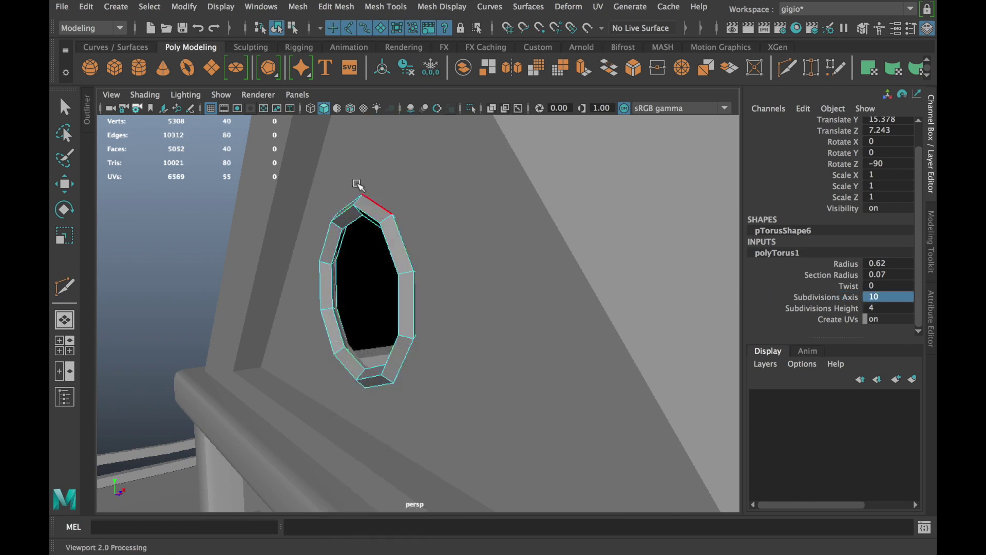
pyautogui.press('w')
pyautogui.moveTo(283, 174); pyautogui.dragTo(469, 408)
pyautogui.moveTo(441, 257); pyautogui.dragTo(442, 254)
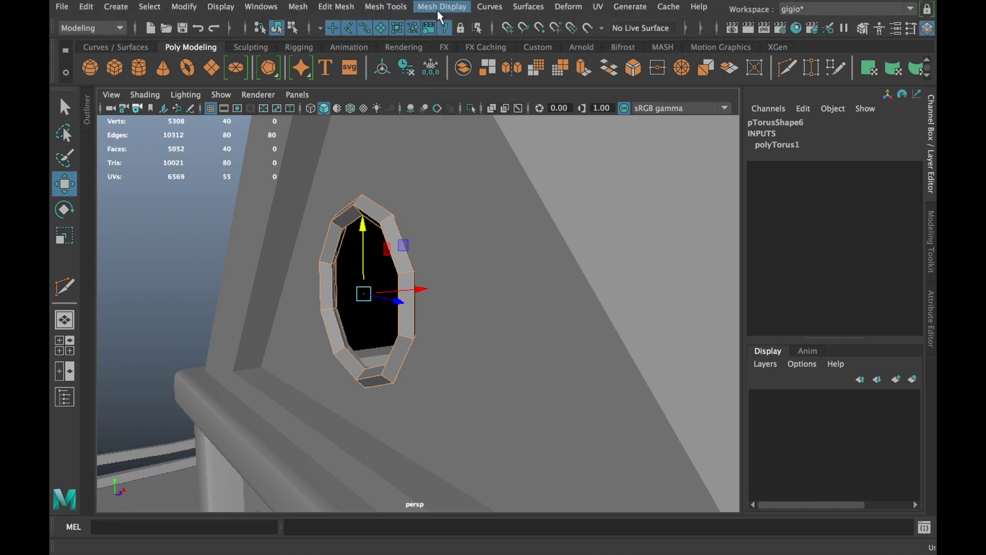
# - Apply Mesh Display > Soften Edge to the window ring, then pick the window's inner face
pyautogui.click(436, 10)
pyautogui.click(454, 128)
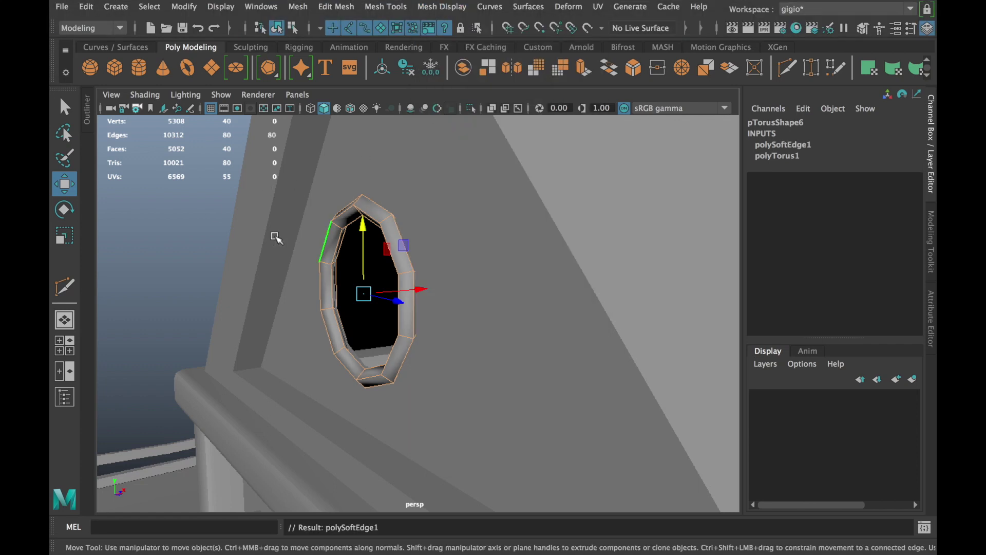
pyautogui.moveTo(253, 232)
pyautogui.keyDown('alt'); pyautogui.mouseDown()
pyautogui.moveTo(291, 214)
pyautogui.moveTo(206, 226)
pyautogui.mouseUp(); pyautogui.keyUp('alt')
pyautogui.moveTo(206, 226)
pyautogui.keyDown('alt'); pyautogui.mouseDown(button='right')
pyautogui.moveTo(186, 226)
pyautogui.moveTo(171, 267)
pyautogui.mouseUp(button='right'); pyautogui.keyUp('alt')
pyautogui.moveTo(172, 267)
pyautogui.keyDown('alt'); pyautogui.mouseDown()
pyautogui.moveTo(381, 227)
pyautogui.moveTo(259, 266)
pyautogui.moveTo(489, 315)
pyautogui.moveTo(383, 330)
pyautogui.moveTo(388, 308)
pyautogui.moveTo(302, 353)
pyautogui.moveTo(477, 375)
pyautogui.moveTo(381, 329)
pyautogui.mouseUp(); pyautogui.keyUp('alt')
pyautogui.moveTo(381, 329); pyautogui.dragTo(393, 341, button='right')
pyautogui.click(394, 341)
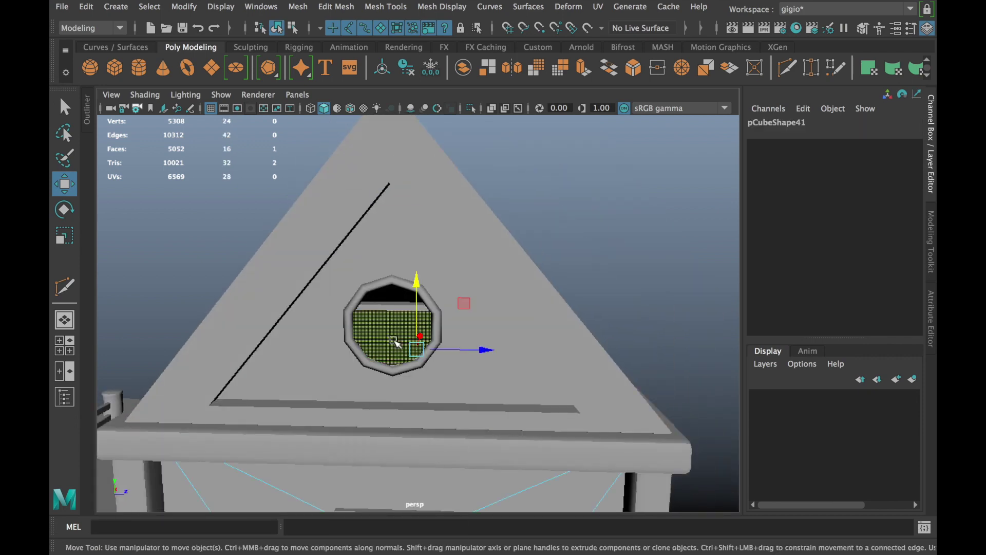
# - Select the window ring and scale it down slightly to 0.911
pyautogui.moveTo(459, 315)
pyautogui.keyDown('alt'); pyautogui.mouseDown()
pyautogui.moveTo(469, 232)
pyautogui.moveTo(445, 297)
pyautogui.mouseUp(); pyautogui.keyUp('alt')
pyautogui.moveTo(590, 156); pyautogui.dragTo(635, 159, button='right')
pyautogui.click(635, 158)
pyautogui.moveTo(635, 158)
pyautogui.keyDown('alt'); pyautogui.mouseDown()
pyautogui.moveTo(495, 238)
pyautogui.moveTo(462, 319)
pyautogui.mouseUp(); pyautogui.keyUp('alt')
pyautogui.scroll(5, 535, 286)
pyautogui.keyDown('alt'); pyautogui.moveTo(535, 286); pyautogui.dragTo(550, 259); pyautogui.keyUp('alt')
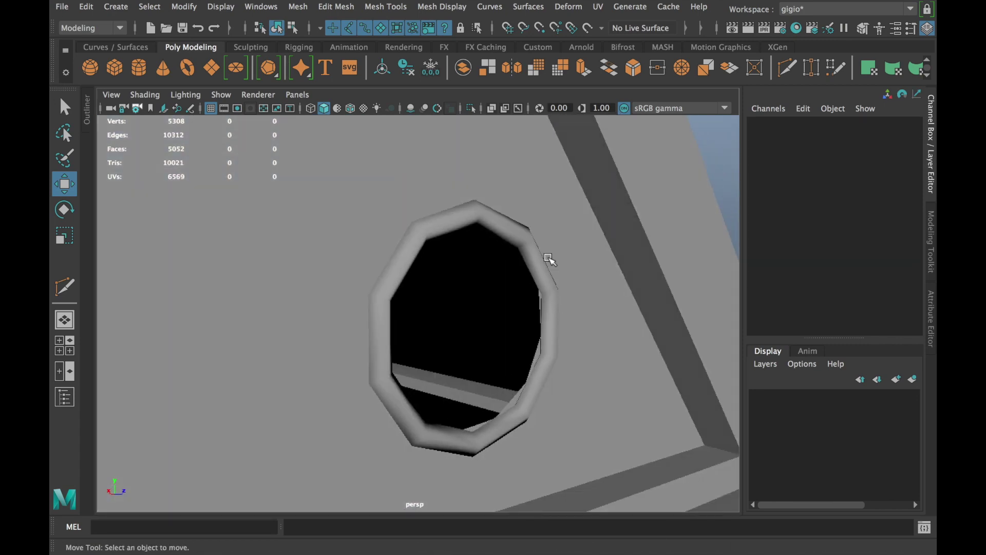
pyautogui.click(548, 259)
pyautogui.press('r')
pyautogui.moveTo(473, 330); pyautogui.dragTo(461, 336)
# - Zoom out to view the whole house and reselect the window ring
pyautogui.keyDown('alt'); pyautogui.moveTo(264, 346); pyautogui.dragTo(220, 344); pyautogui.keyUp('alt')
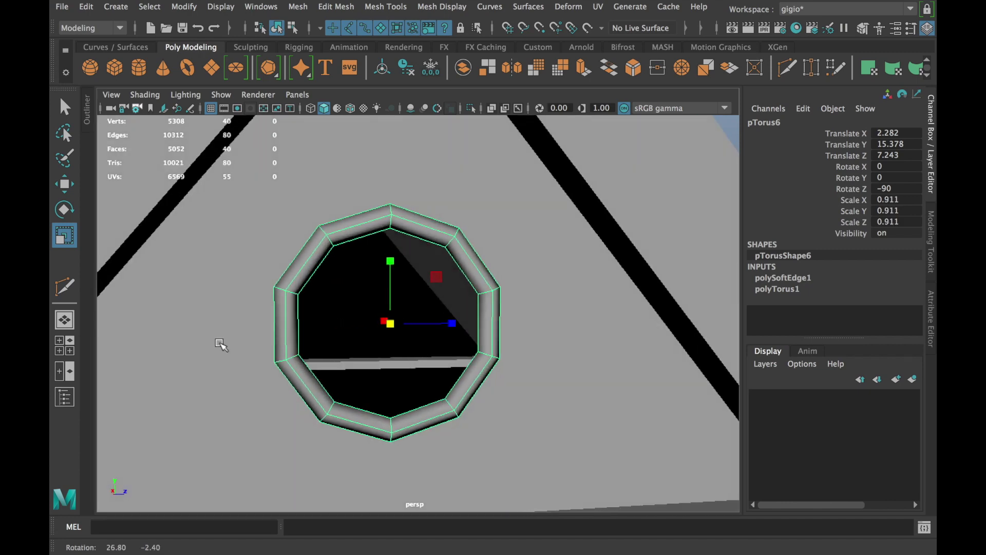
pyautogui.scroll(-5, 565, 215)
pyautogui.moveTo(633, 165); pyautogui.dragTo(671, 135, button='right')
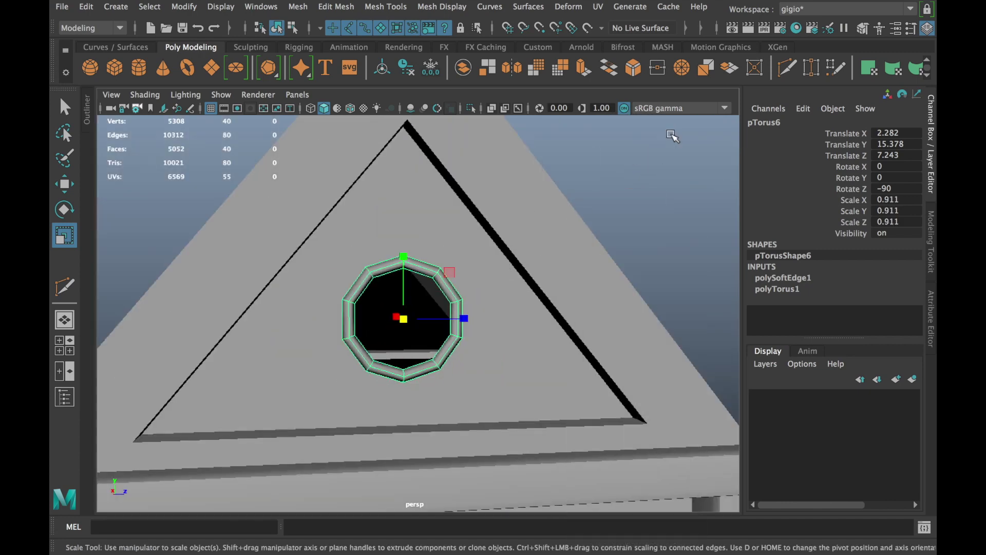
pyautogui.click(632, 197)
pyautogui.moveTo(632, 197)
pyautogui.keyDown('alt'); pyautogui.mouseDown()
pyautogui.moveTo(531, 214)
pyautogui.moveTo(584, 211)
pyautogui.moveTo(575, 253)
pyautogui.moveTo(440, 311)
pyautogui.mouseUp(); pyautogui.keyUp('alt')
pyautogui.scroll(3, 440, 311)
pyautogui.click(423, 300)
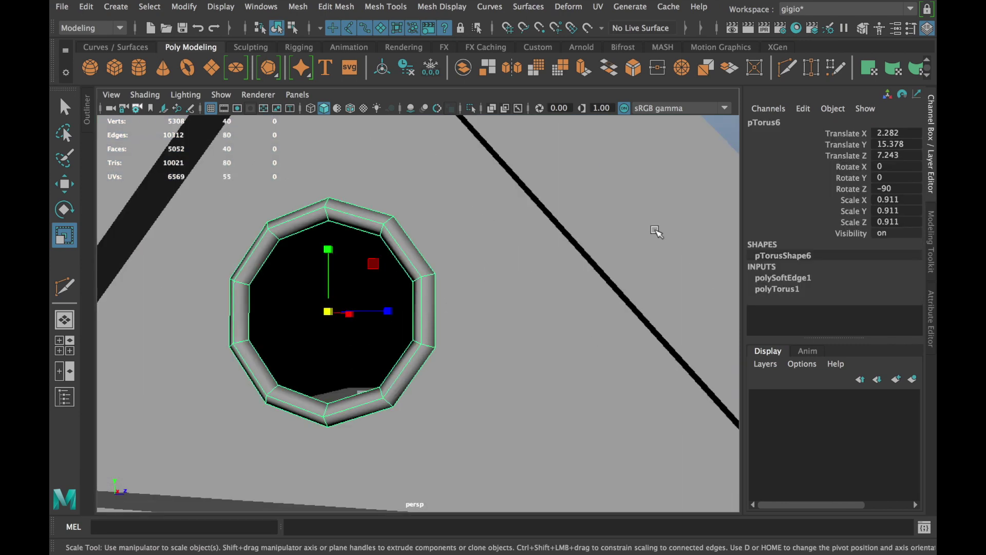
# - Set the ring's polyTorus1 Section Radius to 0.08, then deselect it
pyautogui.click(759, 280)
pyautogui.click(762, 303)
pyautogui.click(832, 299)
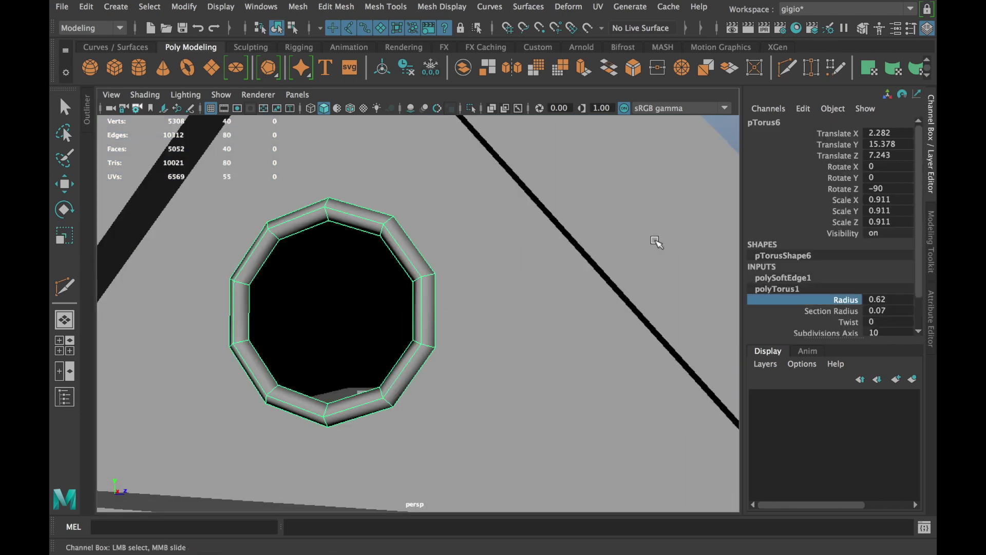
pyautogui.scroll(-4, 655, 240)
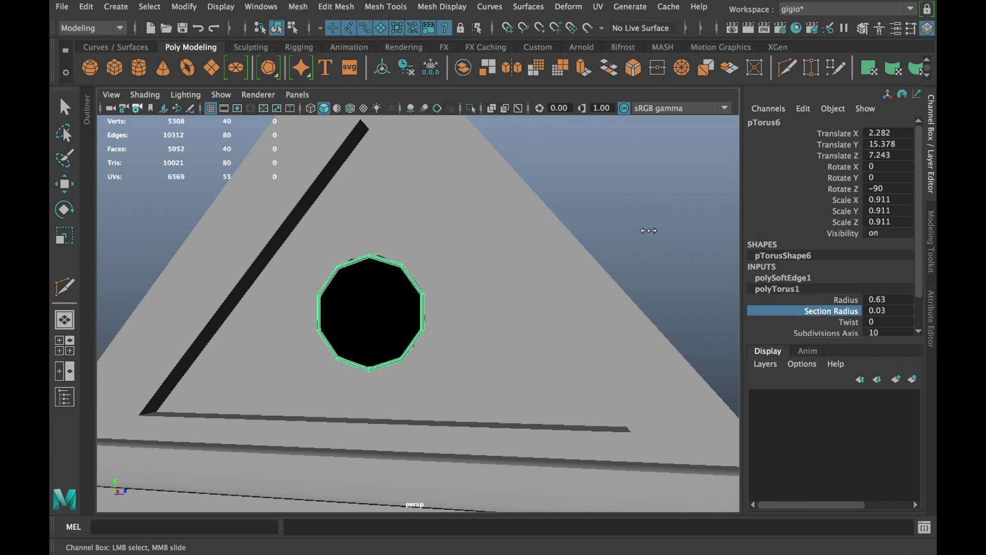
pyautogui.moveTo(652, 230); pyautogui.dragTo(653, 231, button='middle')
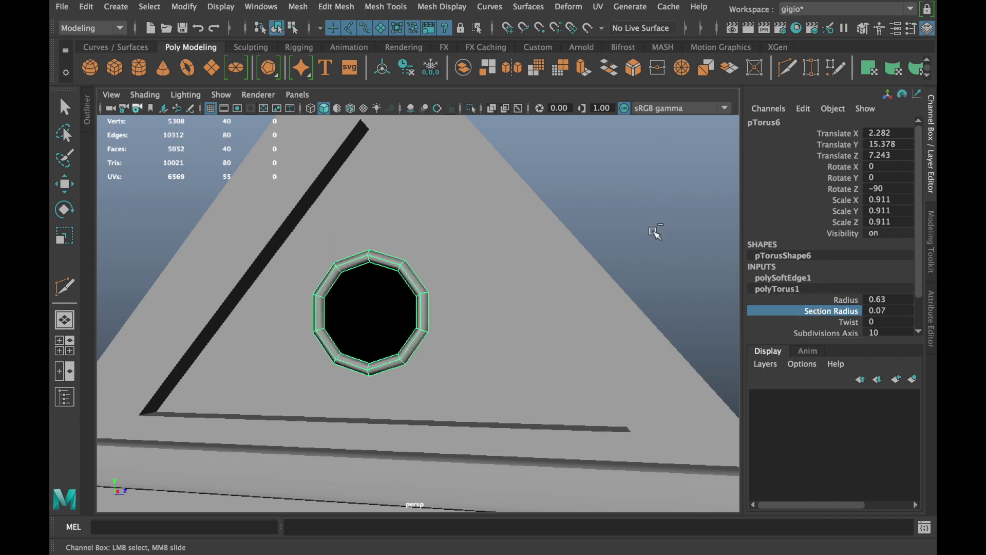
pyautogui.rightClick(655, 233)
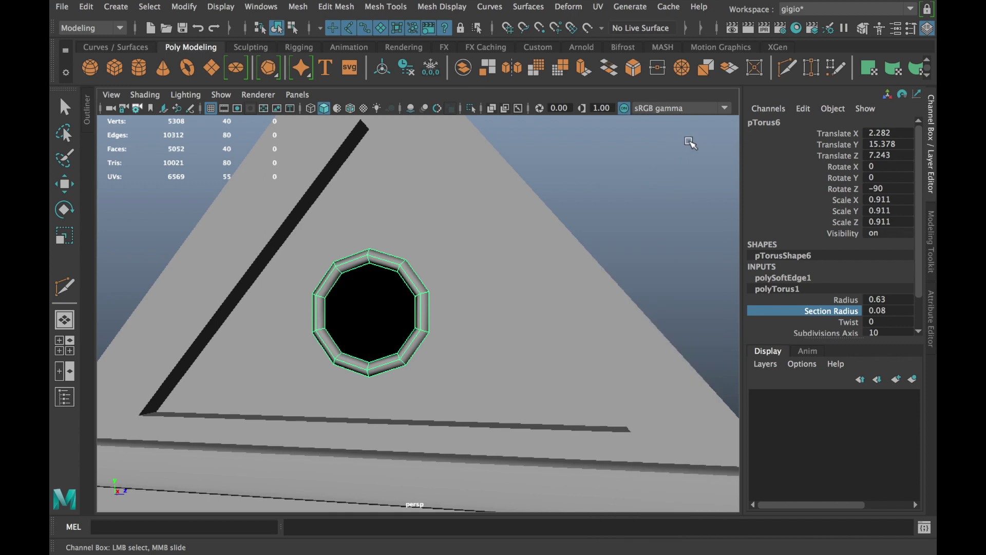
pyautogui.keyDown('alt'); pyautogui.moveTo(655, 232); pyautogui.dragTo(610, 258); pyautogui.keyUp('alt')
pyautogui.press('r')
pyautogui.keyDown('alt'); pyautogui.moveTo(496, 286); pyautogui.dragTo(512, 304); pyautogui.keyUp('alt')
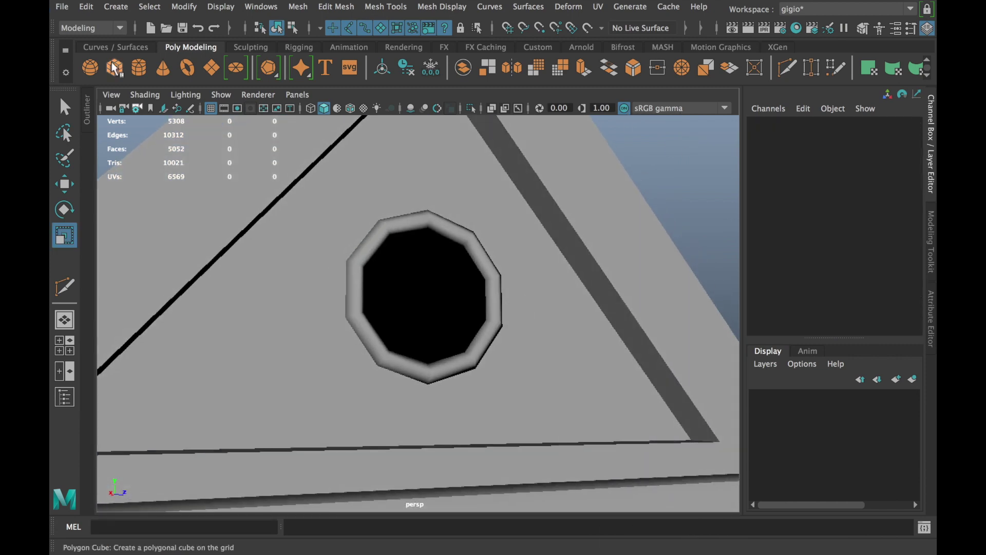
# - Move a copy of the window cross bars up into the round gable window
pyautogui.keyDown('alt'); pyautogui.moveTo(342, 345); pyautogui.dragTo(376, 354); pyautogui.keyUp('alt')
pyautogui.click(320, 325)
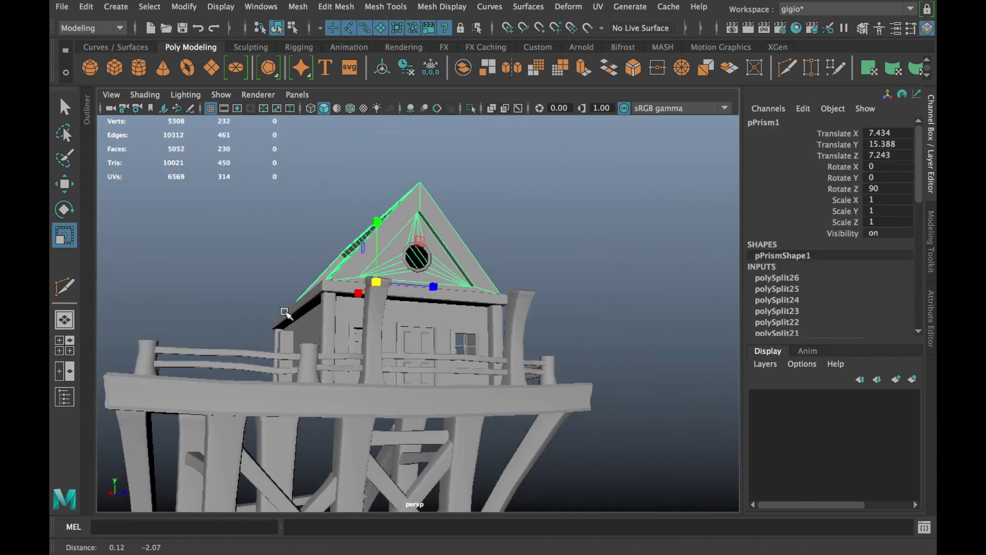
pyautogui.press('w')
pyautogui.keyDown('alt'); pyautogui.moveTo(268, 323); pyautogui.dragTo(526, 400, button='right'); pyautogui.keyUp('alt')
pyautogui.click(527, 400)
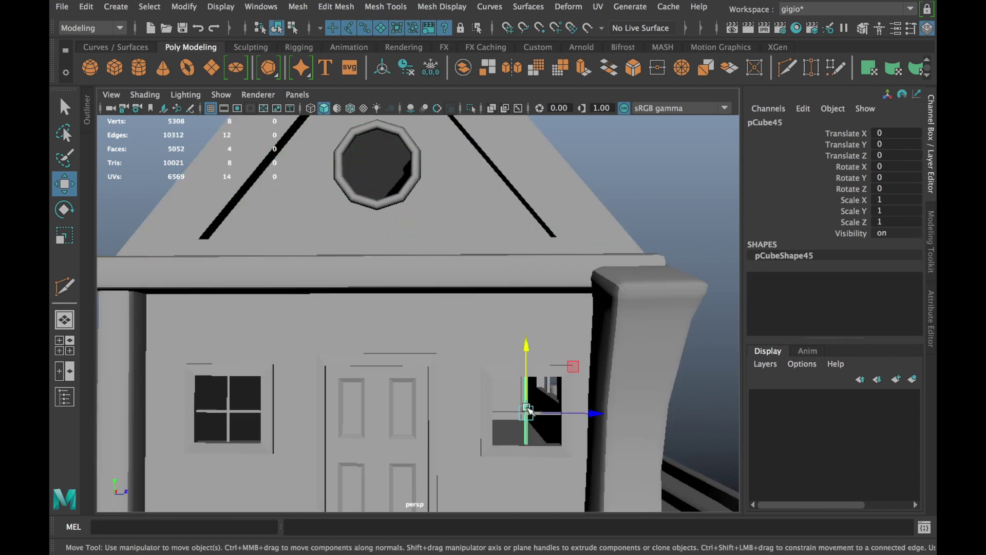
pyautogui.moveTo(579, 368); pyautogui.dragTo(407, 166, button='middle')
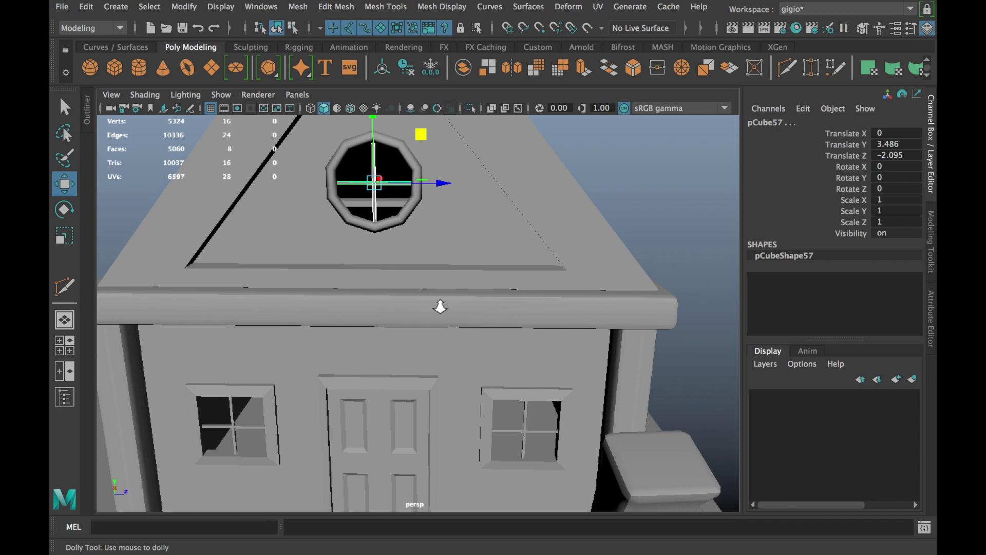
# - Scale the cross bars to about 1.15 to fit the ring and nudge them into place
pyautogui.keyDown('alt'); pyautogui.moveTo(440, 306); pyautogui.dragTo(412, 426, button='right'); pyautogui.keyUp('alt')
pyautogui.moveTo(420, 353)
pyautogui.keyDown('alt'); pyautogui.mouseDown()
pyautogui.moveTo(431, 346)
pyautogui.moveTo(288, 249)
pyautogui.moveTo(267, 253)
pyautogui.moveTo(308, 251)
pyautogui.mouseUp(); pyautogui.keyUp('alt')
pyautogui.press('r')
pyautogui.press('w')
pyautogui.scroll(-5, 366, 260)
pyautogui.keyDown('alt'); pyautogui.moveTo(399, 275); pyautogui.dragTo(540, 249); pyautogui.keyUp('alt')
# - Switch the roof to edge mode and select a ridge edge
pyautogui.moveTo(574, 158); pyautogui.dragTo(621, 143, button='right')
pyautogui.scroll(-5, 356, 257)
pyautogui.scroll(4, 400, 231)
pyautogui.click(411, 157)
pyautogui.moveTo(410, 158)
pyautogui.mouseDown(button='right')
pyautogui.moveTo(411, 167)
pyautogui.moveTo(411, 121)
pyautogui.mouseUp(button='right')
pyautogui.click(414, 205)
pyautogui.keyDown('alt'); pyautogui.moveTo(434, 248); pyautogui.dragTo(420, 277); pyautogui.keyUp('alt')
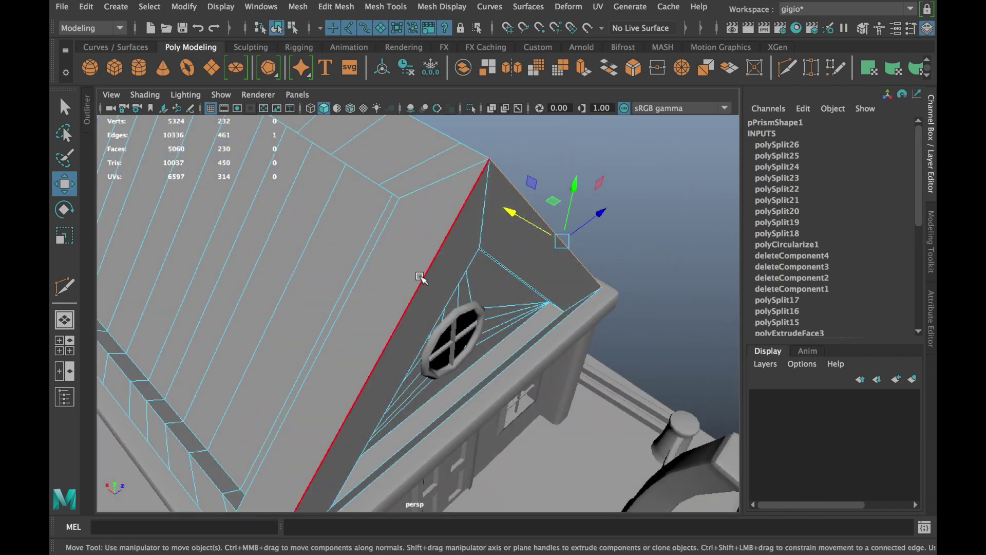
# - Add another gable edge to the roof edge selection
pyautogui.scroll(-3, 337, 267)
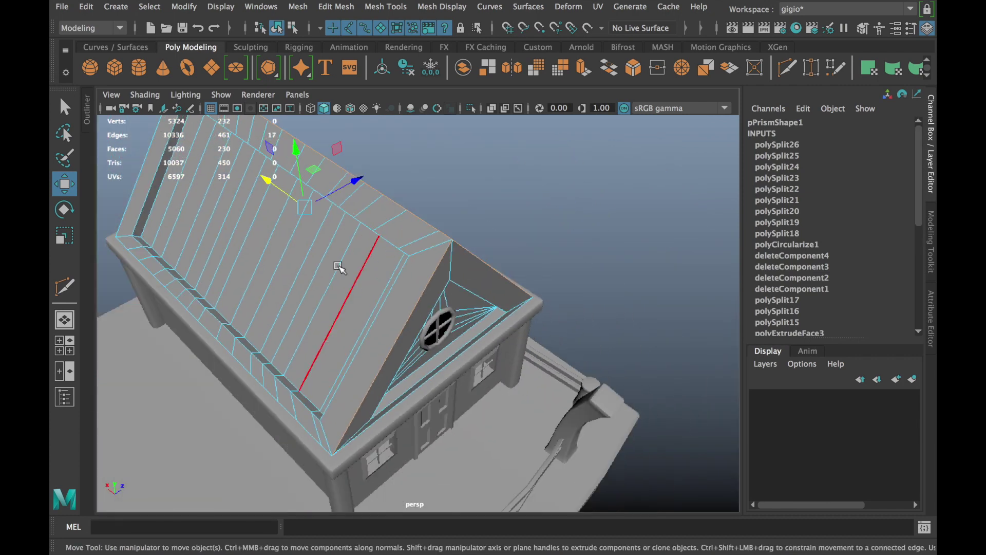
pyautogui.keyDown('alt'); pyautogui.moveTo(337, 266); pyautogui.dragTo(565, 231); pyautogui.keyUp('alt')
pyautogui.scroll(2, 543, 262)
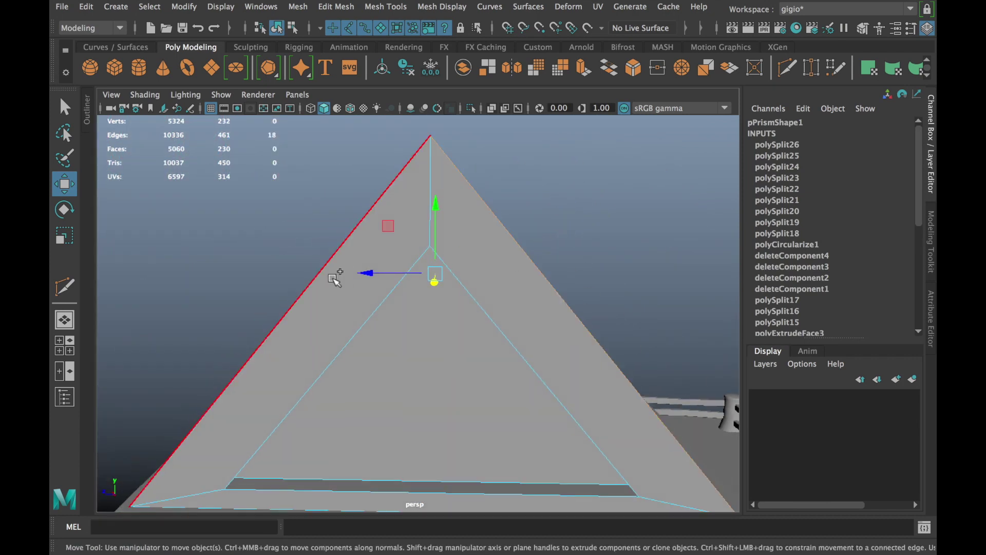
pyautogui.keyDown('shift'); pyautogui.click(334, 279); pyautogui.keyUp('shift')
pyautogui.scroll(-3, 319, 286)
pyautogui.moveTo(302, 293)
pyautogui.keyDown('alt'); pyautogui.mouseDown()
pyautogui.moveTo(138, 325)
pyautogui.moveTo(114, 312)
pyautogui.mouseUp(); pyautogui.keyUp('alt')
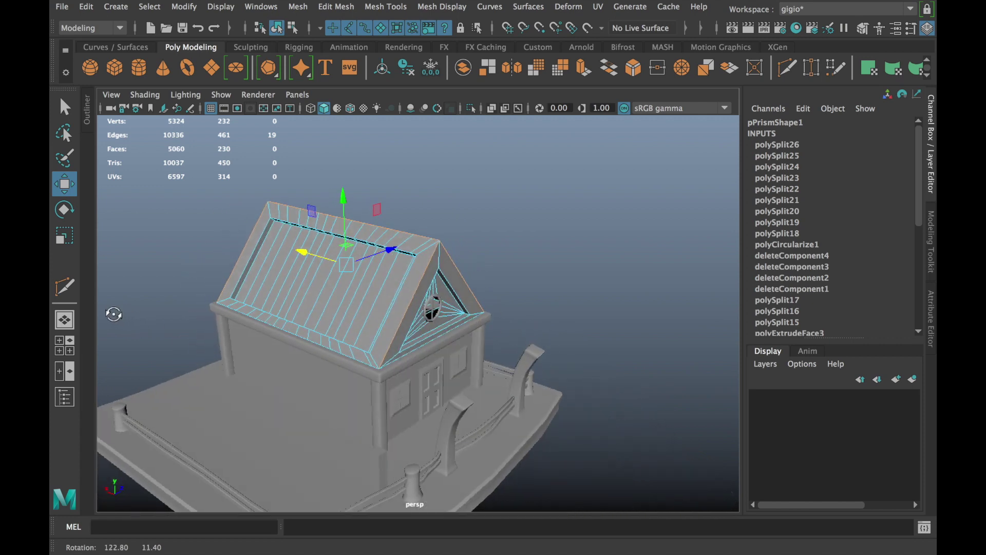
pyautogui.scroll(3, 250, 249)
# - Bevel the selected edges with 2 segments and Fraction 0.3, then return to object mode
pyautogui.click(635, 77)
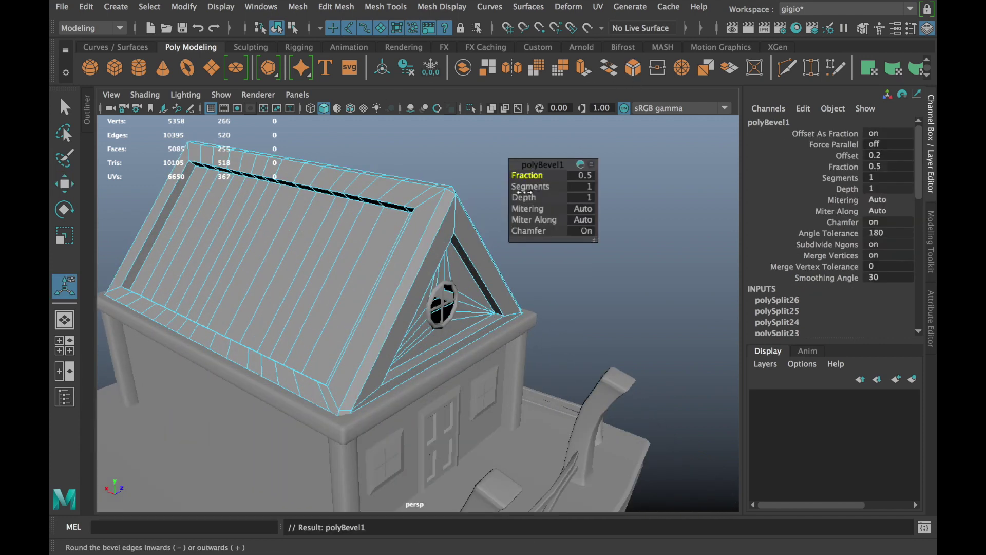
pyautogui.scroll(3, 462, 231)
pyautogui.keyDown('alt'); pyautogui.moveTo(462, 231); pyautogui.dragTo(533, 186); pyautogui.keyUp('alt')
pyautogui.scroll(2, 514, 206)
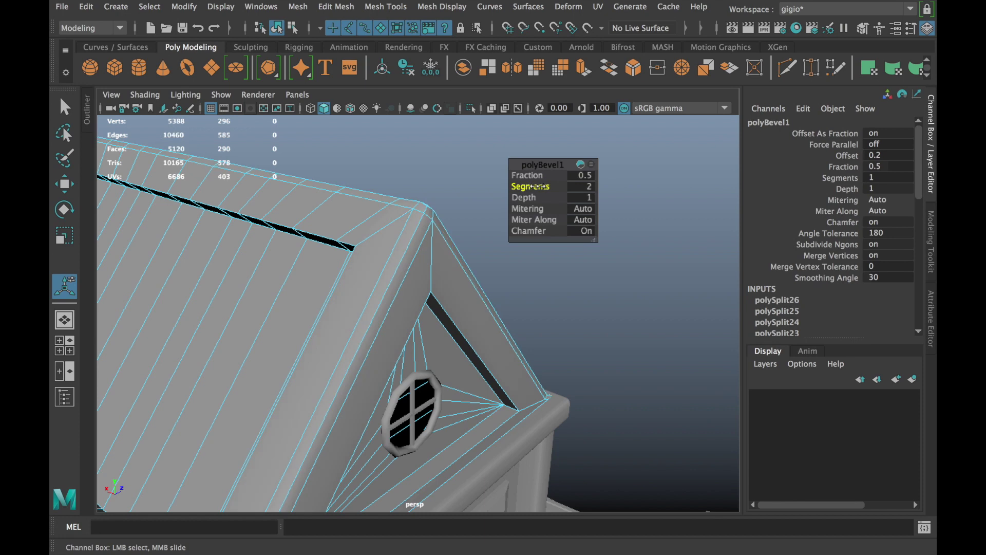
pyautogui.click(528, 175)
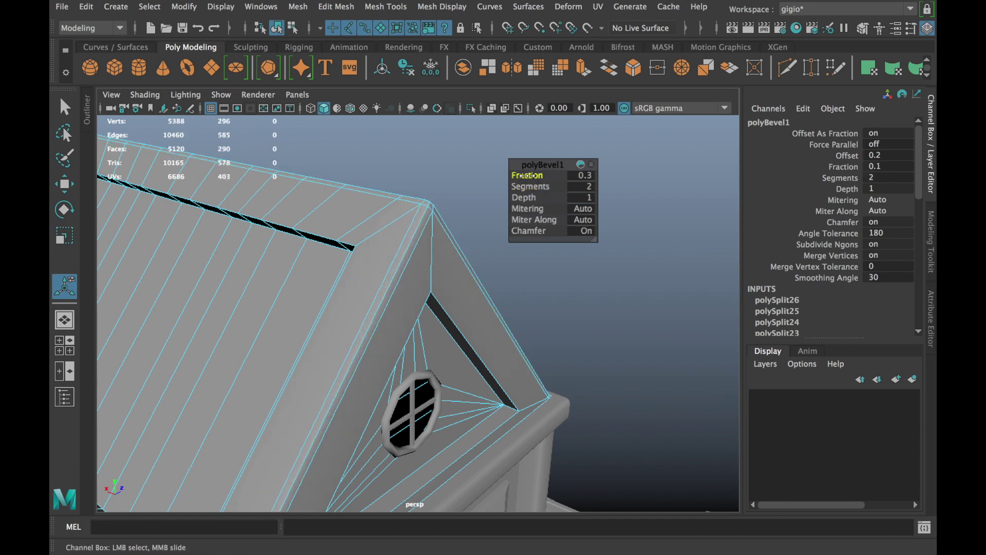
pyautogui.moveTo(456, 164); pyautogui.dragTo(550, 145, button='right')
pyautogui.click(495, 182)
# - Select and frame the round window ring, showing its polyTorus1 settings (Radius 0.63, 10×4 subdivisions)
pyautogui.moveTo(495, 183)
pyautogui.keyDown('alt'); pyautogui.mouseDown()
pyautogui.moveTo(298, 216)
pyautogui.moveTo(271, 187)
pyautogui.moveTo(341, 221)
pyautogui.moveTo(418, 194)
pyautogui.moveTo(418, 209)
pyautogui.moveTo(515, 242)
pyautogui.mouseUp(); pyautogui.keyUp('alt')
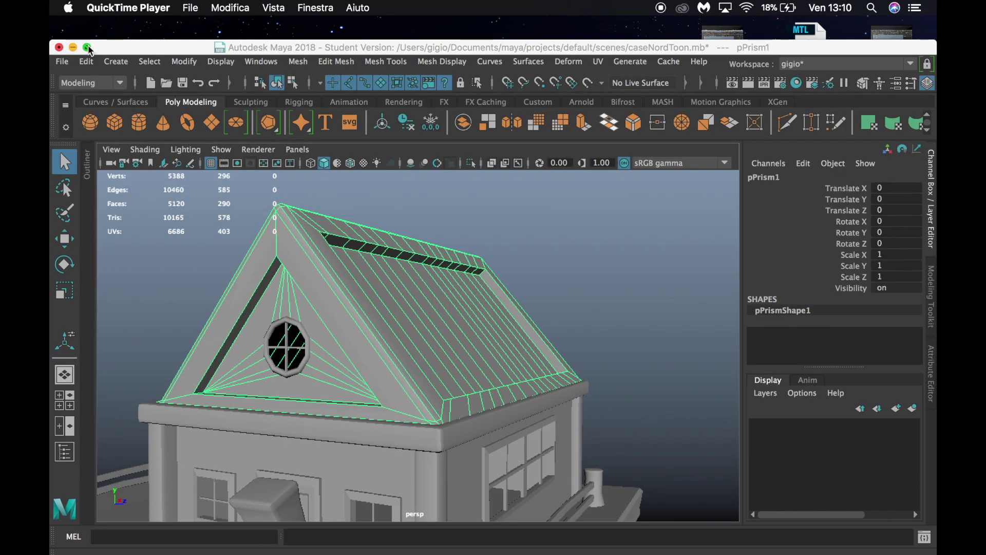
pyautogui.moveTo(329, 196)
pyautogui.keyDown('alt'); pyautogui.mouseDown()
pyautogui.moveTo(391, 214)
pyautogui.moveTo(462, 269)
pyautogui.mouseUp(); pyautogui.keyUp('alt')
pyautogui.moveTo(463, 268)
pyautogui.keyDown('alt'); pyautogui.mouseDown(button='right')
pyautogui.moveTo(498, 307)
pyautogui.moveTo(458, 285)
pyautogui.mouseUp(button='right'); pyautogui.keyUp('alt')
pyautogui.click(458, 285)
pyautogui.press('f')
pyautogui.keyDown('alt'); pyautogui.moveTo(535, 304); pyautogui.dragTo(765, 292, button='middle'); pyautogui.keyUp('alt')
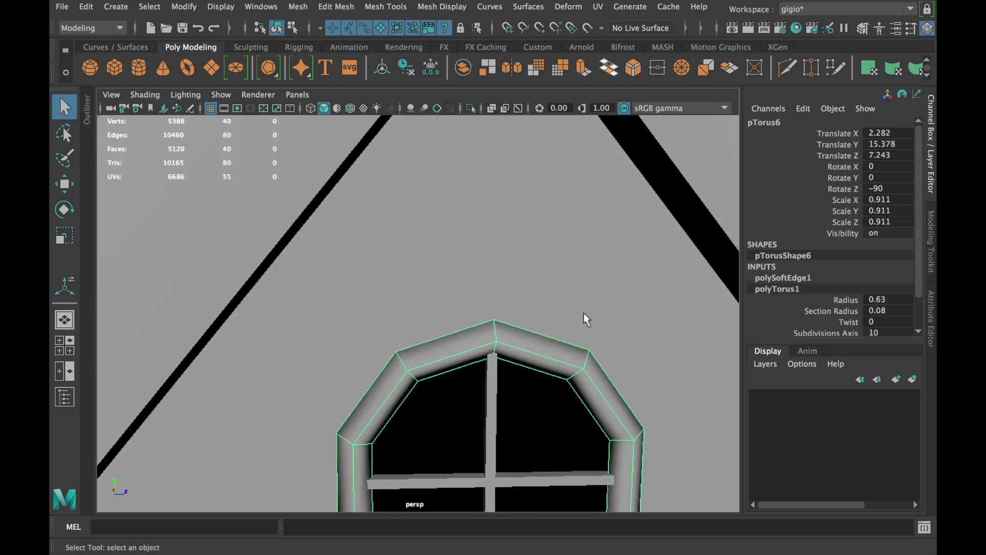
pyautogui.press('f')
pyautogui.scroll(-1, 842, 310)
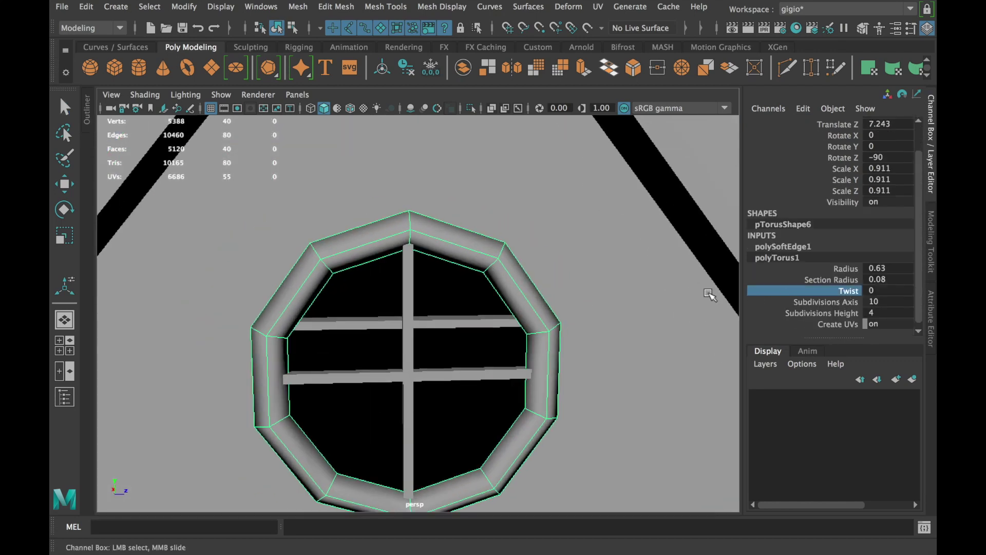
# - Set polyTorus1 Twist to 45 so the window ring's flat faces sit diagonally
pyautogui.moveTo(631, 288)
pyautogui.mouseDown(button='middle')
pyautogui.moveTo(595, 293)
pyautogui.moveTo(656, 293)
pyautogui.mouseUp(button='middle')
pyautogui.keyDown('alt'); pyautogui.moveTo(598, 313); pyautogui.dragTo(474, 311); pyautogui.keyUp('alt')
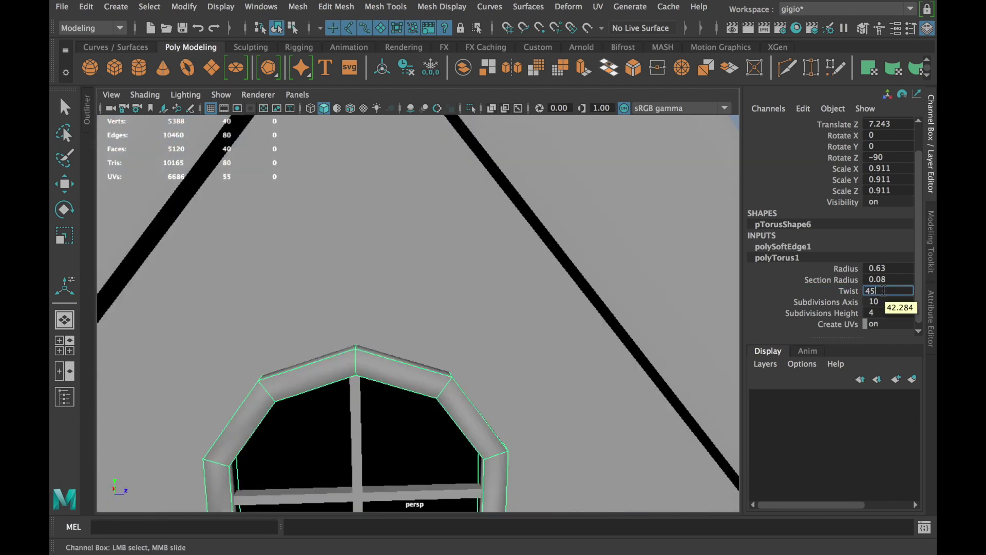
pyautogui.moveTo(445, 333)
pyautogui.keyDown('alt'); pyautogui.mouseDown()
pyautogui.moveTo(220, 271)
pyautogui.moveTo(305, 287)
pyautogui.moveTo(370, 341)
pyautogui.mouseUp(); pyautogui.keyUp('alt')
pyautogui.scroll(3, 306, 287)
pyautogui.rightClick(363, 164)
pyautogui.click(358, 334)
# - Select two edge loops on the isolated window ring and apply Harden Edge
pyautogui.doubleClick(353, 343)
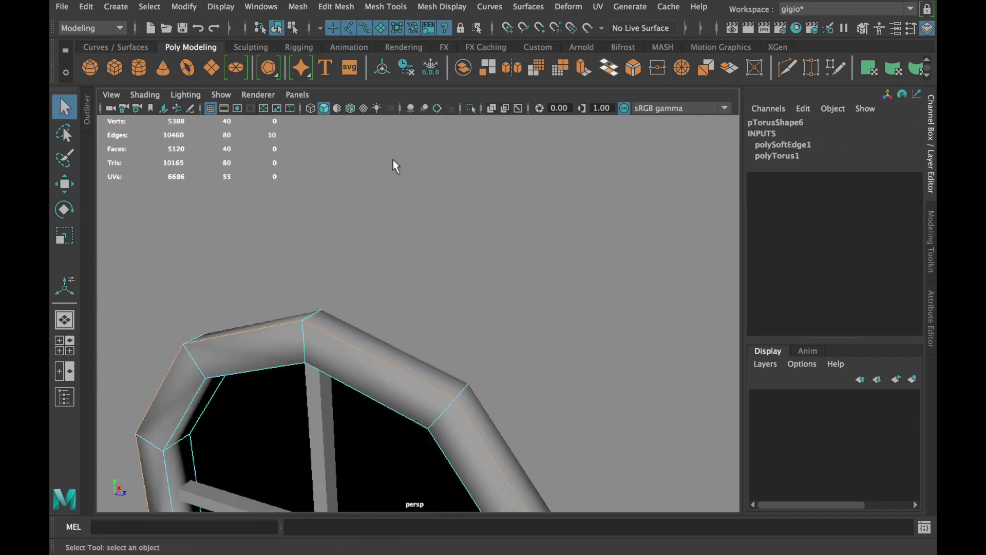
pyautogui.click(471, 108)
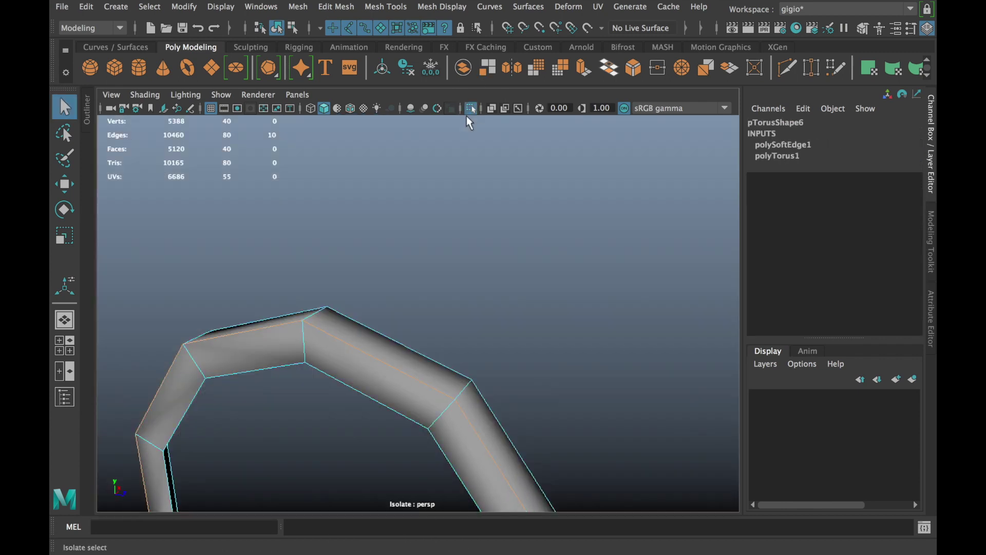
pyautogui.keyDown('alt'); pyautogui.moveTo(308, 256); pyautogui.dragTo(247, 235); pyautogui.keyUp('alt')
pyautogui.keyDown('shift'); pyautogui.doubleClick(246, 235); pyautogui.keyUp('shift')
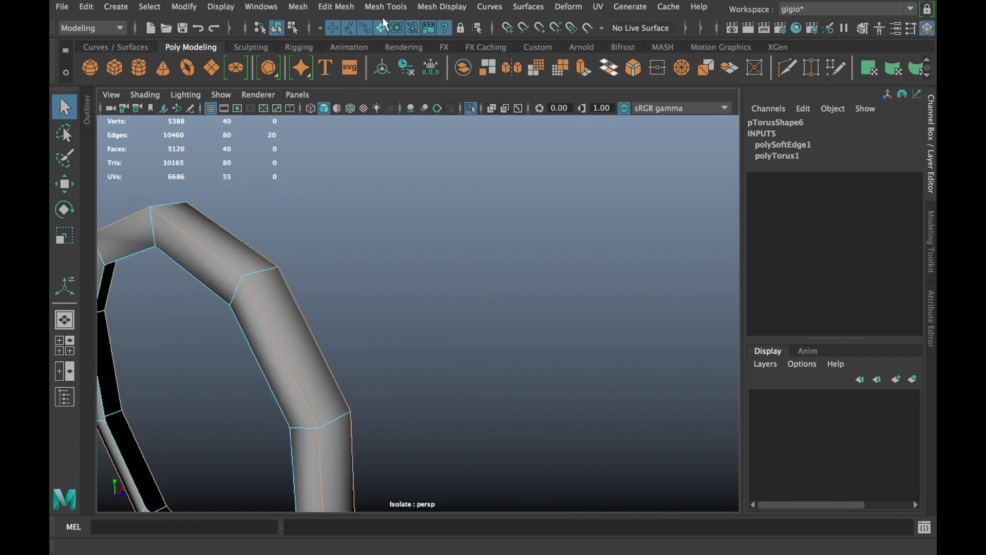
pyautogui.click(441, 8)
pyautogui.click(452, 114)
pyautogui.click(409, 236)
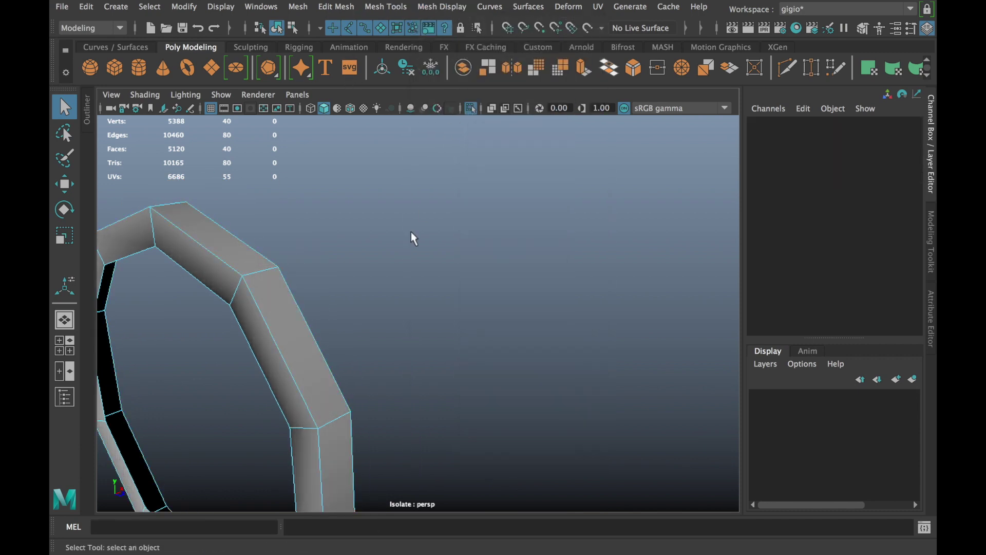
# - Inspect the hardened torus from several angles, then show the full scene again
pyautogui.keyDown('alt'); pyautogui.moveTo(409, 235); pyautogui.dragTo(430, 223); pyautogui.keyUp('alt')
pyautogui.moveTo(430, 222)
pyautogui.keyDown('alt'); pyautogui.mouseDown(button='middle')
pyautogui.moveTo(308, 291)
pyautogui.moveTo(419, 309)
pyautogui.mouseUp(button='middle'); pyautogui.keyUp('alt')
pyautogui.keyDown('alt'); pyautogui.moveTo(419, 309); pyautogui.dragTo(325, 341); pyautogui.keyUp('alt')
pyautogui.keyDown('alt'); pyautogui.moveTo(326, 341); pyautogui.dragTo(370, 334, button='middle'); pyautogui.keyUp('alt')
pyautogui.scroll(3, 369, 335)
pyautogui.scroll(3, 257, 350)
pyautogui.scroll(-3, 288, 334)
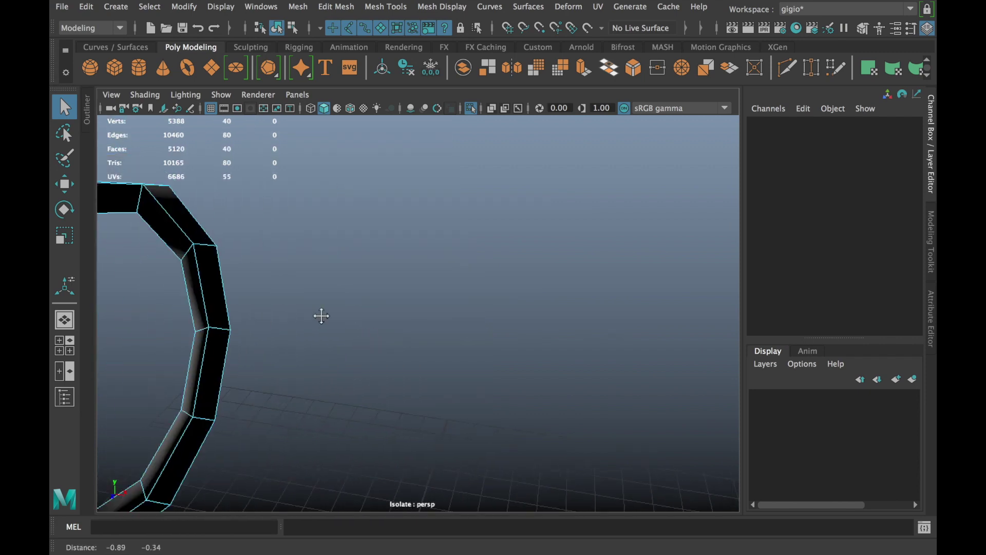
pyautogui.keyDown('alt'); pyautogui.moveTo(320, 315); pyautogui.dragTo(375, 331); pyautogui.keyUp('alt')
pyautogui.click(471, 108)
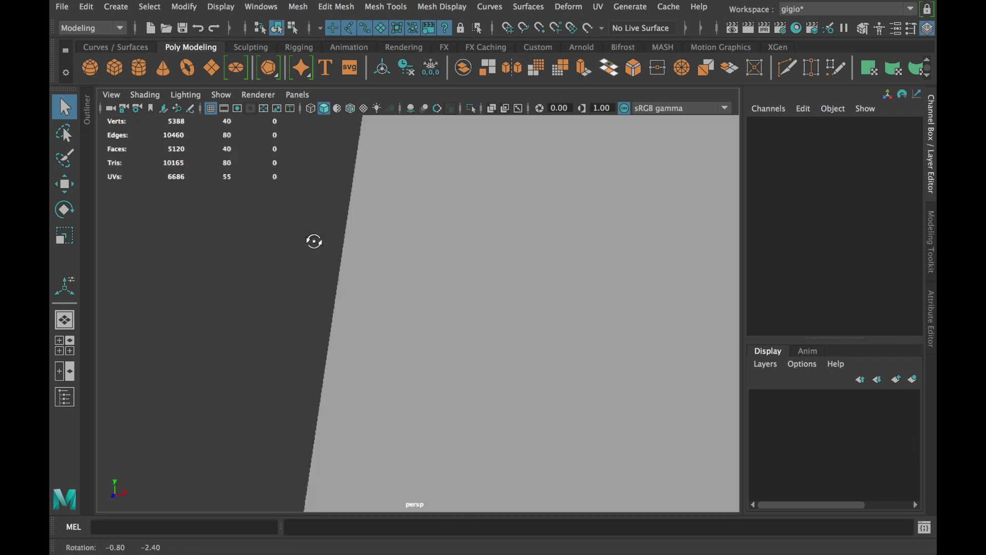
pyautogui.scroll(-3, 315, 238)
pyautogui.scroll(2, 334, 241)
pyautogui.scroll(2, 341, 257)
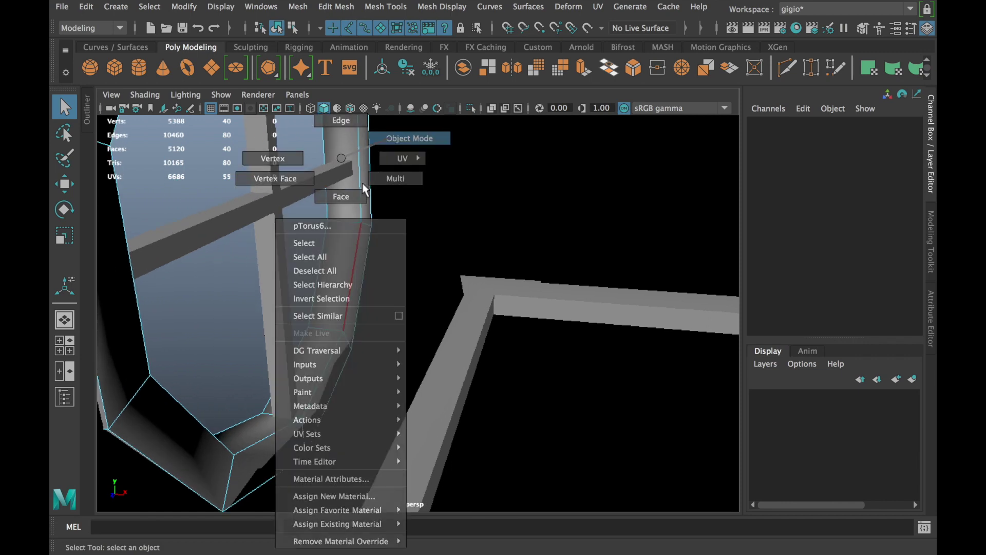
# - Nudge the round window frame sideways to Translate X 2.289 and isolate it
pyautogui.moveTo(341, 272); pyautogui.dragTo(395, 168, button='right')
pyautogui.press('w')
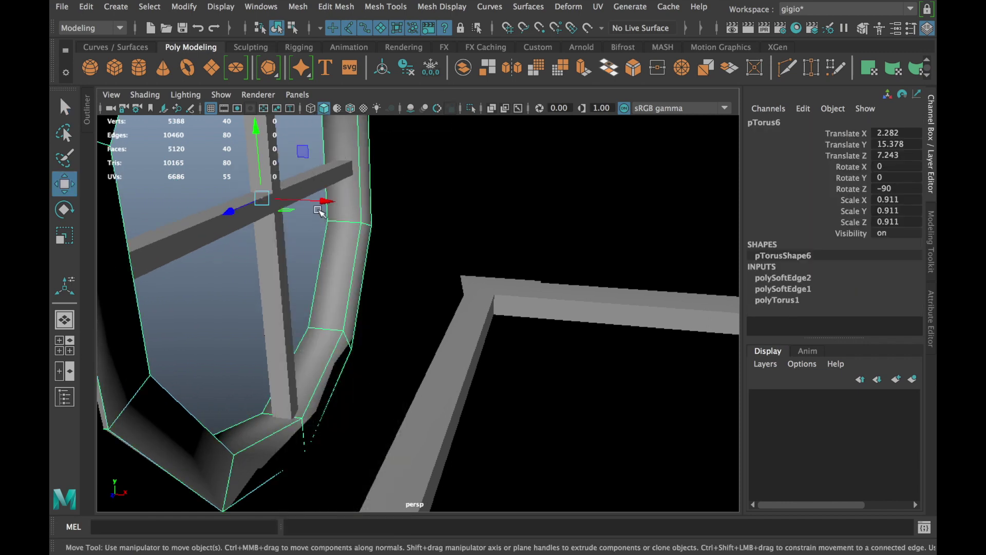
pyautogui.moveTo(327, 204); pyautogui.dragTo(330, 201)
pyautogui.click(471, 108)
pyautogui.keyDown('alt'); pyautogui.moveTo(429, 213); pyautogui.dragTo(307, 359); pyautogui.keyUp('alt')
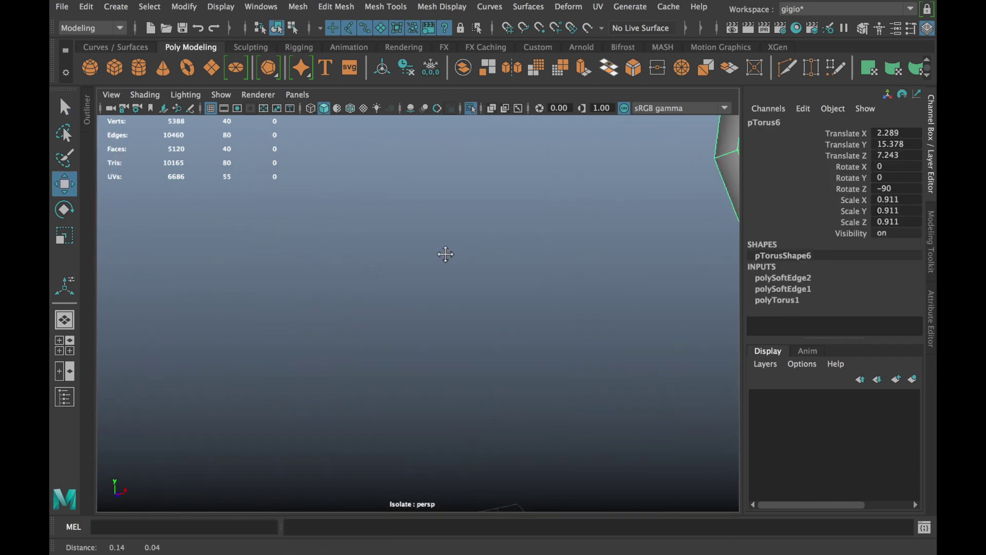
pyautogui.scroll(-3, 426, 277)
# - Check the frame's top edges, then restore the scene framed on the gable window
pyautogui.moveTo(426, 277); pyautogui.dragTo(412, 121, button='right')
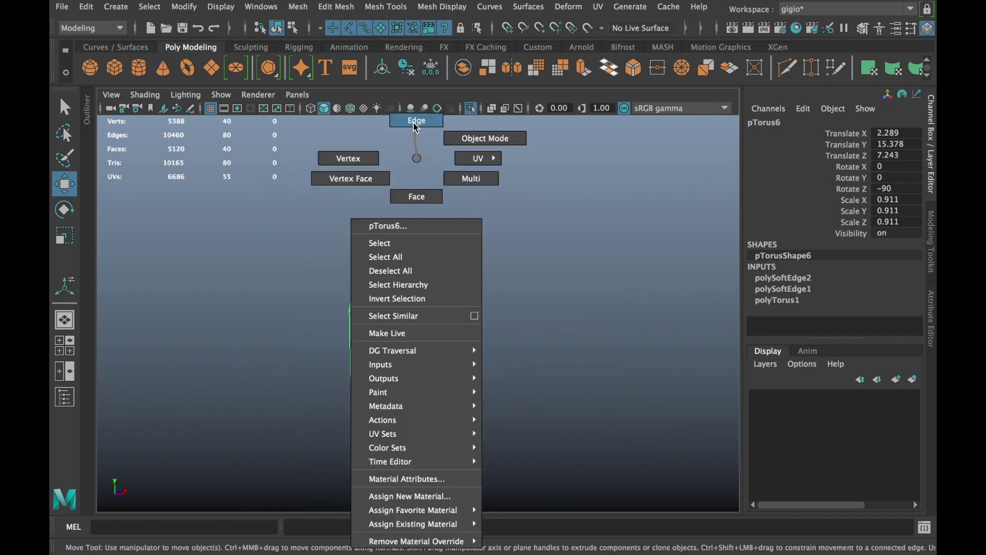
pyautogui.doubleClick(418, 278)
pyautogui.click(477, 237)
pyautogui.moveTo(477, 238)
pyautogui.keyDown('alt'); pyautogui.mouseDown()
pyautogui.moveTo(537, 242)
pyautogui.moveTo(331, 235)
pyautogui.moveTo(458, 252)
pyautogui.mouseUp(); pyautogui.keyUp('alt')
pyautogui.click(471, 109)
pyautogui.moveTo(644, 157); pyautogui.dragTo(715, 133, button='right')
pyautogui.keyDown('alt'); pyautogui.moveTo(715, 133); pyautogui.dragTo(579, 194); pyautogui.keyUp('alt')
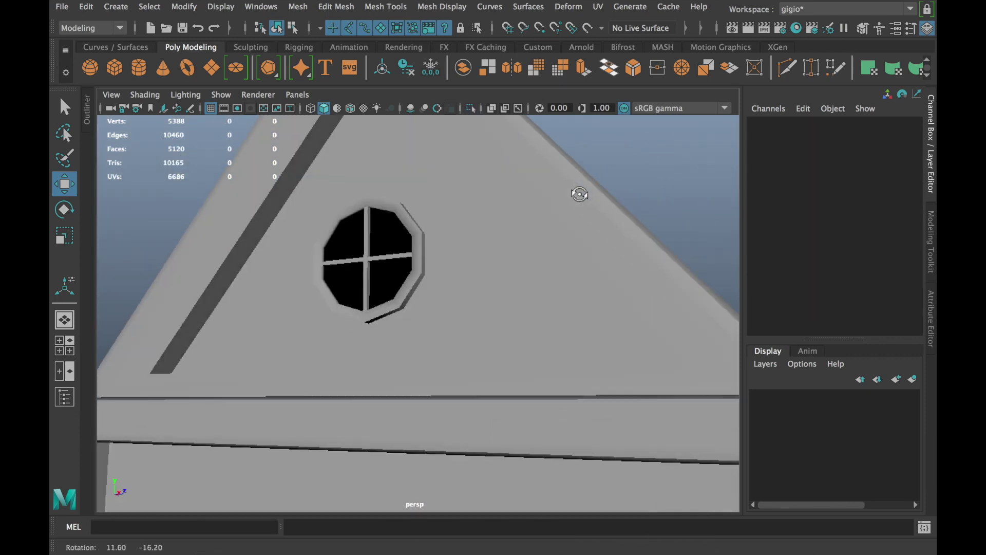
# - Create a cube at Translate Y 22.44 on the roof and scale it into a thin slab
pyautogui.press('a')
pyautogui.click(115, 67)
pyautogui.moveTo(267, 360)
pyautogui.keyDown('alt'); pyautogui.mouseDown()
pyautogui.moveTo(415, 462)
pyautogui.moveTo(416, 180)
pyautogui.mouseUp(); pyautogui.keyUp('alt')
pyautogui.scroll(5, 411, 216)
pyautogui.keyDown('alt'); pyautogui.moveTo(407, 242); pyautogui.dragTo(390, 422); pyautogui.keyUp('alt')
pyautogui.keyDown('alt'); pyautogui.moveTo(390, 423); pyautogui.dragTo(359, 352, button='middle'); pyautogui.keyUp('alt')
pyautogui.press('r')
pyautogui.moveTo(390, 352)
pyautogui.mouseDown()
pyautogui.moveTo(346, 363)
pyautogui.moveTo(434, 323)
pyautogui.mouseUp()
# - Cut vertical divisions into the slab and rescale it along one axis
pyautogui.keyDown('shift'); pyautogui.moveTo(436, 324); pyautogui.dragTo(450, 324, button='right'); pyautogui.keyUp('shift')
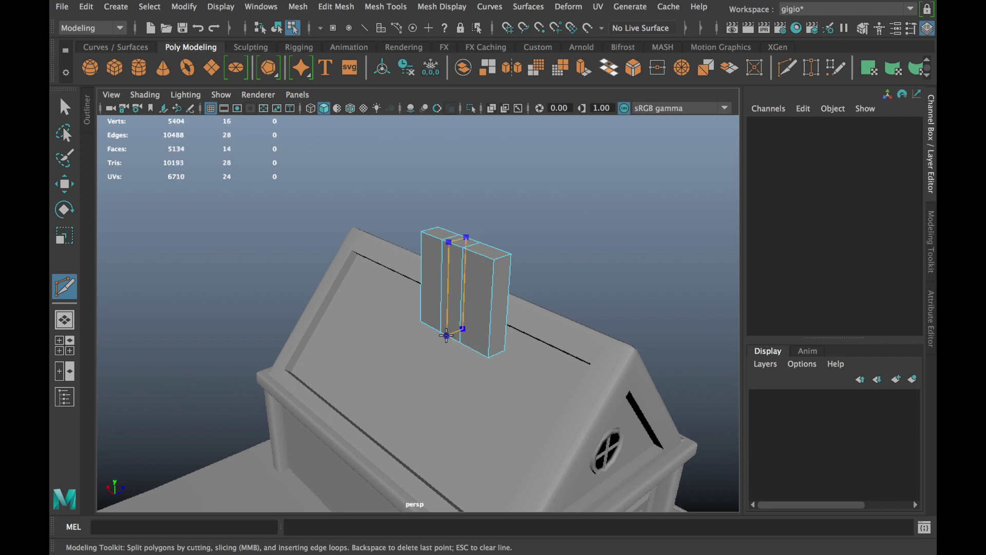
pyautogui.moveTo(474, 338)
pyautogui.keyDown('alt'); pyautogui.mouseDown()
pyautogui.moveTo(492, 331)
pyautogui.moveTo(442, 352)
pyautogui.mouseUp(); pyautogui.keyUp('alt')
pyautogui.rightClick(297, 316)
pyautogui.moveTo(330, 141); pyautogui.dragTo(330, 141, button='right')
pyautogui.press('e')
pyautogui.press('r')
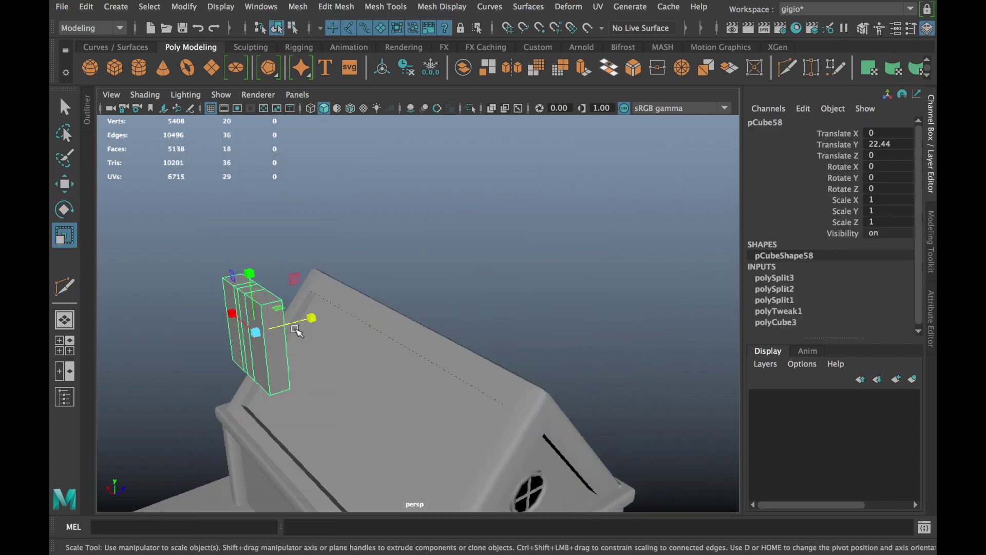
pyautogui.moveTo(298, 319); pyautogui.dragTo(295, 323)
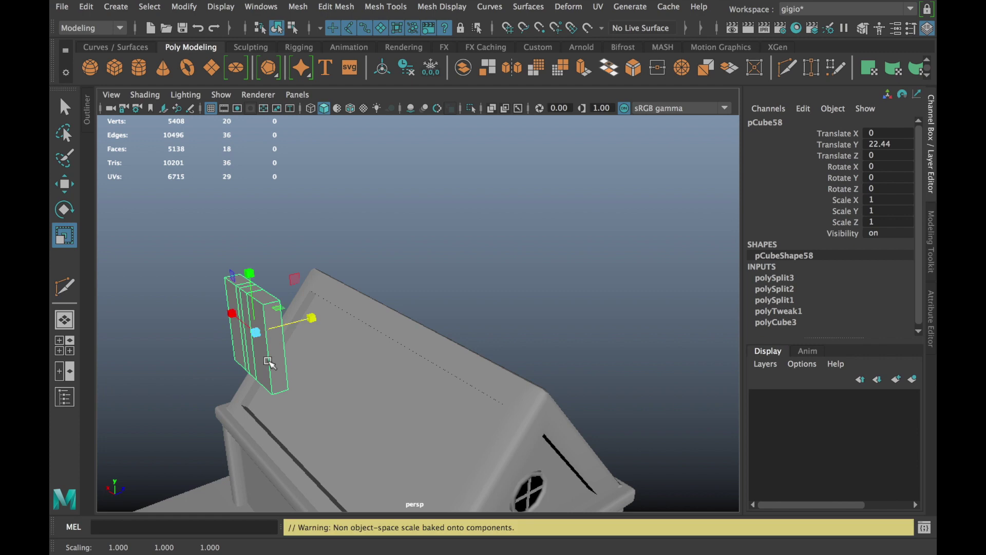
# - Add a horizontal edge loop across the slab with Multi-Cut, then reselect the slab
pyautogui.hotkey('ctrl', 'shift', 'x')
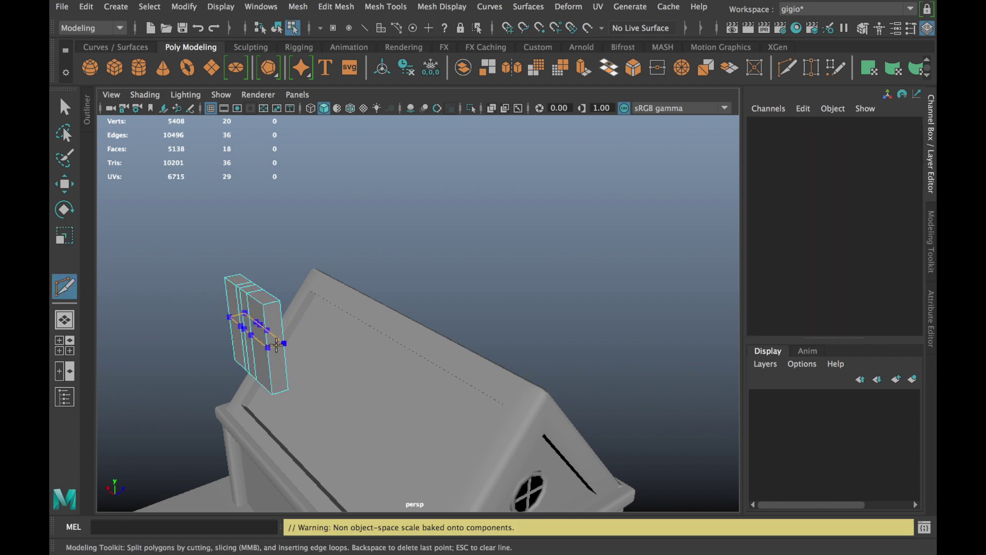
pyautogui.keyDown('ctrl'); pyautogui.click(278, 340); pyautogui.keyUp('ctrl')
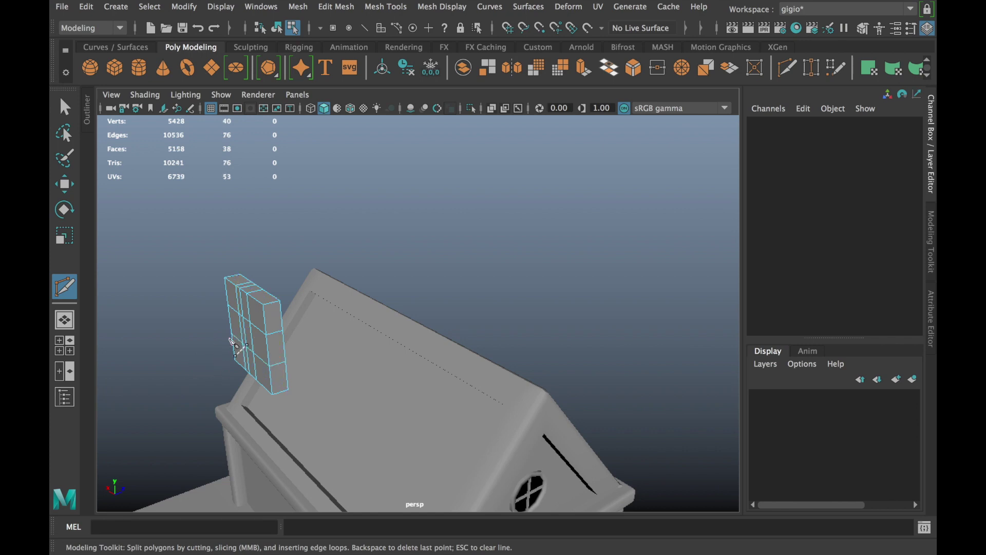
pyautogui.keyDown('alt'); pyautogui.moveTo(231, 342); pyautogui.dragTo(257, 325); pyautogui.keyUp('alt')
pyautogui.press('w')
pyautogui.moveTo(327, 158); pyautogui.dragTo(371, 142, button='right')
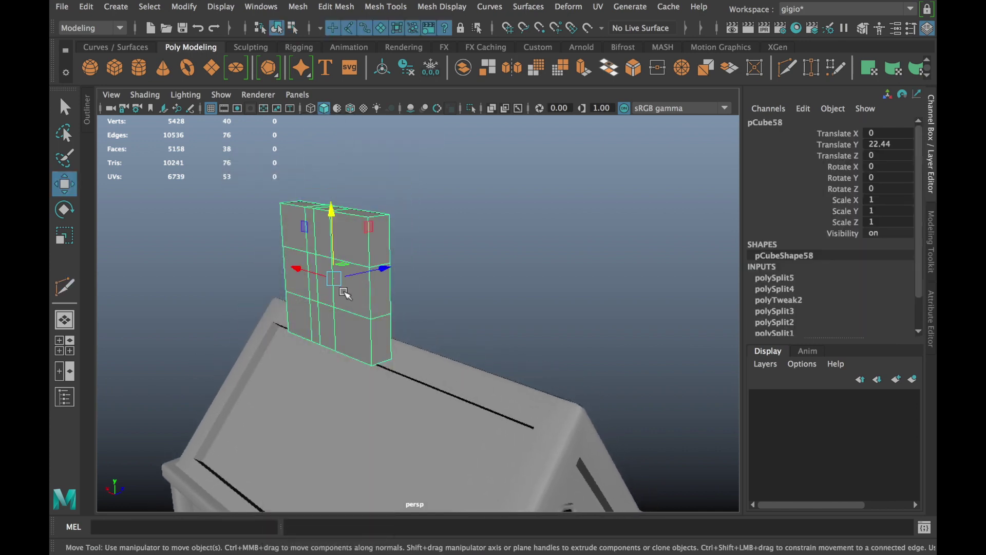
# - Delete the slab's history, freeze transforms, center its pivot, and switch to the Animation menu set
pyautogui.click(411, 72)
pyautogui.click(386, 73)
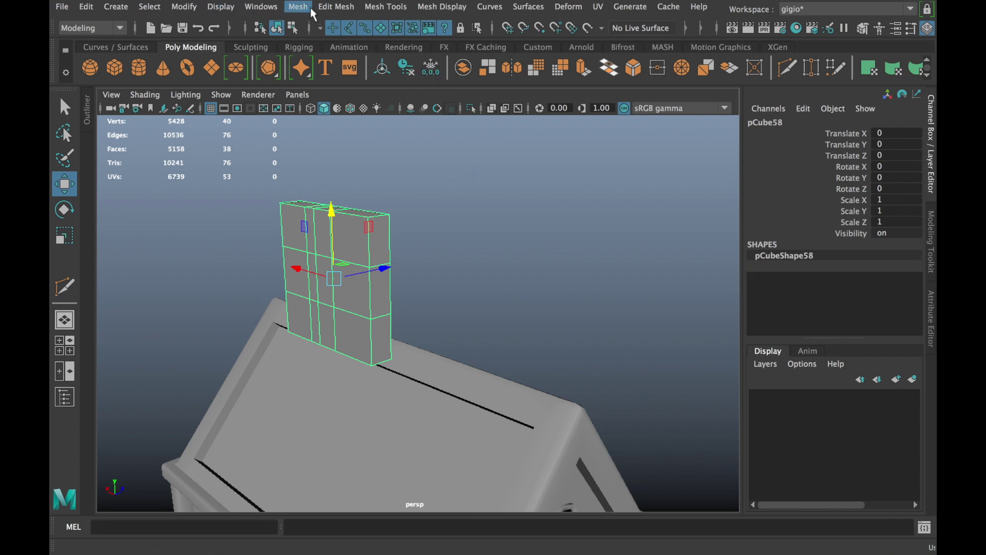
pyautogui.click(298, 6)
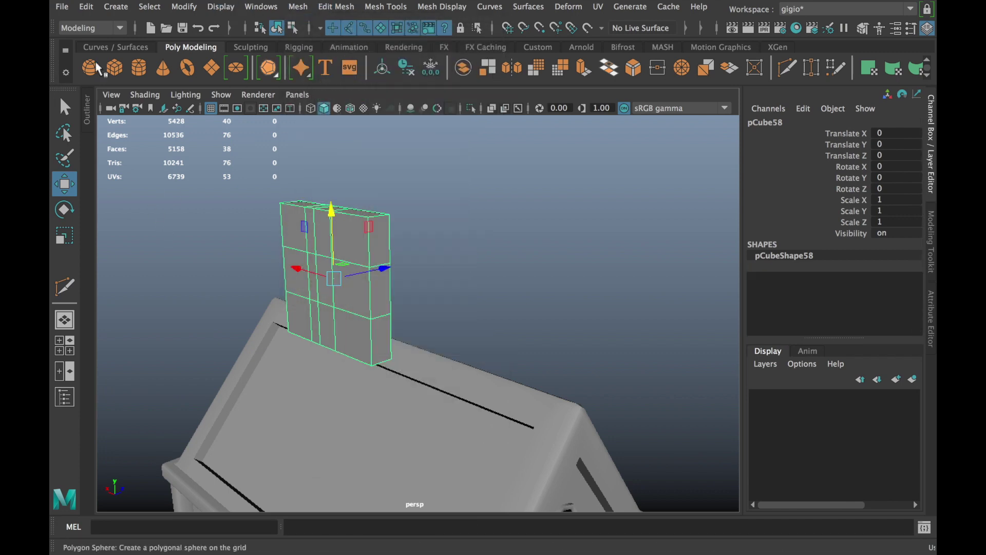
pyautogui.click(88, 27)
pyautogui.click(106, 68)
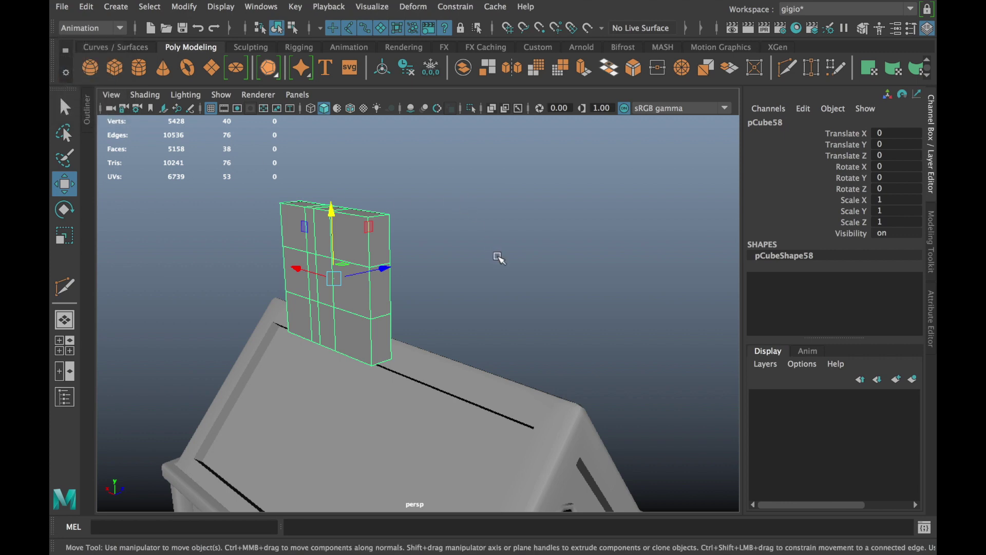
pyautogui.scroll(3, 498, 256)
pyautogui.scroll(3, 497, 257)
pyautogui.moveTo(497, 256)
pyautogui.keyDown('alt'); pyautogui.mouseDown()
pyautogui.moveTo(410, 271)
pyautogui.moveTo(394, 251)
pyautogui.mouseUp(); pyautogui.keyUp('alt')
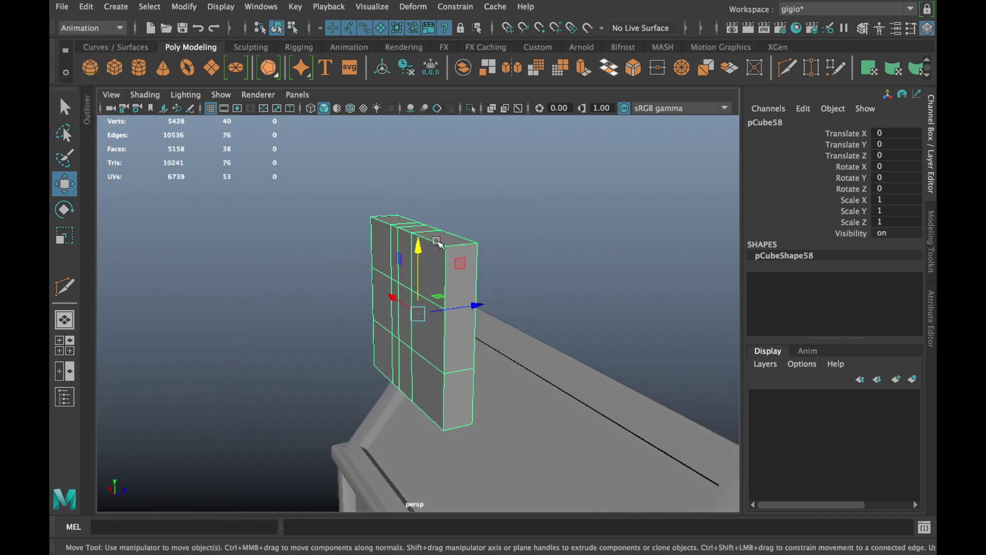
# - Add a Bend nonlinear deformer to the slab and test its Curvature
pyautogui.click(413, 6)
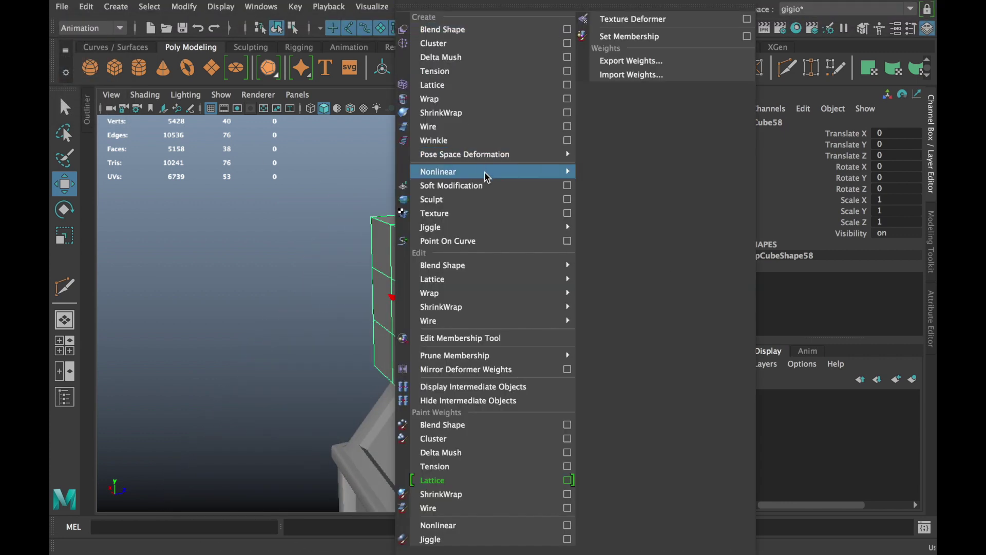
pyautogui.moveTo(455, 171)
pyautogui.click(600, 181)
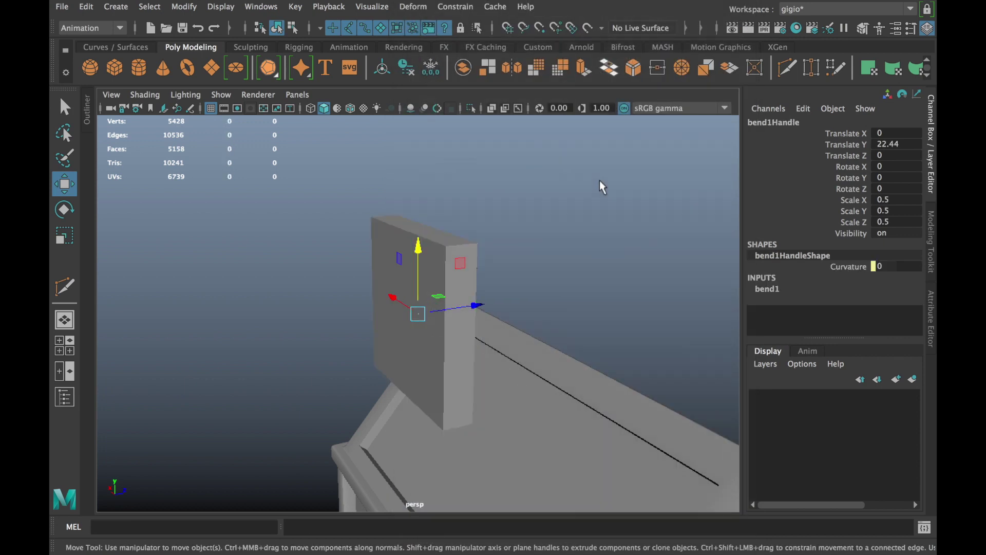
pyautogui.click(765, 289)
pyautogui.click(834, 297)
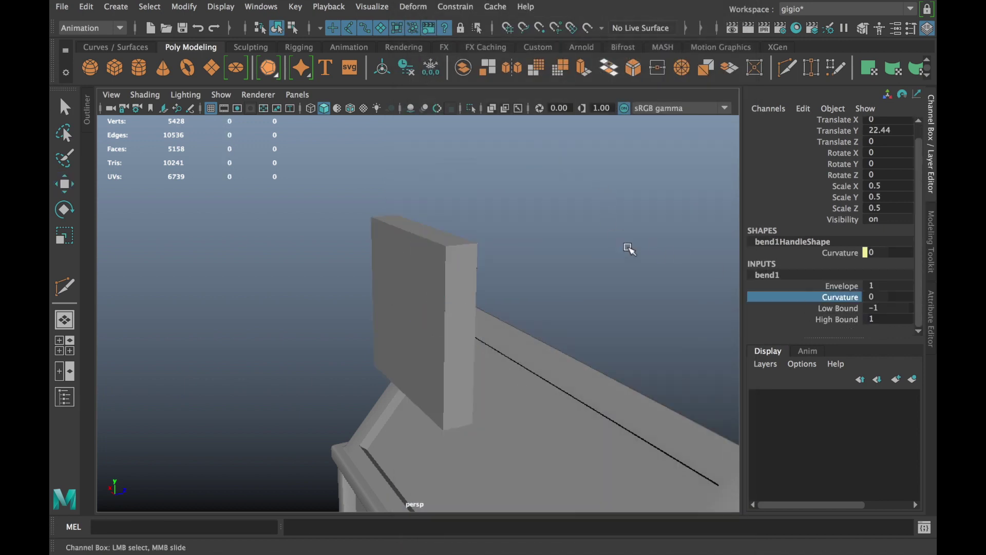
pyautogui.moveTo(658, 251); pyautogui.dragTo(655, 245, button='middle')
pyautogui.hotkey('ctrl', 'z')
# - Select the bend handle in the Outliner and preview the curvature again
pyautogui.press('r')
pyautogui.click(87, 109)
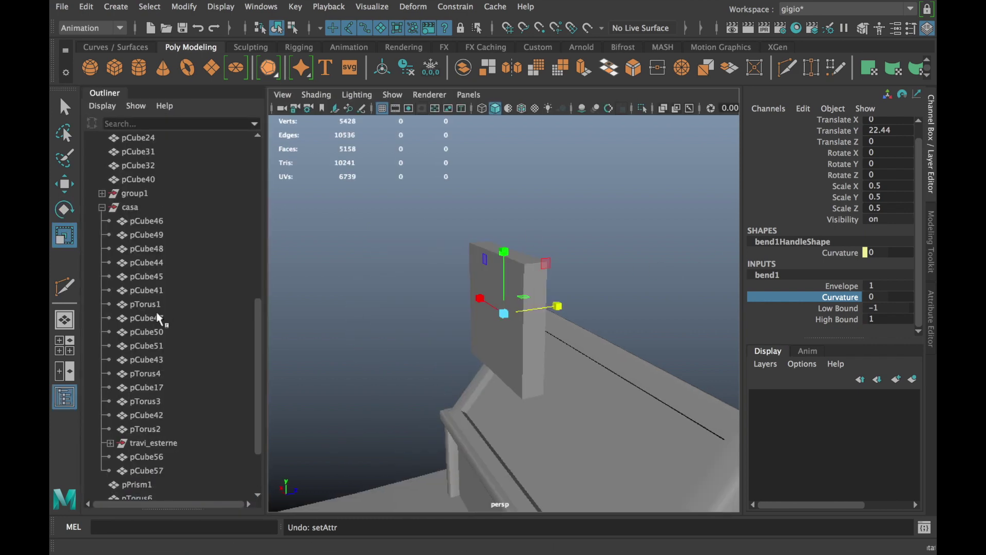
pyautogui.click(151, 442)
pyautogui.click(765, 289)
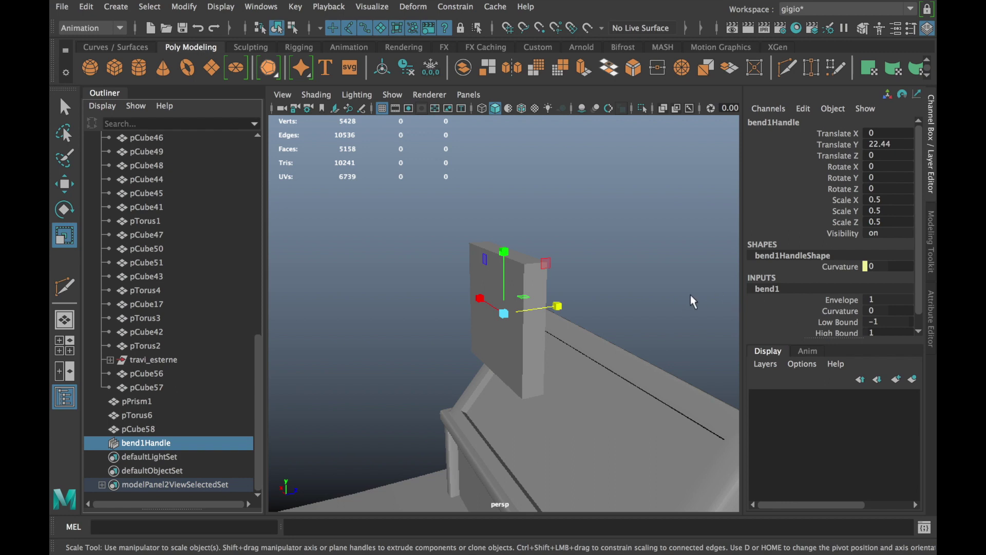
pyautogui.click(824, 311)
pyautogui.moveTo(565, 239); pyautogui.dragTo(637, 239, button='middle')
pyautogui.hotkey('ctrl', 'z')
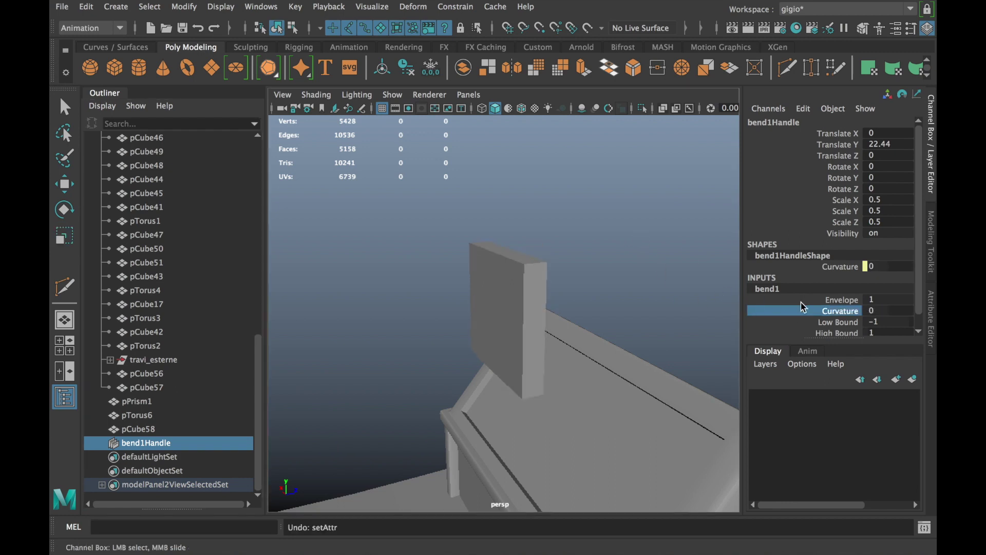
# - Rotate the bend handle about 90 degrees on Y so it bends along the slab
pyautogui.press('e')
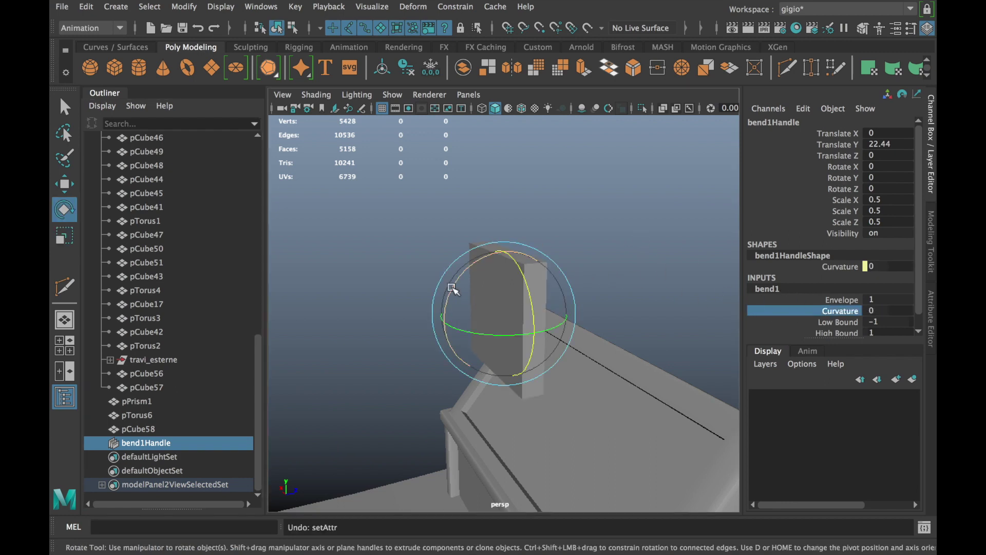
pyautogui.moveTo(527, 286); pyautogui.dragTo(523, 256)
pyautogui.moveTo(486, 150); pyautogui.dragTo(459, 137)
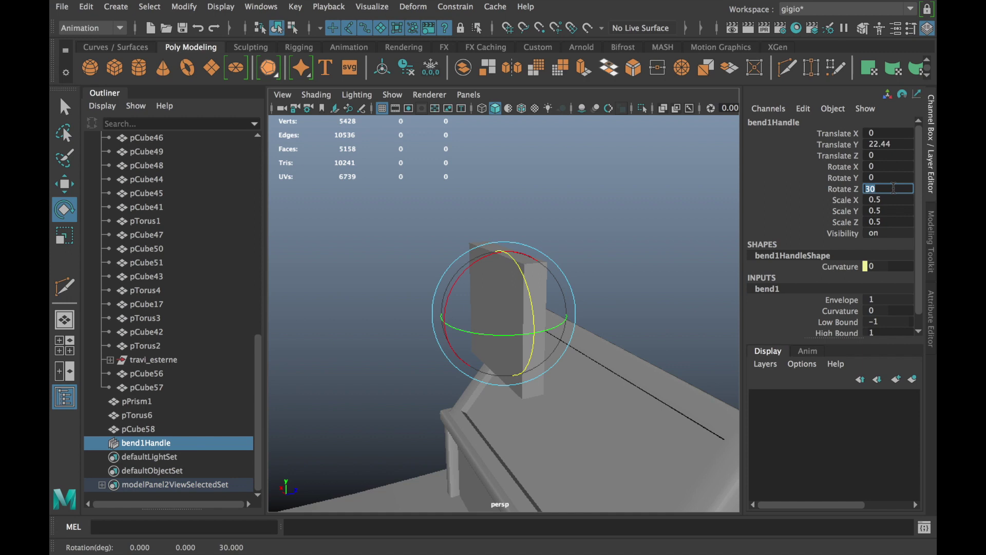
pyautogui.click(828, 311)
pyautogui.moveTo(542, 161); pyautogui.dragTo(565, 163, button='middle')
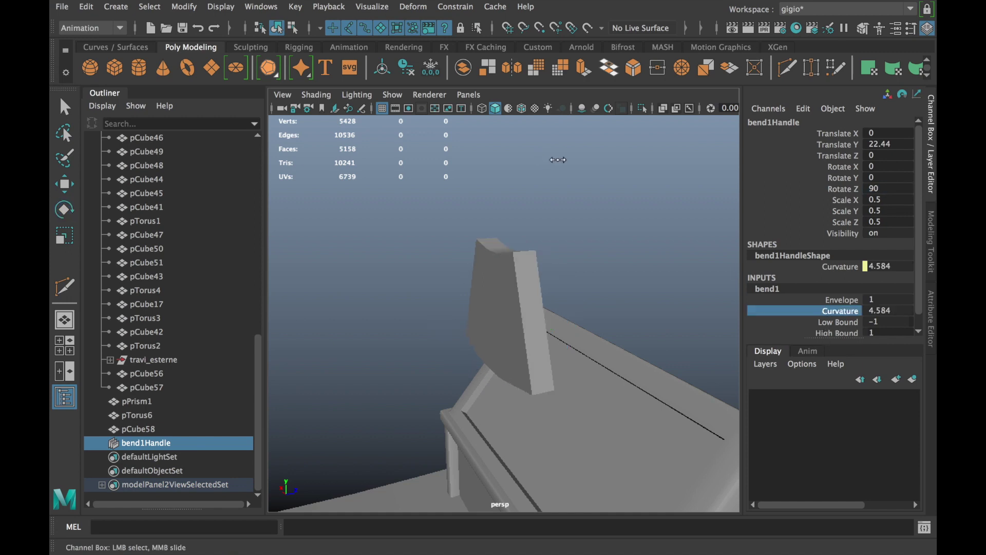
pyautogui.hotkey('ctrl', 'z')
pyautogui.click(883, 189)
pyautogui.write('89')
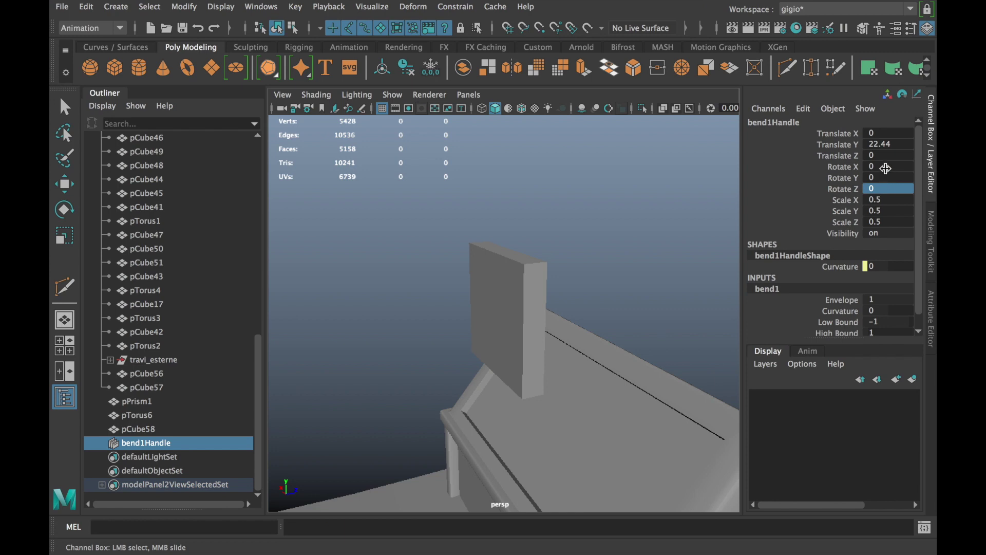
# - Set the bend Curvature to about 21.772 and reselect the slab
pyautogui.click(840, 311)
pyautogui.moveTo(637, 242); pyautogui.dragTo(648, 240, button='middle')
pyautogui.moveTo(592, 255)
pyautogui.keyDown('alt'); pyautogui.mouseDown()
pyautogui.moveTo(454, 233)
pyautogui.moveTo(528, 223)
pyautogui.moveTo(512, 260)
pyautogui.mouseUp(); pyautogui.keyUp('alt')
pyautogui.click(493, 352)
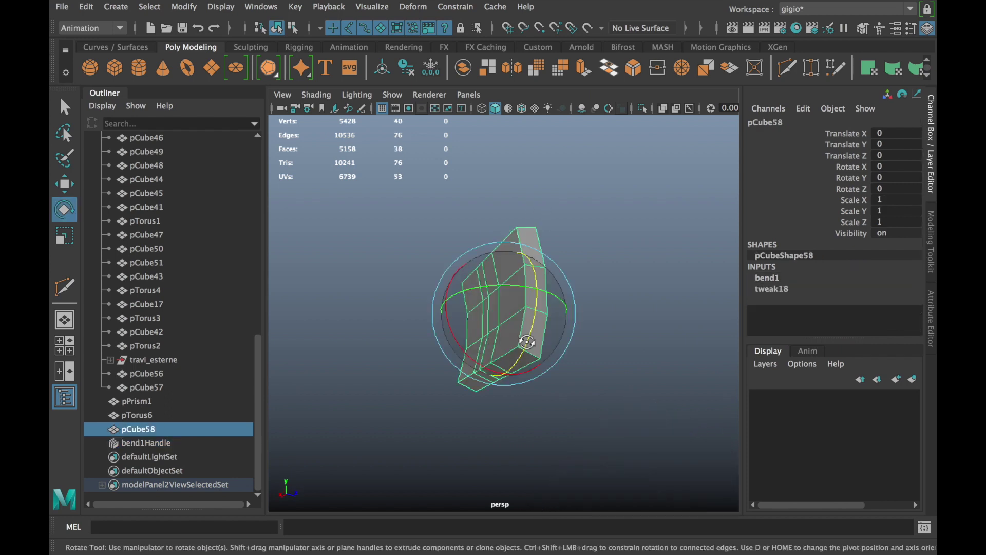
# - Delete pCube58's history in Object Mode to bake the bend, then center its pivot
pyautogui.keyDown('alt'); pyautogui.moveTo(500, 348); pyautogui.dragTo(615, 337); pyautogui.keyUp('alt')
pyautogui.press('w')
pyautogui.moveTo(491, 375); pyautogui.dragTo(492, 359, button='right')
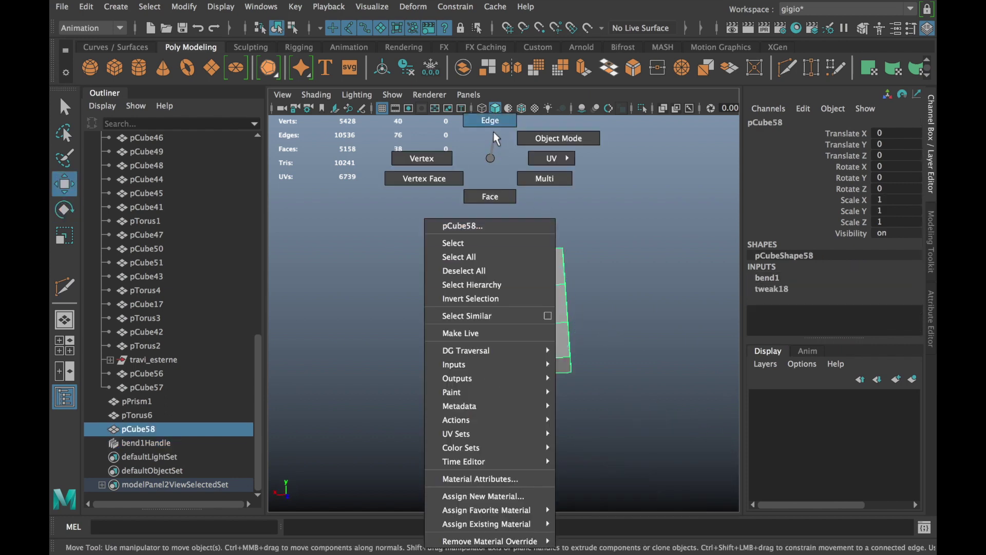
pyautogui.click(501, 377)
pyautogui.moveTo(501, 376)
pyautogui.keyDown('alt'); pyautogui.mouseDown()
pyautogui.moveTo(425, 365)
pyautogui.moveTo(497, 314)
pyautogui.mouseUp(); pyautogui.keyUp('alt')
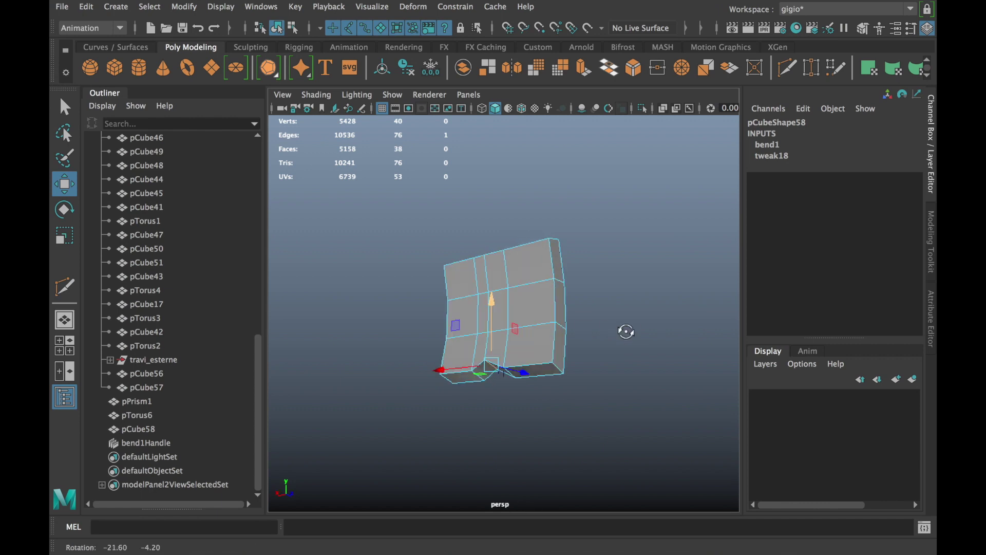
pyautogui.keyDown('alt'); pyautogui.moveTo(496, 304); pyautogui.dragTo(649, 344); pyautogui.keyUp('alt')
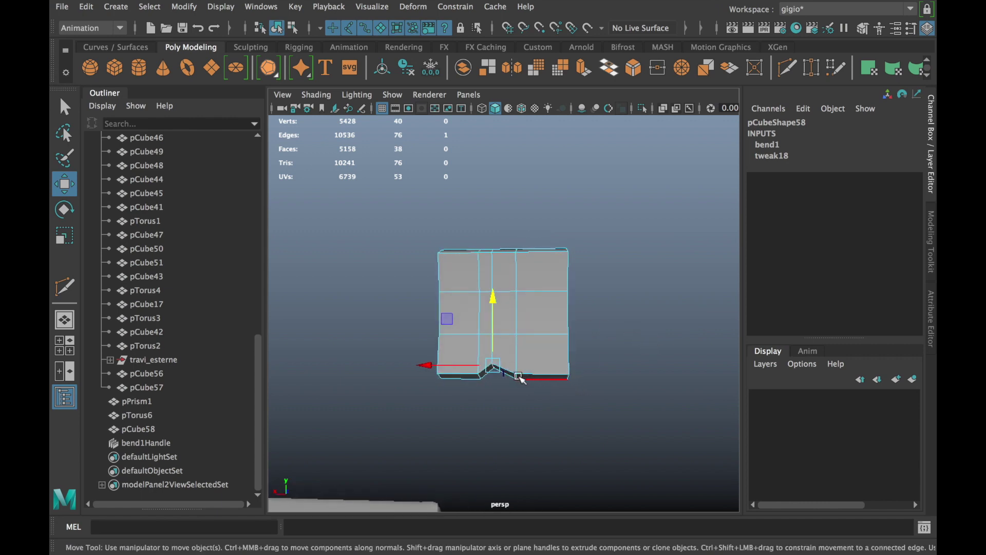
pyautogui.moveTo(529, 285); pyautogui.dragTo(533, 147, button='right')
pyautogui.moveTo(569, 302)
pyautogui.keyDown('alt'); pyautogui.mouseDown()
pyautogui.moveTo(419, 366)
pyautogui.moveTo(337, 134)
pyautogui.mouseUp(); pyautogui.keyUp('alt')
pyautogui.click(406, 73)
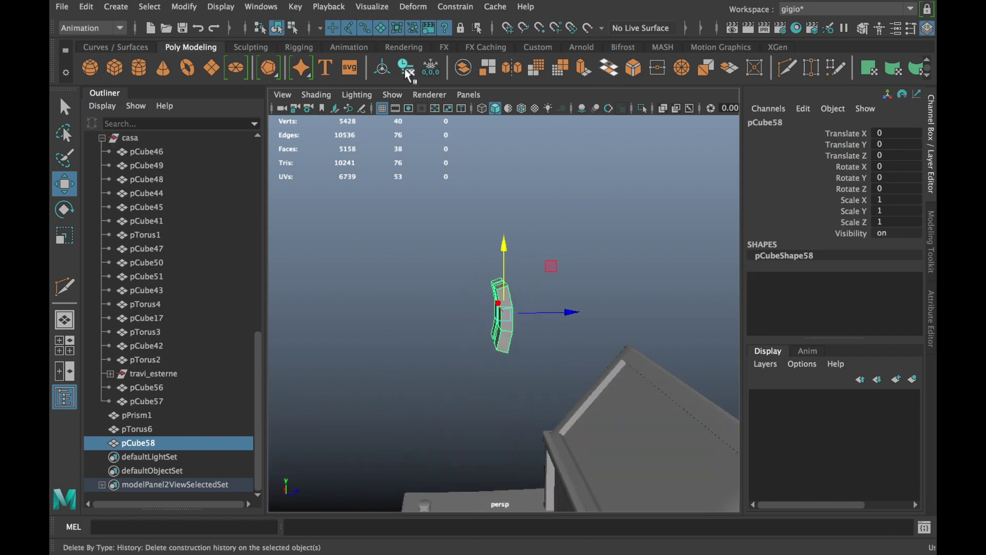
pyautogui.click(380, 71)
pyautogui.keyDown('alt'); pyautogui.moveTo(582, 340); pyautogui.dragTo(473, 346); pyautogui.keyUp('alt')
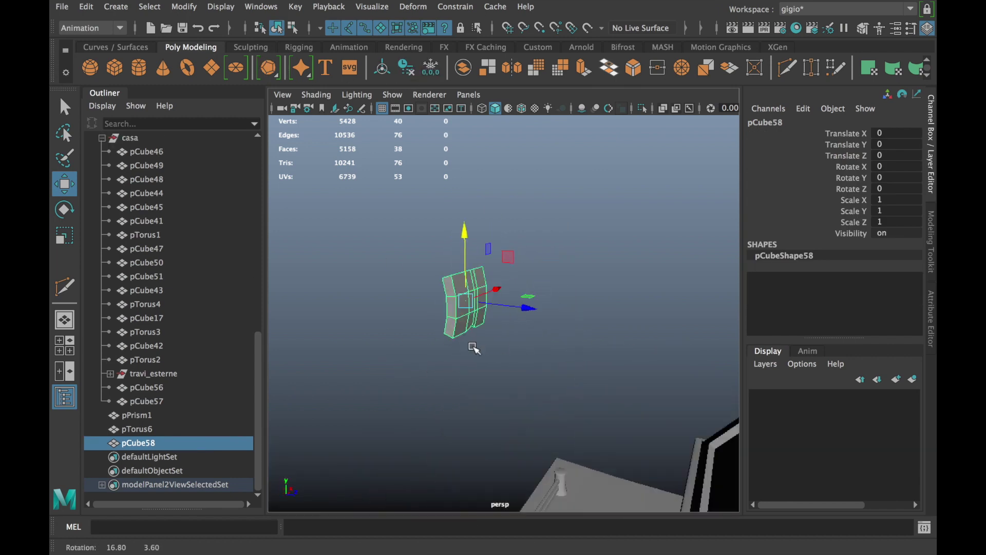
# - Hide the Outliner and move the shingle down and along X toward the roof
pyautogui.moveTo(473, 346); pyautogui.dragTo(449, 365, button='middle')
pyautogui.keyDown('alt'); pyautogui.moveTo(449, 365); pyautogui.dragTo(403, 327); pyautogui.keyUp('alt')
pyautogui.moveTo(473, 216)
pyautogui.mouseDown()
pyautogui.moveTo(466, 334)
pyautogui.moveTo(309, 360)
pyautogui.mouseUp()
pyautogui.click(107, 95)
pyautogui.moveTo(287, 406)
pyautogui.mouseDown()
pyautogui.moveTo(170, 375)
pyautogui.moveTo(383, 336)
pyautogui.mouseUp()
pyautogui.moveTo(271, 333); pyautogui.dragTo(214, 326)
# - Position the shingle against the roof near the ridge
pyautogui.moveTo(418, 286)
pyautogui.keyDown('alt'); pyautogui.mouseDown()
pyautogui.moveTo(303, 312)
pyautogui.moveTo(299, 260)
pyautogui.moveTo(550, 368)
pyautogui.mouseUp(); pyautogui.keyUp('alt')
pyautogui.moveTo(550, 367)
pyautogui.keyDown('alt'); pyautogui.mouseDown(button='middle')
pyautogui.moveTo(447, 236)
pyautogui.moveTo(423, 288)
pyautogui.mouseUp(button='middle'); pyautogui.keyUp('alt')
pyautogui.moveTo(348, 154)
pyautogui.mouseDown()
pyautogui.moveTo(354, 354)
pyautogui.moveTo(263, 374)
pyautogui.moveTo(614, 333)
pyautogui.mouseUp()
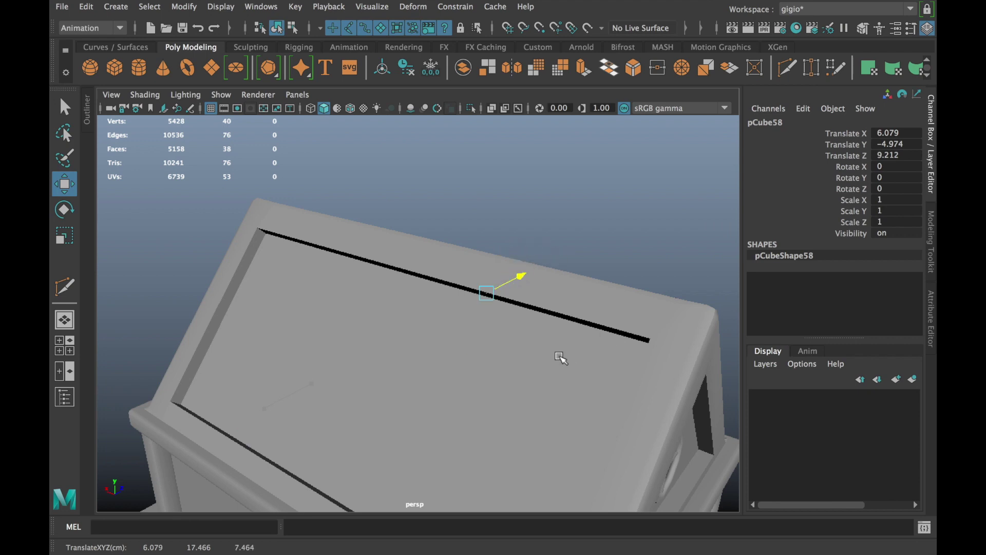
pyautogui.moveTo(561, 357); pyautogui.dragTo(528, 375)
pyautogui.moveTo(449, 261)
pyautogui.mouseDown()
pyautogui.moveTo(495, 337)
pyautogui.moveTo(445, 335)
pyautogui.moveTo(305, 226)
pyautogui.moveTo(462, 277)
pyautogui.mouseUp()
pyautogui.moveTo(493, 280); pyautogui.dragTo(445, 255, button='middle')
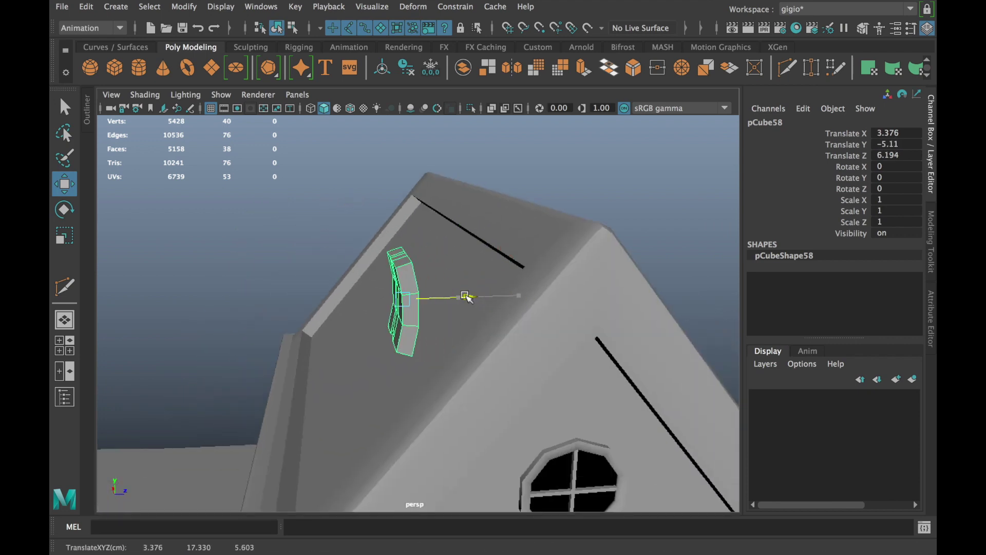
pyautogui.moveTo(444, 256)
pyautogui.mouseDown()
pyautogui.moveTo(534, 261)
pyautogui.moveTo(511, 258)
pyautogui.moveTo(498, 302)
pyautogui.mouseUp()
# - Tilt the shingle to follow the roof slope and nudge it slightly upward
pyautogui.press('e')
pyautogui.moveTo(502, 215); pyautogui.dragTo(557, 253)
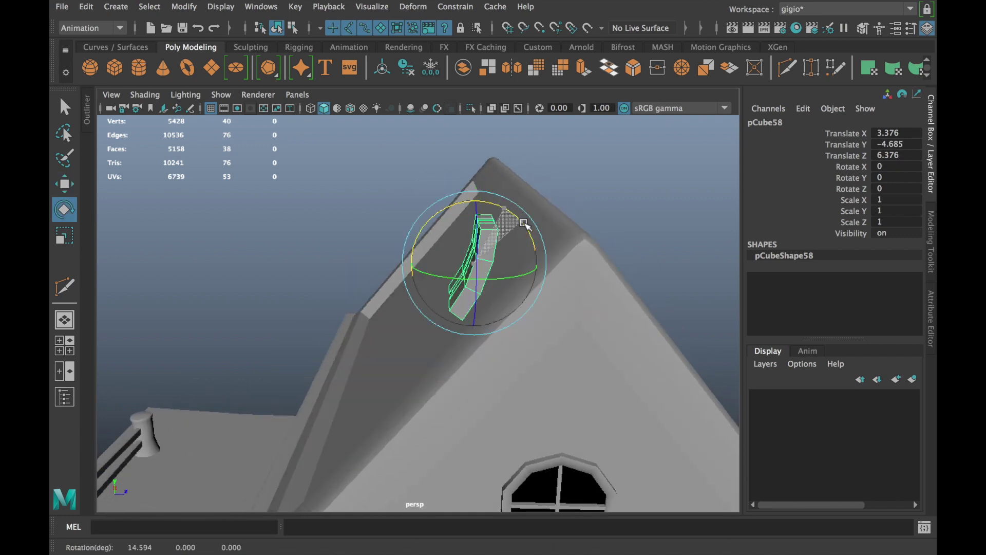
pyautogui.click(518, 254)
pyautogui.moveTo(517, 253)
pyautogui.keyDown('alt'); pyautogui.mouseDown()
pyautogui.moveTo(605, 286)
pyautogui.moveTo(495, 257)
pyautogui.moveTo(369, 255)
pyautogui.moveTo(295, 265)
pyautogui.moveTo(311, 277)
pyautogui.moveTo(277, 299)
pyautogui.moveTo(308, 230)
pyautogui.mouseUp(); pyautogui.keyUp('alt')
pyautogui.click(369, 255)
pyautogui.press('w')
pyautogui.press('e')
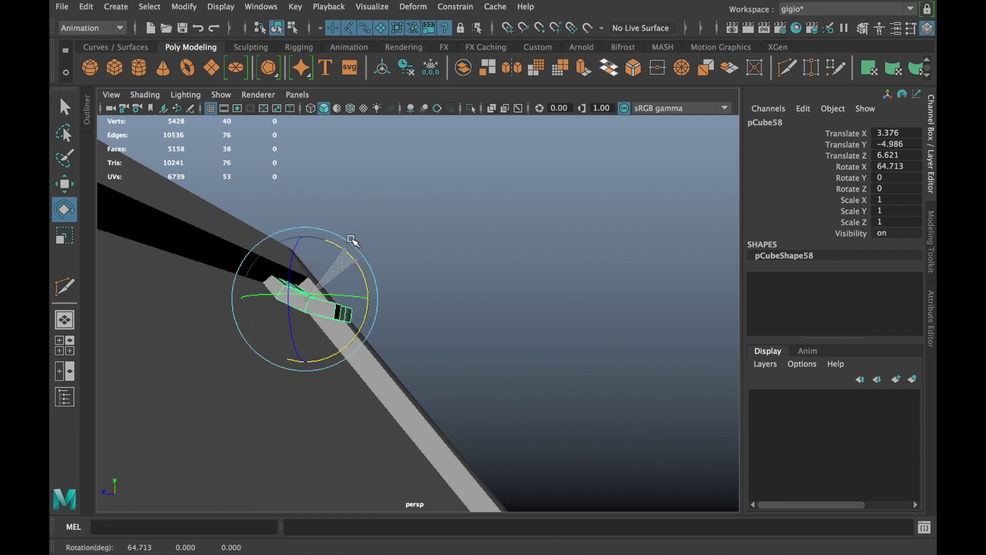
pyautogui.press('w')
pyautogui.moveTo(308, 242)
pyautogui.mouseDown()
pyautogui.moveTo(303, 314)
pyautogui.moveTo(286, 341)
pyautogui.mouseUp()
# - Scale the shingle to 1.262 and adjust its tilt to Rotate X about 54
pyautogui.press('r')
pyautogui.moveTo(303, 275)
pyautogui.mouseDown()
pyautogui.moveTo(360, 250)
pyautogui.moveTo(299, 238)
pyautogui.mouseUp()
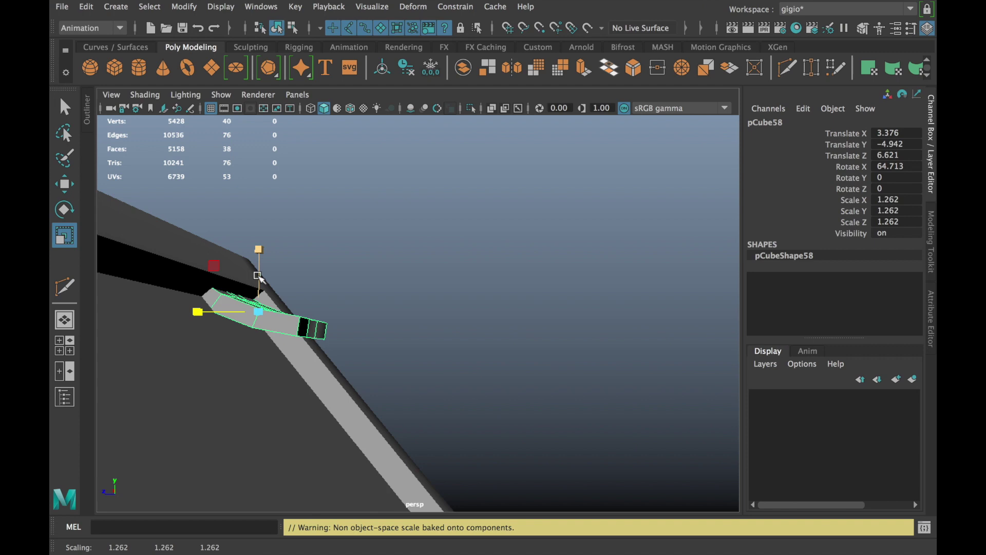
pyautogui.press('e')
pyautogui.moveTo(292, 263)
pyautogui.mouseDown()
pyautogui.moveTo(297, 252)
pyautogui.moveTo(223, 292)
pyautogui.moveTo(452, 231)
pyautogui.moveTo(341, 314)
pyautogui.moveTo(409, 277)
pyautogui.mouseUp()
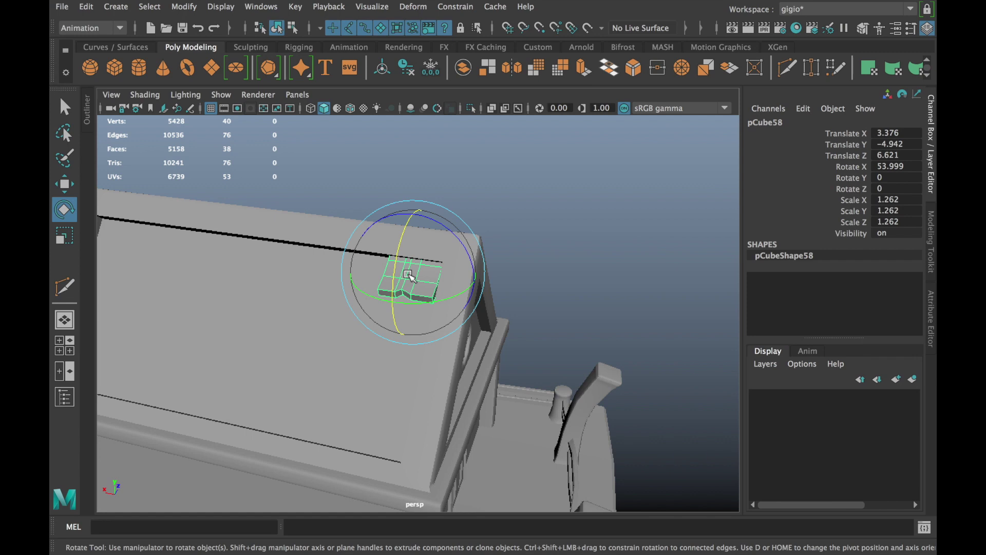
pyautogui.keyDown('alt'); pyautogui.moveTo(408, 277); pyautogui.dragTo(386, 291); pyautogui.keyUp('alt')
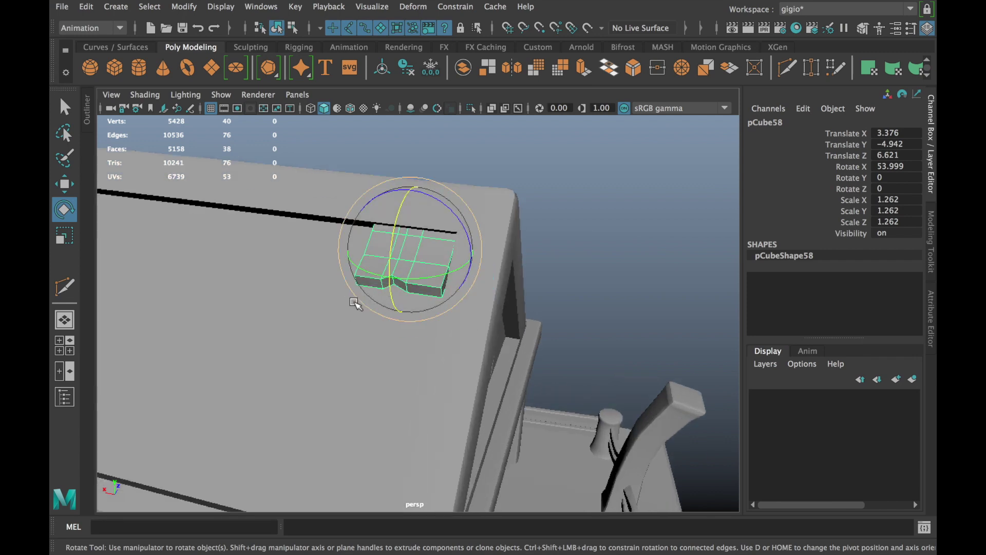
pyautogui.press('w')
pyautogui.moveTo(378, 267)
pyautogui.keyDown('alt'); pyautogui.mouseDown()
pyautogui.moveTo(383, 304)
pyautogui.moveTo(539, 324)
pyautogui.moveTo(468, 267)
pyautogui.moveTo(352, 260)
pyautogui.moveTo(303, 268)
pyautogui.mouseUp(); pyautogui.keyUp('alt')
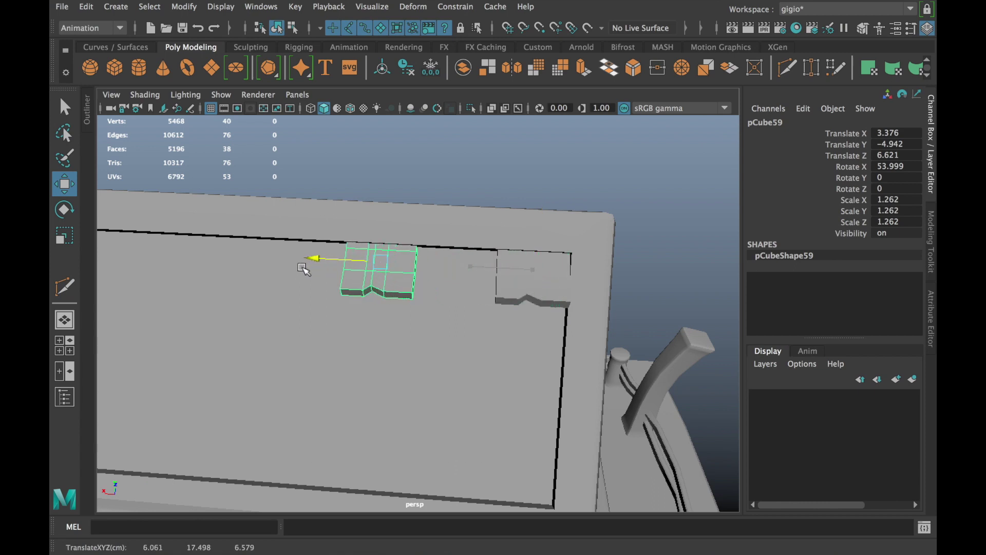
# - Duplicate the shingle with Shift+D and shift the copy along the roof edge
pyautogui.scroll(-3, 312, 268)
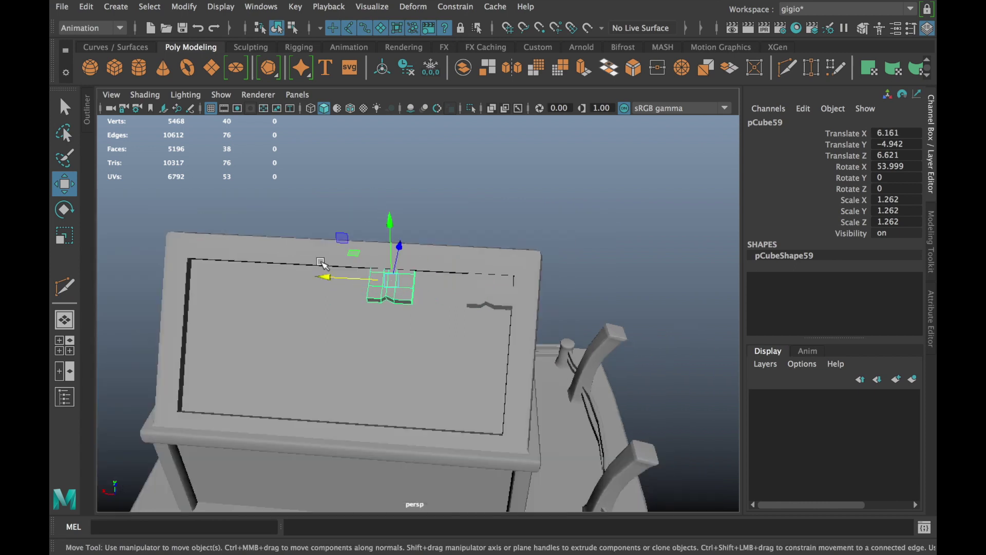
pyautogui.hotkey('shift', 'd')
pyautogui.hotkey('shift', 'd')
pyautogui.moveTo(278, 302)
pyautogui.keyDown('alt'); pyautogui.mouseDown()
pyautogui.moveTo(308, 276)
pyautogui.moveTo(190, 319)
pyautogui.moveTo(273, 336)
pyautogui.moveTo(230, 293)
pyautogui.moveTo(223, 241)
pyautogui.mouseUp(); pyautogui.keyUp('alt')
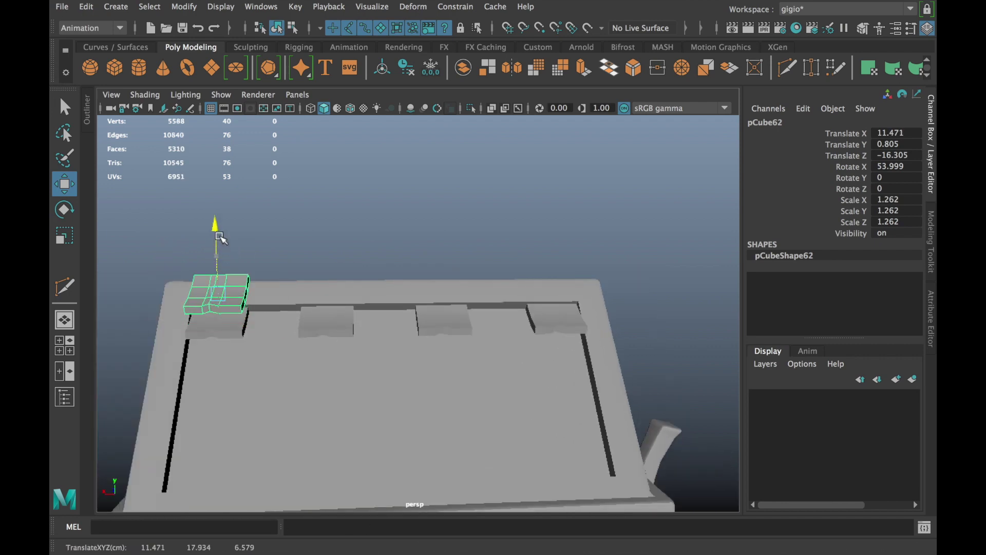
pyautogui.moveTo(269, 294)
pyautogui.keyDown('alt'); pyautogui.mouseDown()
pyautogui.moveTo(253, 336)
pyautogui.moveTo(286, 353)
pyautogui.moveTo(315, 159)
pyautogui.mouseUp(); pyautogui.keyUp('alt')
# - Scale a selected edge of end shingle pCube62 to fit the roof corner
pyautogui.moveTo(315, 159); pyautogui.dragTo(247, 370, button='right')
pyautogui.click(262, 366)
pyautogui.moveTo(247, 371)
pyautogui.keyDown('alt'); pyautogui.mouseDown()
pyautogui.moveTo(262, 366)
pyautogui.moveTo(235, 323)
pyautogui.moveTo(250, 290)
pyautogui.moveTo(323, 285)
pyautogui.moveTo(285, 260)
pyautogui.mouseUp(); pyautogui.keyUp('alt')
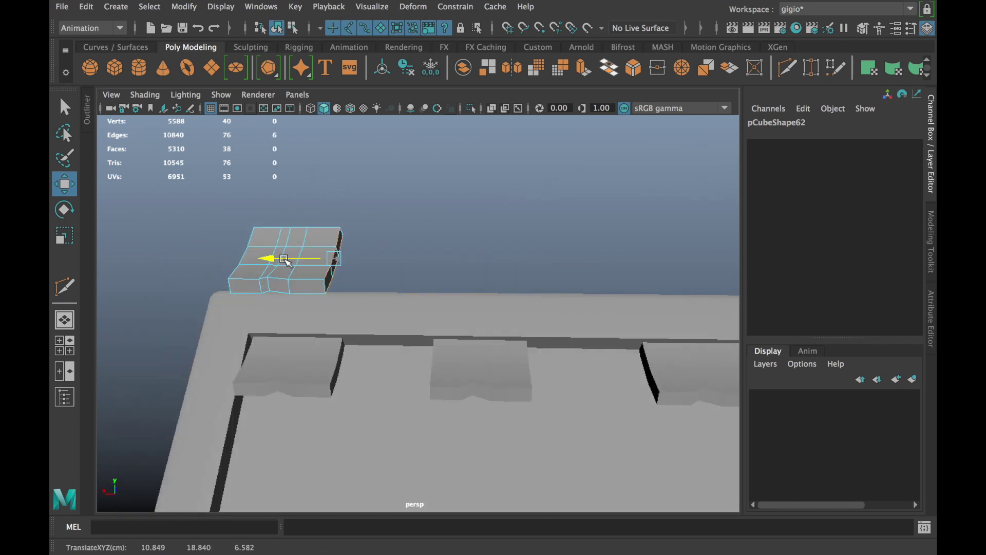
pyautogui.keyDown('alt'); pyautogui.moveTo(287, 296); pyautogui.dragTo(276, 297); pyautogui.keyUp('alt')
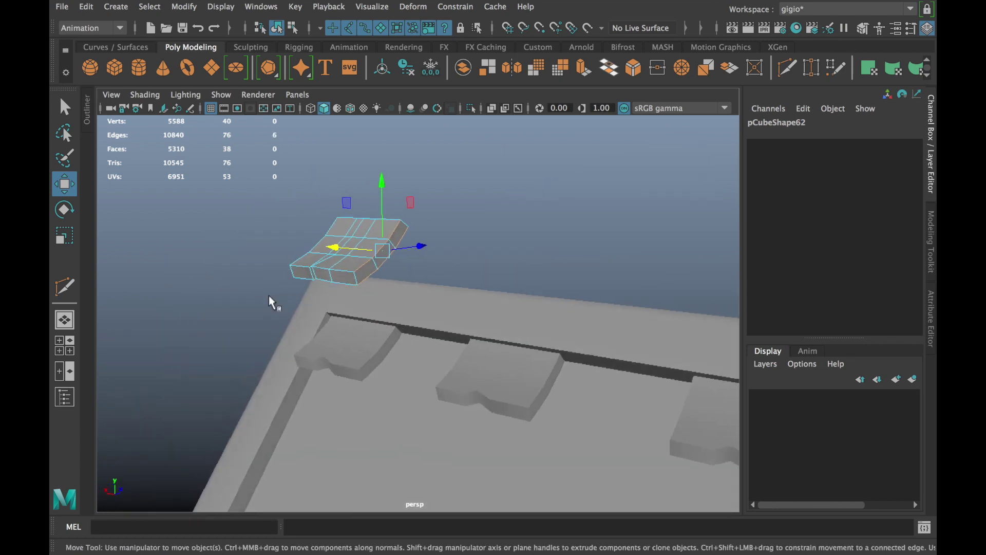
pyautogui.press('r')
pyautogui.moveTo(383, 251)
pyautogui.mouseDown()
pyautogui.moveTo(424, 244)
pyautogui.moveTo(381, 288)
pyautogui.moveTo(399, 190)
pyautogui.mouseUp()
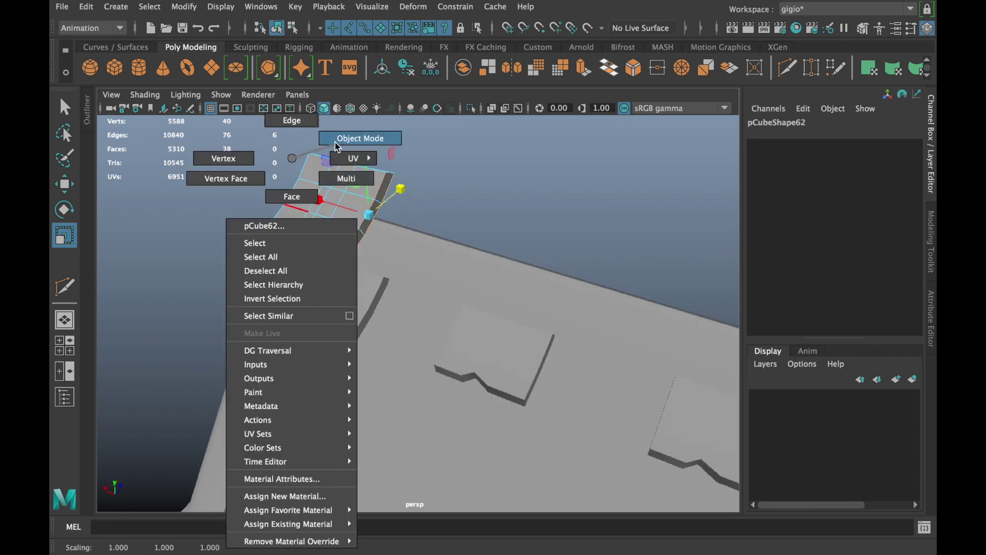
# - Lower pCube62 onto the roof ledge and slide a Ctrl+D copy into the gap
pyautogui.moveTo(339, 194); pyautogui.dragTo(359, 138, button='right')
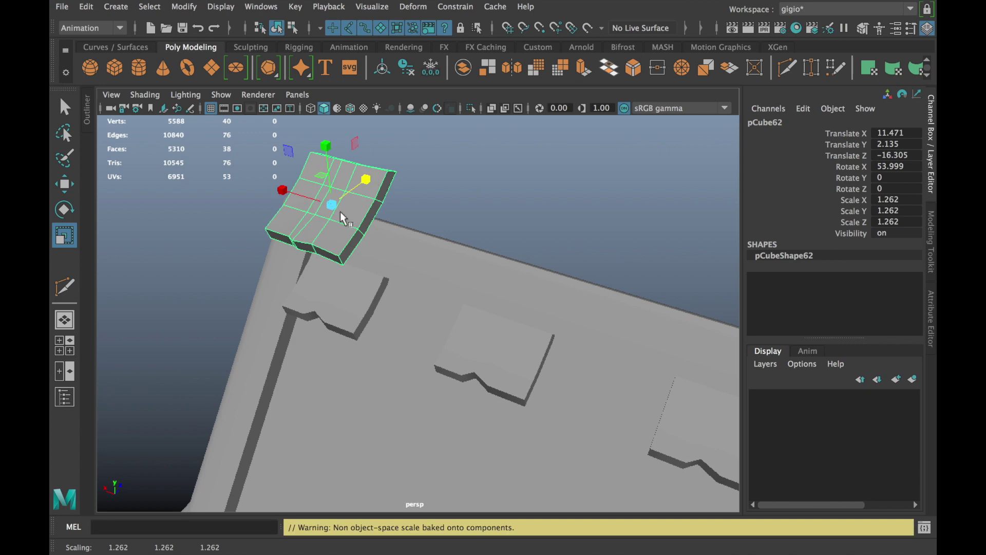
pyautogui.press('w')
pyautogui.moveTo(324, 150)
pyautogui.mouseDown()
pyautogui.moveTo(339, 294)
pyautogui.moveTo(377, 302)
pyautogui.moveTo(354, 310)
pyautogui.moveTo(349, 300)
pyautogui.mouseUp()
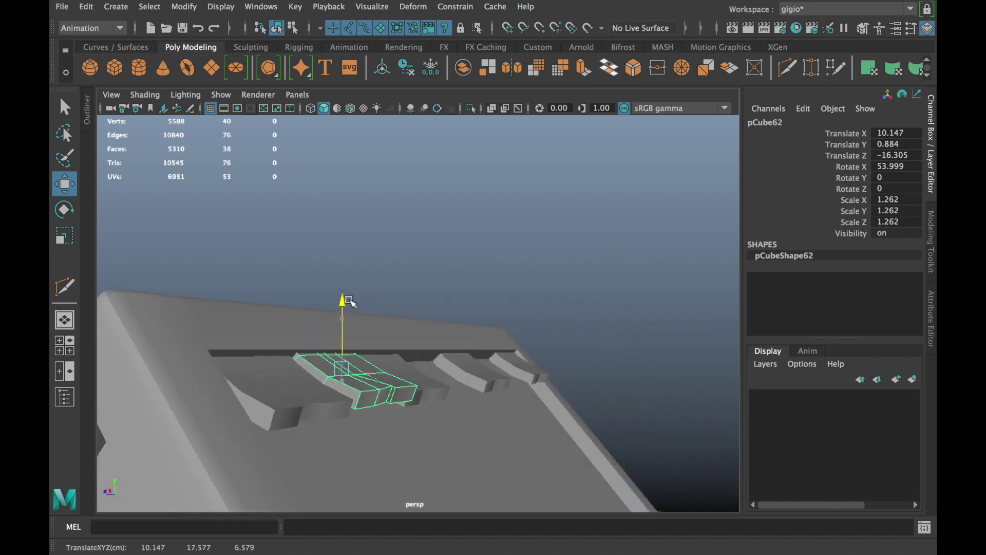
pyautogui.hotkey('ctrl', 'd')
pyautogui.moveTo(368, 370)
pyautogui.keyDown('alt'); pyautogui.mouseDown()
pyautogui.moveTo(297, 363)
pyautogui.moveTo(326, 346)
pyautogui.moveTo(483, 316)
pyautogui.moveTo(458, 359)
pyautogui.moveTo(477, 375)
pyautogui.mouseUp(); pyautogui.keyUp('alt')
# - Add another shingle copy, pCube64, and view the row from the side
pyautogui.hotkey('shift', 'd')
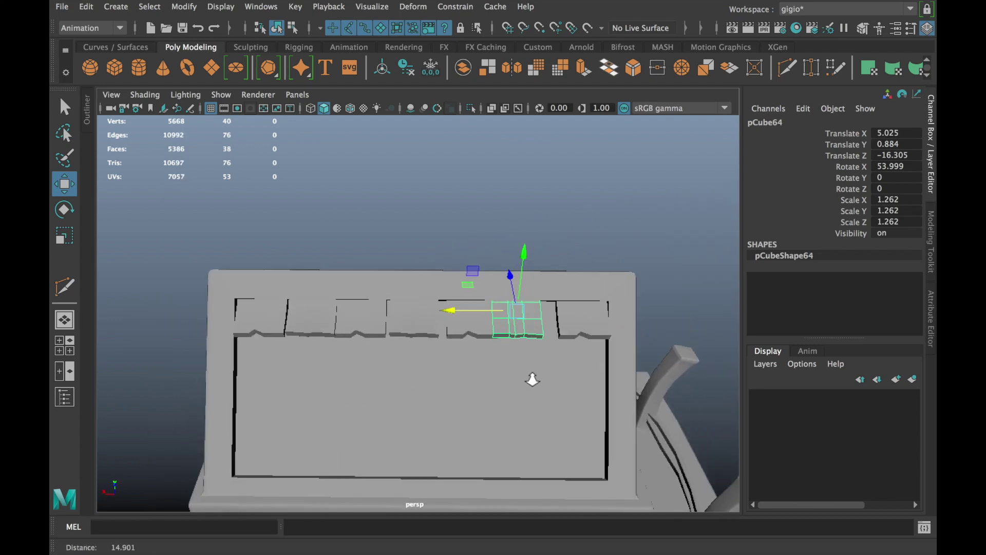
pyautogui.keyDown('alt'); pyautogui.moveTo(477, 375); pyautogui.dragTo(370, 440, button='right'); pyautogui.keyUp('alt')
pyautogui.moveTo(370, 440)
pyautogui.keyDown('alt'); pyautogui.mouseDown()
pyautogui.moveTo(433, 424)
pyautogui.moveTo(372, 352)
pyautogui.mouseUp(); pyautogui.keyUp('alt')
pyautogui.keyDown('alt'); pyautogui.moveTo(371, 353); pyautogui.dragTo(327, 242, button='middle'); pyautogui.keyUp('alt')
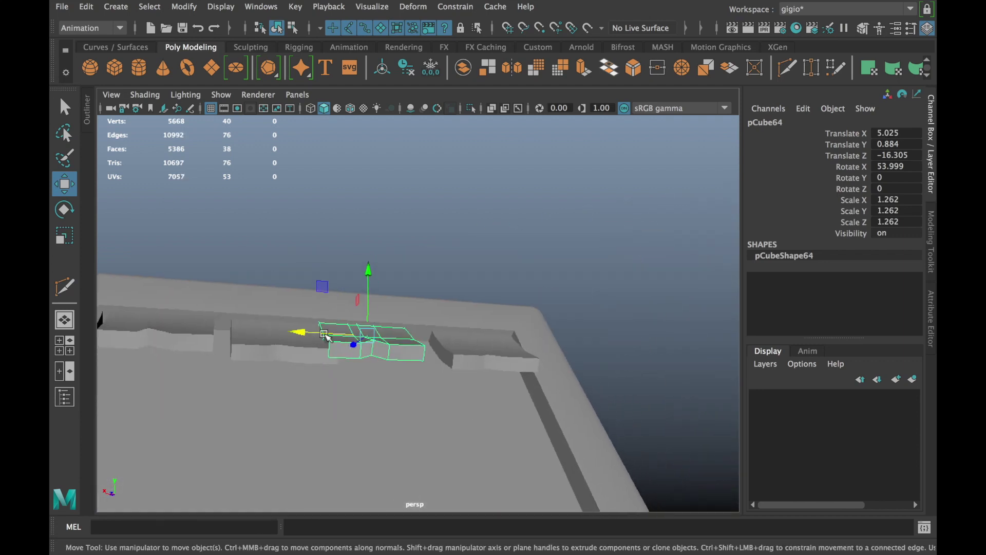
pyautogui.press('r')
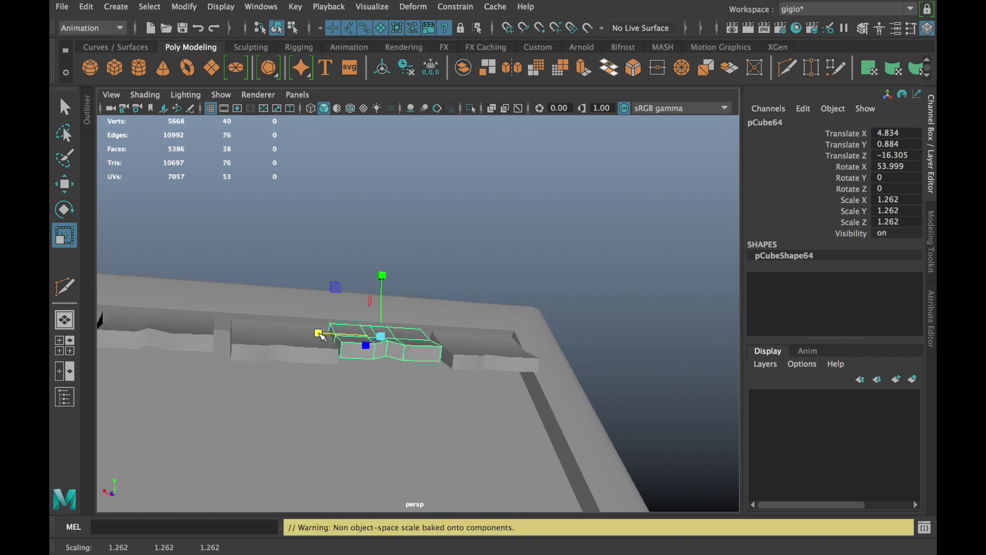
pyautogui.click(478, 338)
pyautogui.keyDown('alt'); pyautogui.moveTo(419, 346); pyautogui.dragTo(293, 409); pyautogui.keyUp('alt')
# - Enlarge shingle pCube63 to scale 1.374 to close the gap in the row
pyautogui.press('w')
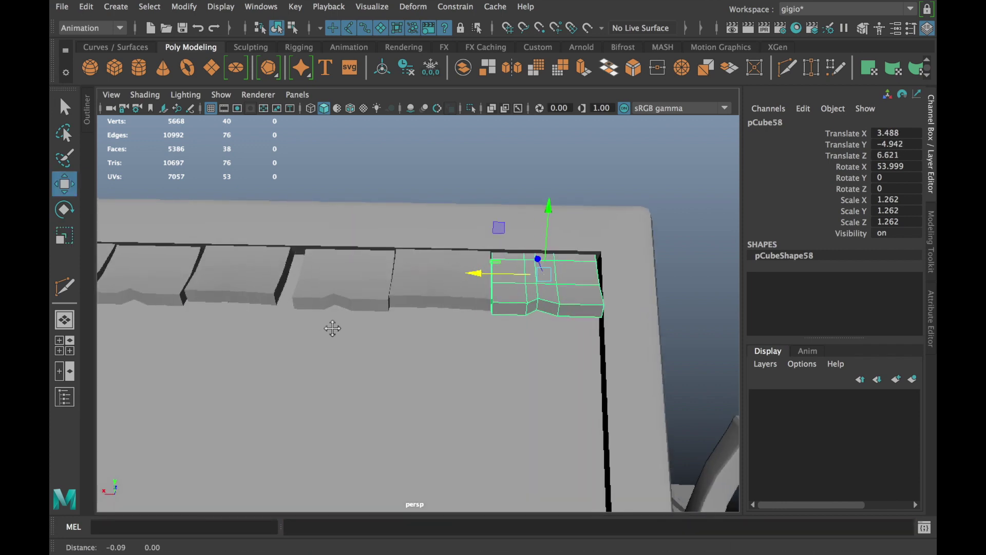
pyautogui.keyDown('alt'); pyautogui.moveTo(330, 326); pyautogui.dragTo(371, 305); pyautogui.keyUp('alt')
pyautogui.click(370, 305)
pyautogui.click(275, 294)
pyautogui.press('r')
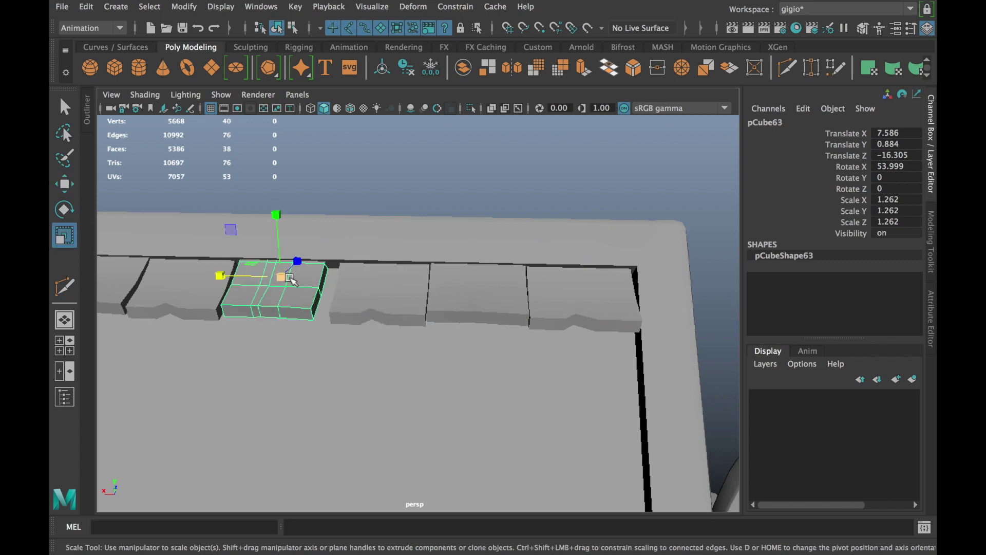
pyautogui.moveTo(276, 286)
pyautogui.mouseDown()
pyautogui.moveTo(296, 285)
pyautogui.moveTo(247, 282)
pyautogui.moveTo(308, 341)
pyautogui.moveTo(411, 364)
pyautogui.moveTo(198, 293)
pyautogui.moveTo(374, 302)
pyautogui.moveTo(315, 221)
pyautogui.mouseUp()
pyautogui.press('w')
# - Stretch the corner shingle's edge sideways to fill the end of the row
pyautogui.click(314, 221)
pyautogui.moveTo(314, 220); pyautogui.dragTo(315, 177, button='right')
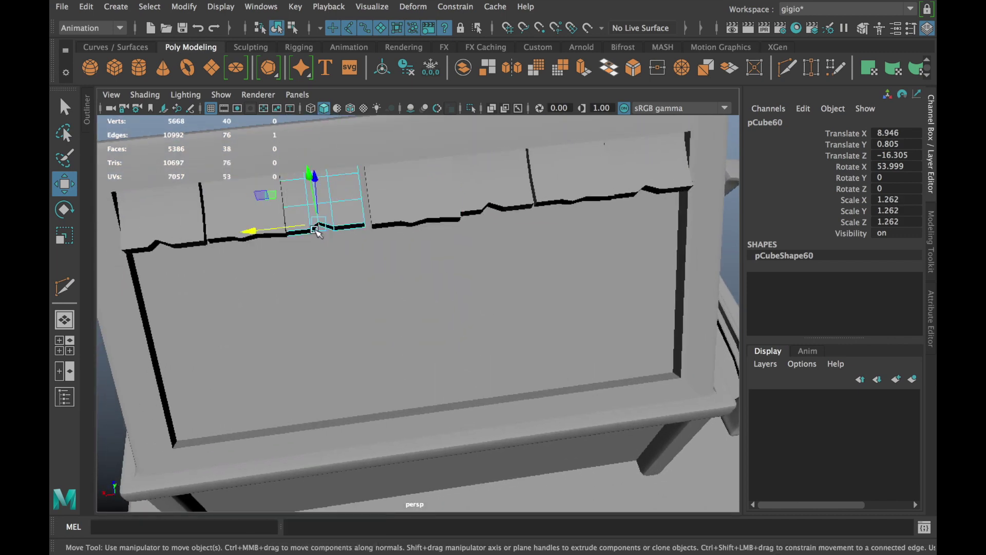
pyautogui.click(280, 221)
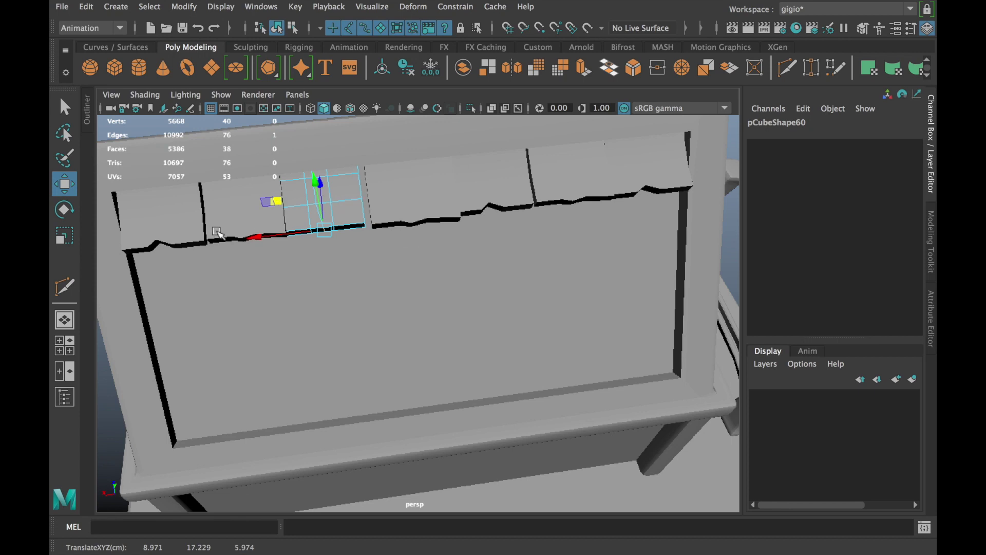
pyautogui.click(154, 205)
pyautogui.moveTo(154, 205); pyautogui.dragTo(150, 264, button='right')
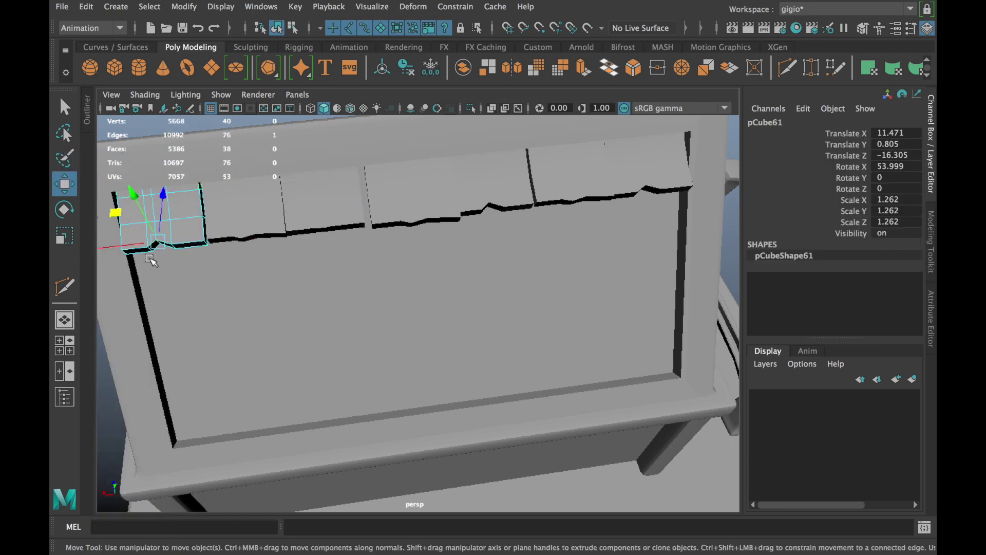
pyautogui.click(164, 246)
pyautogui.scroll(3, 177, 237)
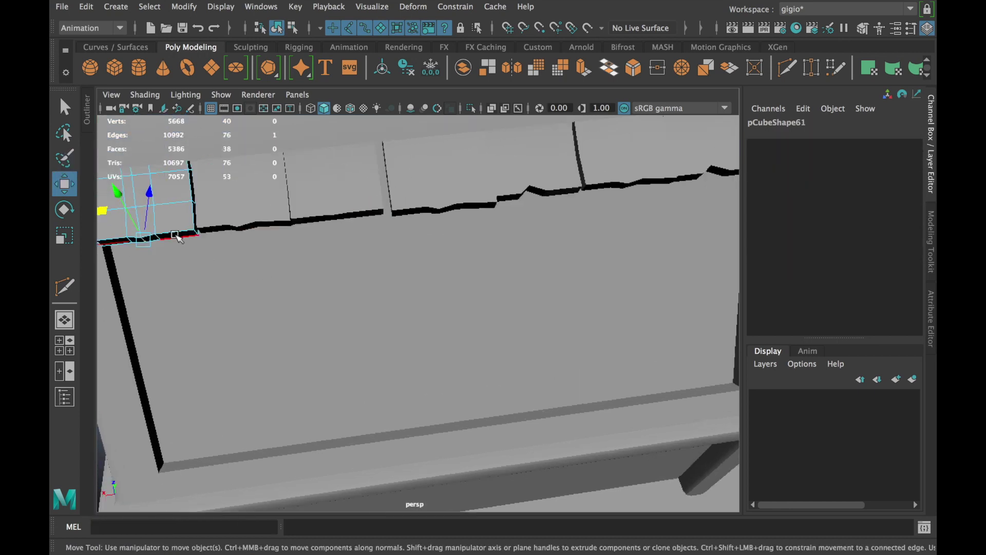
pyautogui.moveTo(117, 212); pyautogui.dragTo(129, 217)
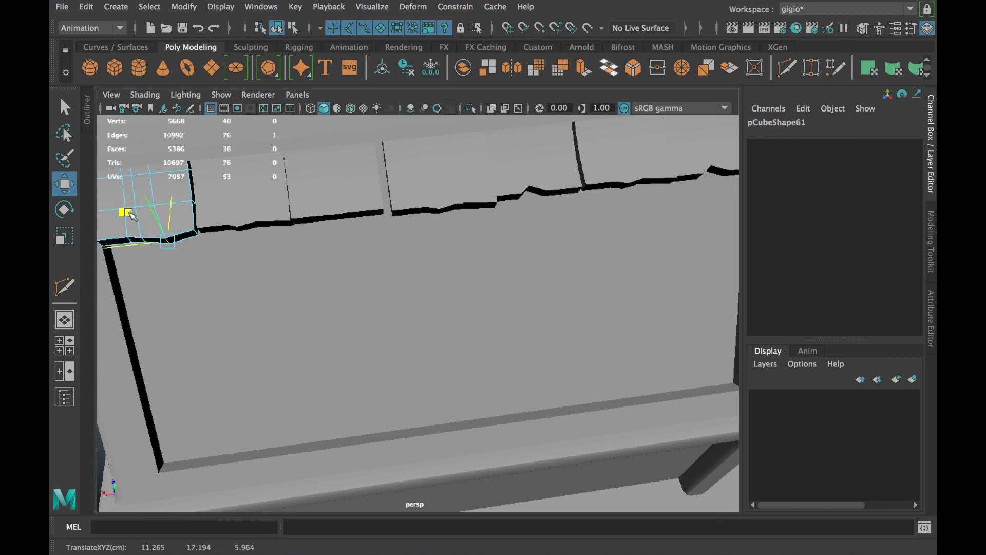
# - Move the next shingle tile up the roof into the top row
pyautogui.click(329, 220)
pyautogui.moveTo(294, 148); pyautogui.dragTo(295, 129, button='right')
pyautogui.click(321, 225)
pyautogui.click(381, 210)
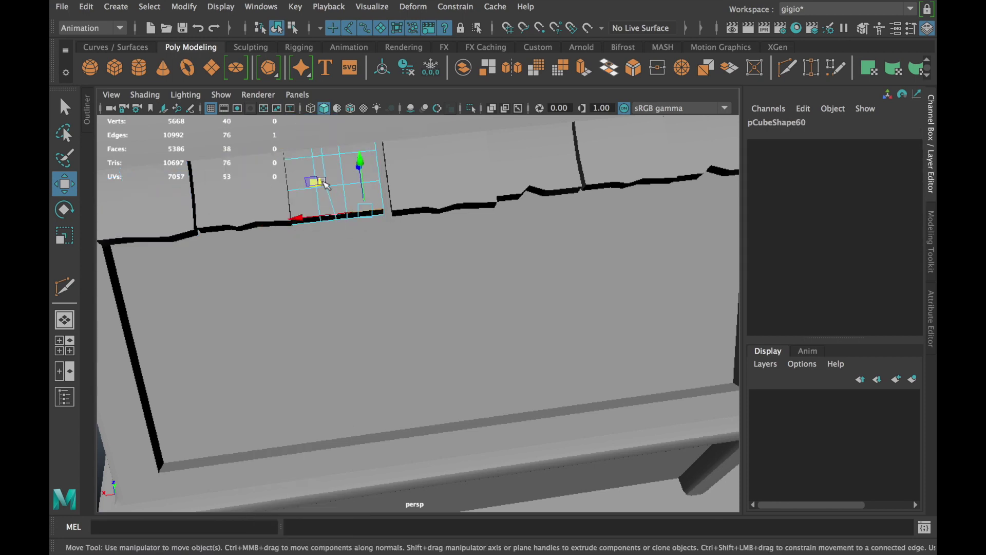
pyautogui.moveTo(313, 221)
pyautogui.keyDown('alt'); pyautogui.mouseDown()
pyautogui.moveTo(229, 255)
pyautogui.moveTo(361, 182)
pyautogui.mouseUp(); pyautogui.keyUp('alt')
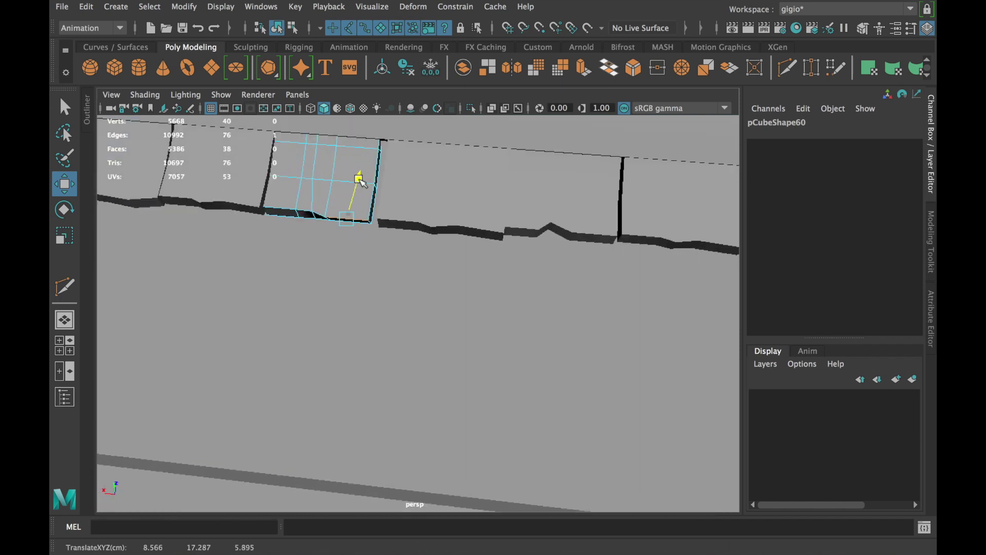
# - Rotate pCube59 to Rotate Y 5.899 and nudge it to Translate X 6.16, Z 6.572
pyautogui.press('e')
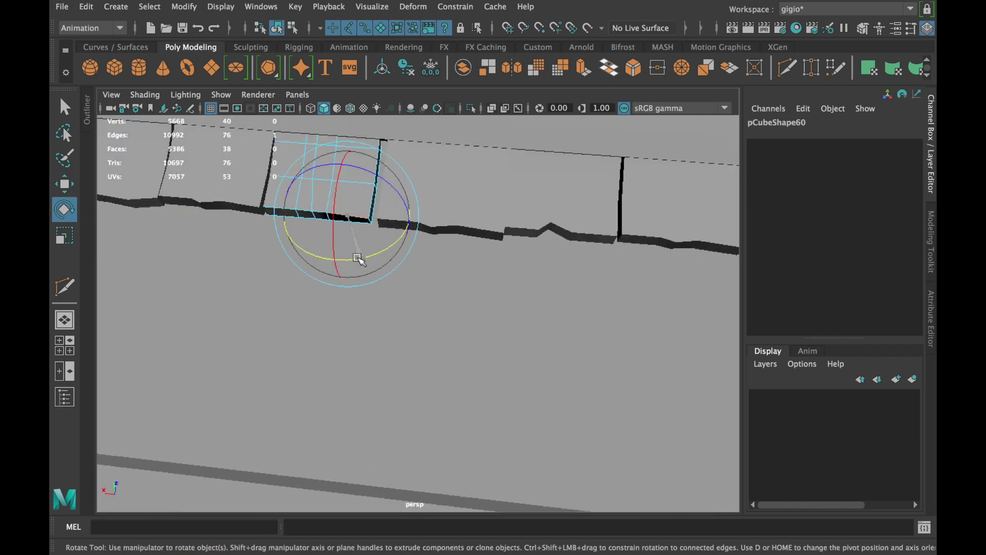
pyautogui.click(538, 181)
pyautogui.keyDown('alt'); pyautogui.moveTo(539, 181); pyautogui.dragTo(492, 227); pyautogui.keyUp('alt')
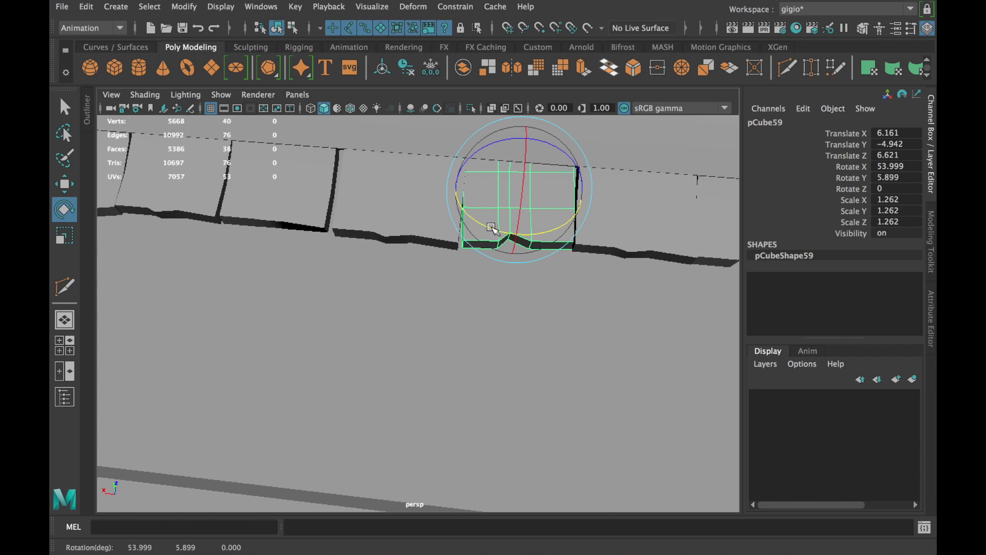
pyautogui.press('w')
pyautogui.moveTo(473, 160); pyautogui.dragTo(475, 163)
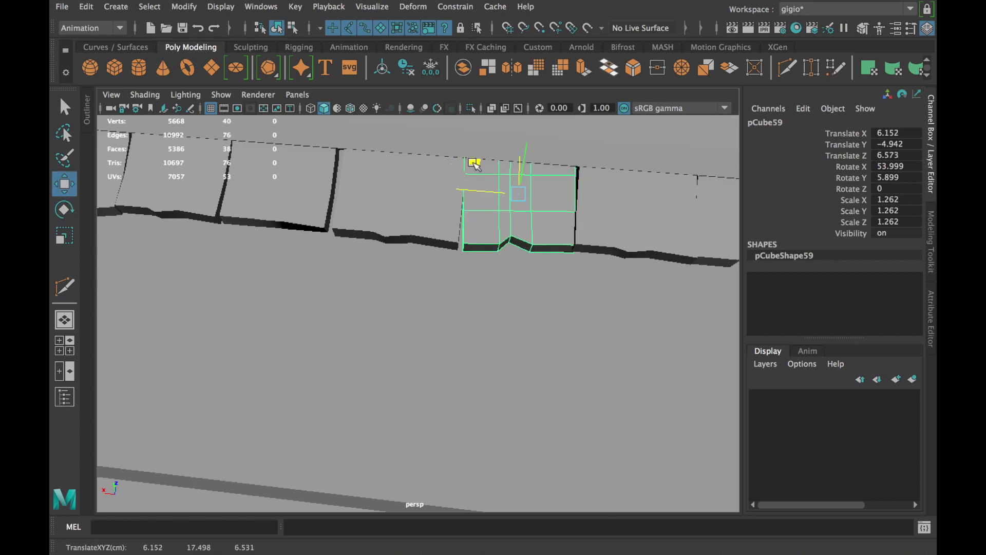
pyautogui.scroll(-3, 532, 218)
pyautogui.scroll(-3, 532, 218)
pyautogui.moveTo(529, 216); pyautogui.dragTo(576, 278, button='right')
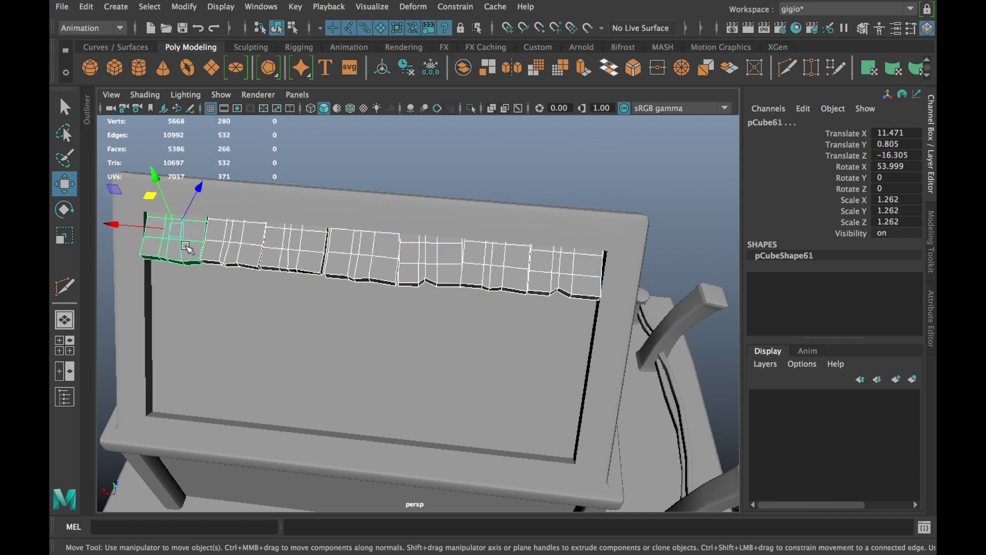
# - Group the selected top-row shingle tiles with Ctrl+G
pyautogui.hotkey('ctrl', 'g')
pyautogui.scroll(-3, 224, 259)
pyautogui.moveTo(403, 350)
pyautogui.keyDown('alt'); pyautogui.mouseDown()
pyautogui.moveTo(249, 304)
pyautogui.moveTo(430, 359)
pyautogui.moveTo(479, 352)
pyautogui.mouseUp(); pyautogui.keyUp('alt')
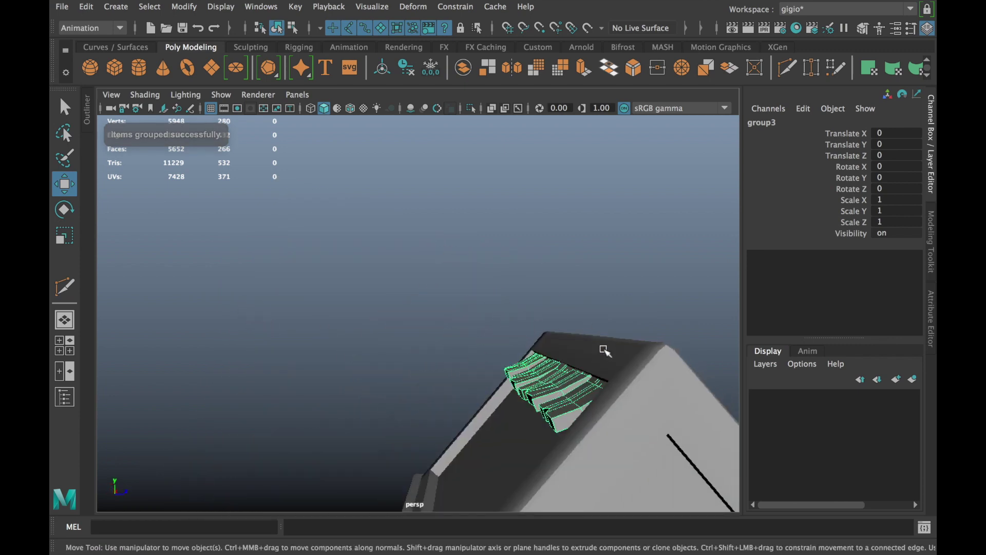
pyautogui.moveTo(551, 385)
pyautogui.keyDown('alt'); pyautogui.mouseDown()
pyautogui.moveTo(568, 399)
pyautogui.moveTo(449, 388)
pyautogui.moveTo(457, 424)
pyautogui.mouseUp(); pyautogui.keyUp('alt')
pyautogui.press('e')
pyautogui.press('w')
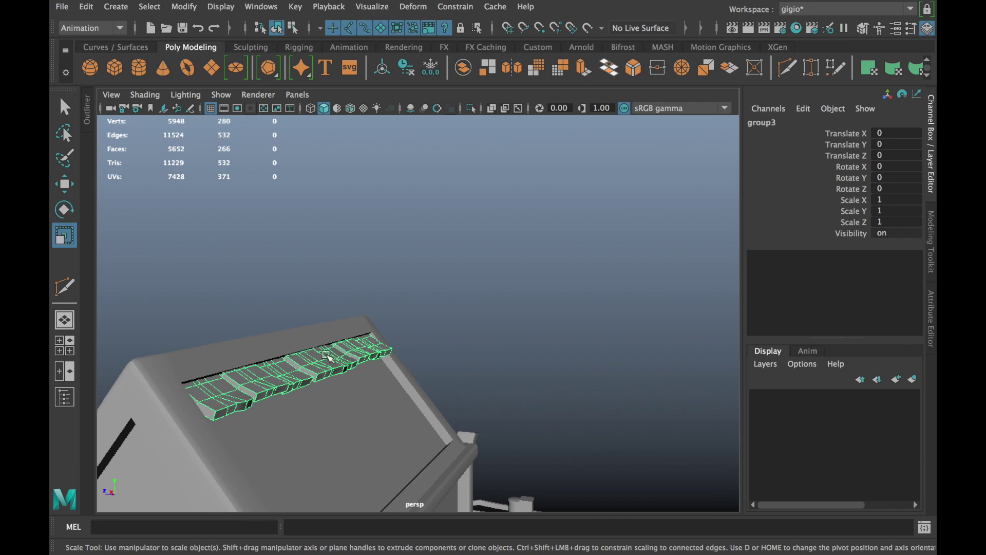
pyautogui.click(330, 261)
# - Check the new shingle group in the Outliner, then select group1 and group2
pyautogui.click(89, 122)
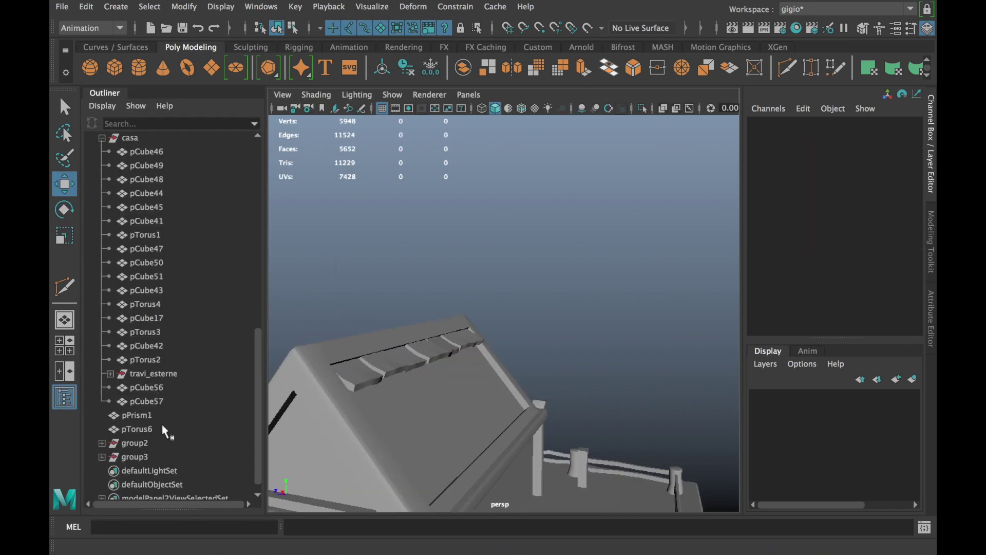
pyautogui.click(135, 443)
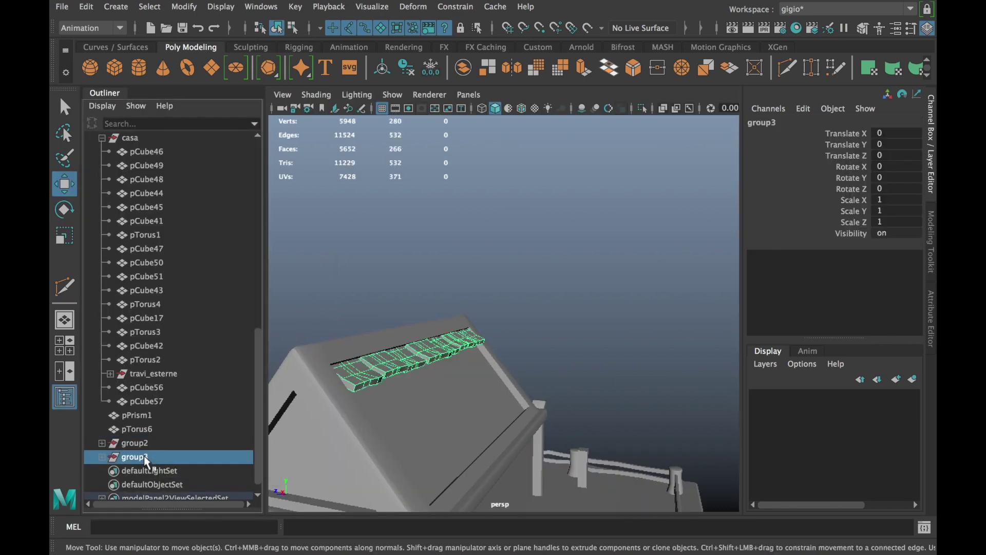
pyautogui.click(346, 243)
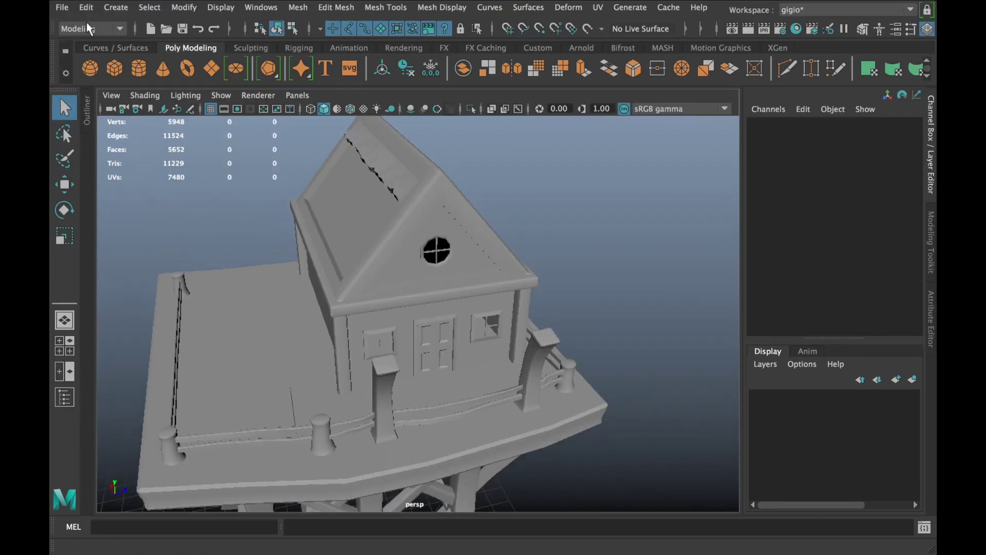
pyautogui.keyDown('alt'); pyautogui.moveTo(278, 339); pyautogui.dragTo(287, 297); pyautogui.keyUp('alt')
pyautogui.scroll(5, 286, 297)
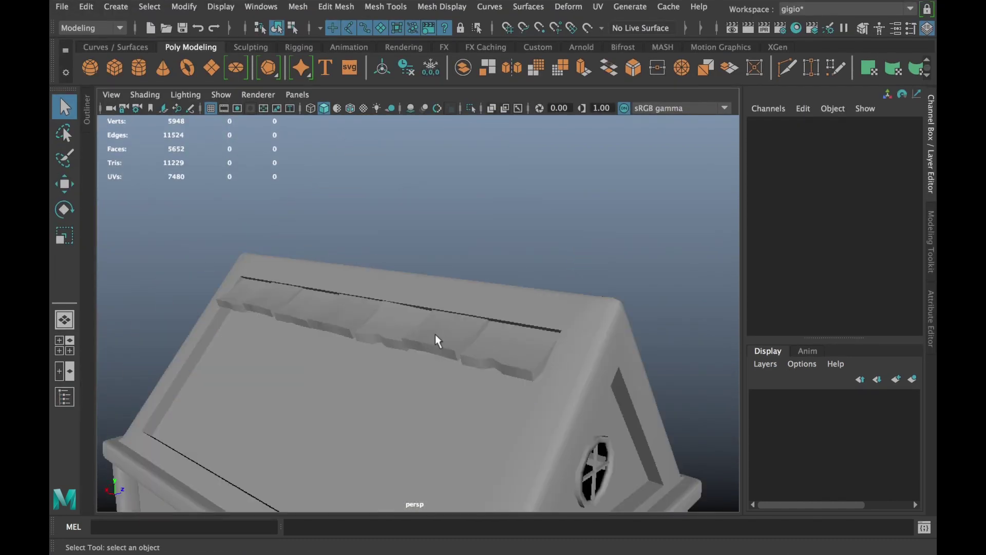
pyautogui.click(86, 110)
pyautogui.click(143, 388)
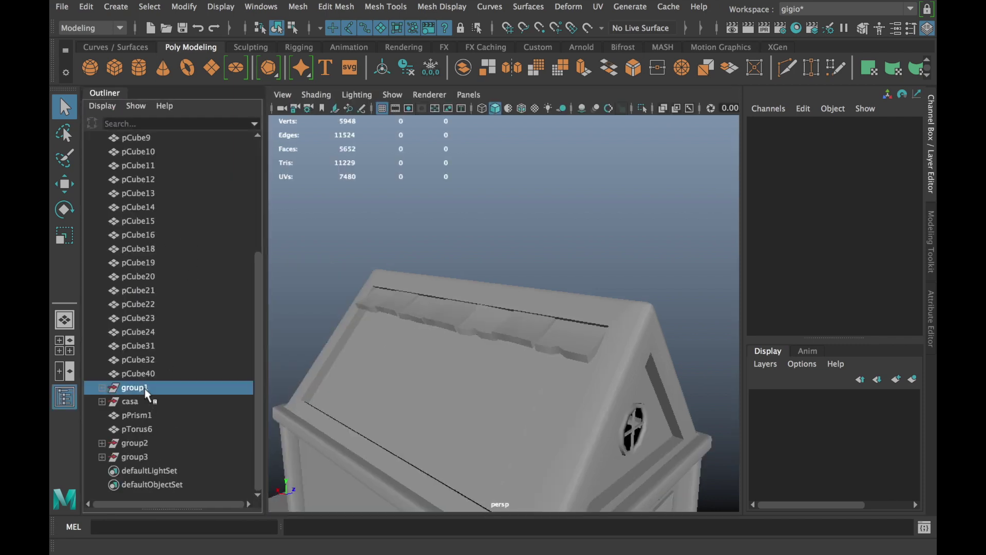
pyautogui.click(140, 444)
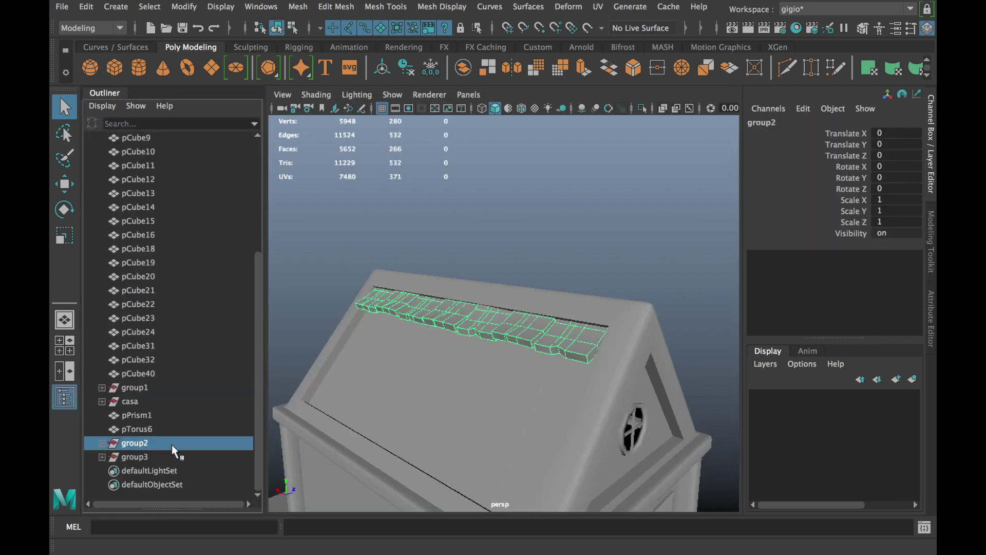
# - Duplicate the shingle group, then undo the duplicate
pyautogui.hotkey('ctrl', 'd')
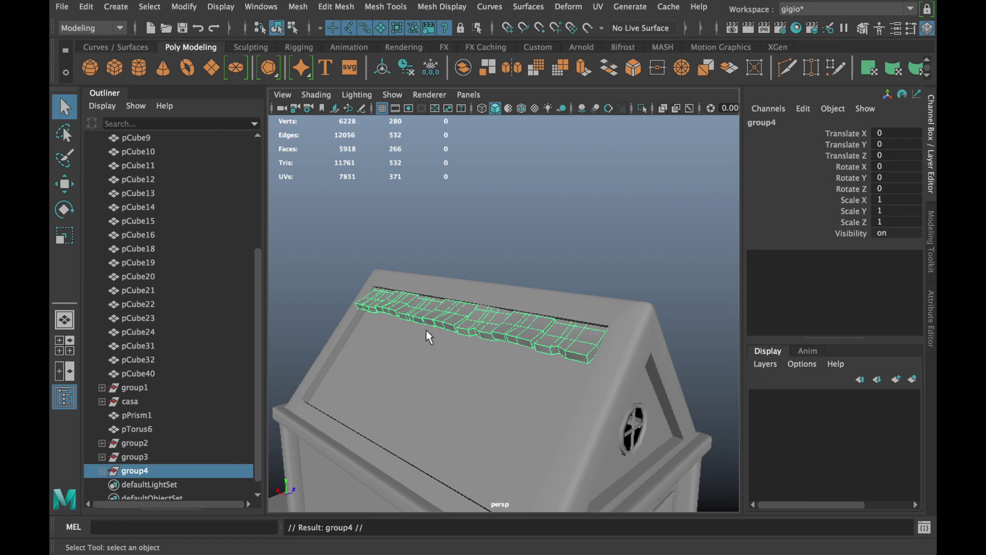
pyautogui.press('w')
pyautogui.press('a')
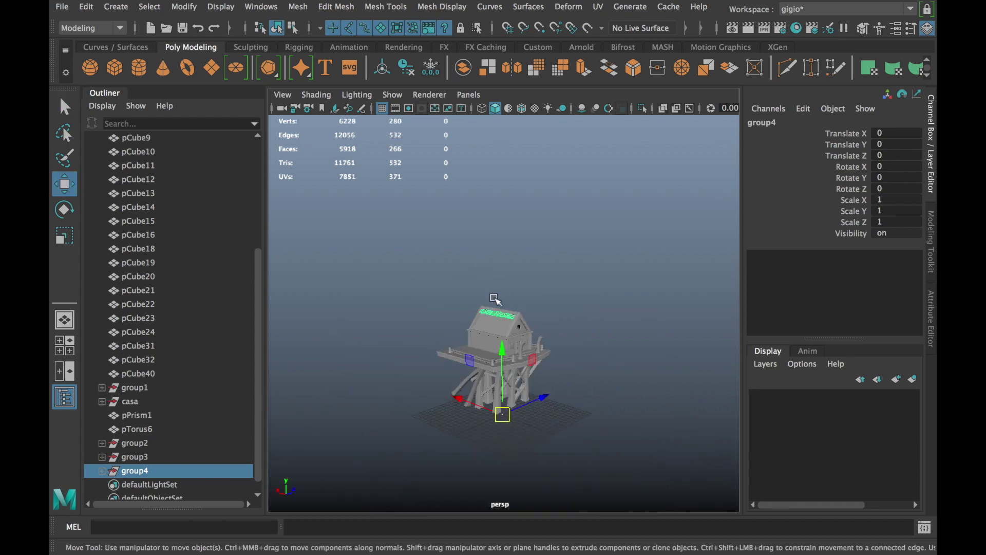
pyautogui.hotkey('ctrl', 'z')
pyautogui.hotkey('ctrl', 'z')
pyautogui.press('f')
# - Frame shingle group3 and lower it to Translate Y -0.57 on the roof
pyautogui.click(144, 442)
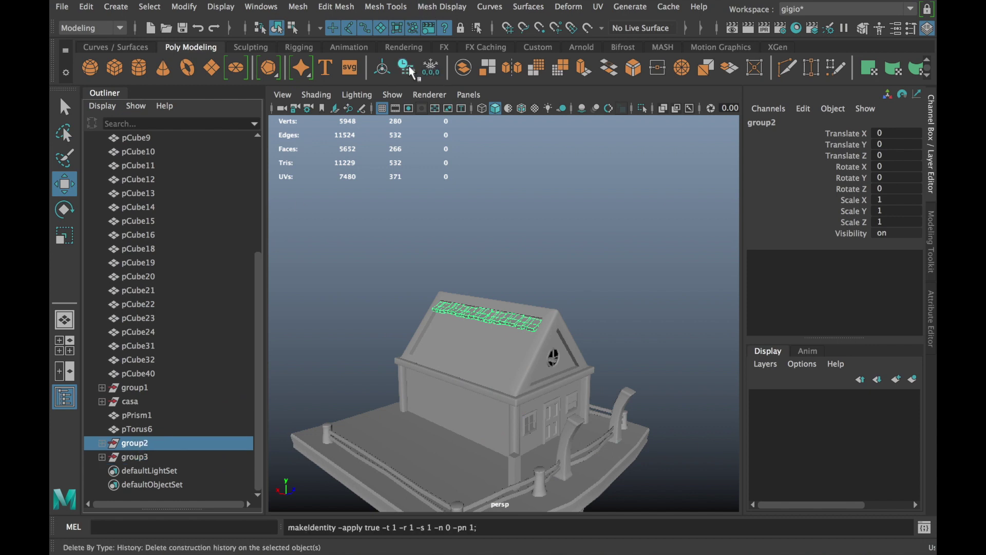
pyautogui.click(143, 457)
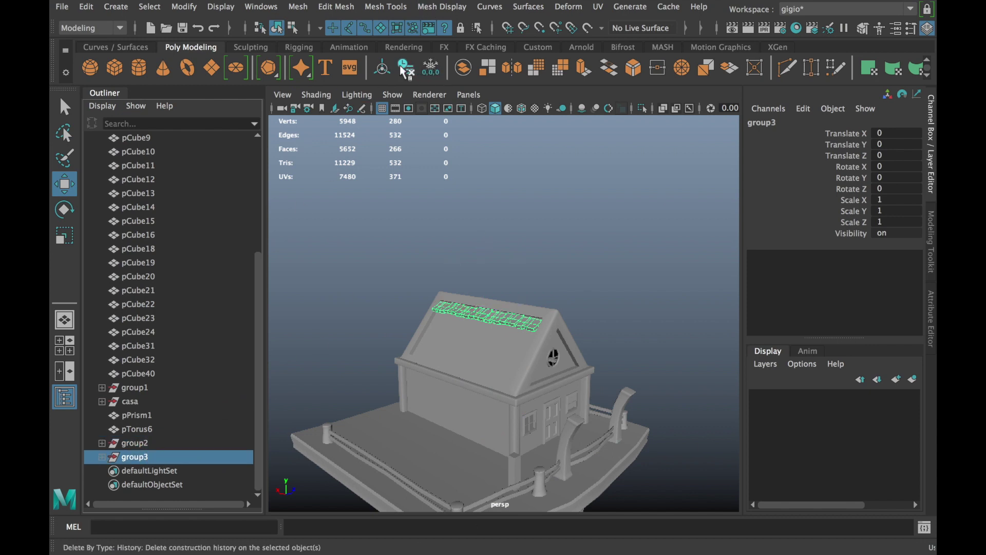
pyautogui.press('f')
pyautogui.keyDown('alt'); pyautogui.moveTo(462, 308); pyautogui.dragTo(493, 308); pyautogui.keyUp('alt')
pyautogui.scroll(-3, 462, 309)
# - Slide shingle row group3 down the roof slope
pyautogui.moveTo(456, 251); pyautogui.dragTo(384, 331)
pyautogui.click(96, 100)
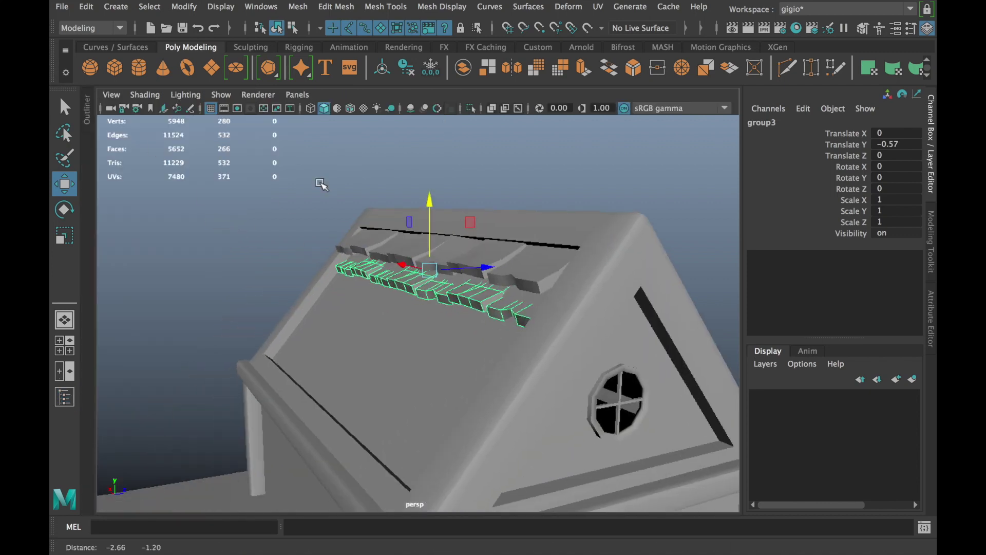
pyautogui.keyDown('alt'); pyautogui.moveTo(359, 247); pyautogui.dragTo(378, 242); pyautogui.keyUp('alt')
pyautogui.moveTo(460, 248); pyautogui.dragTo(406, 265)
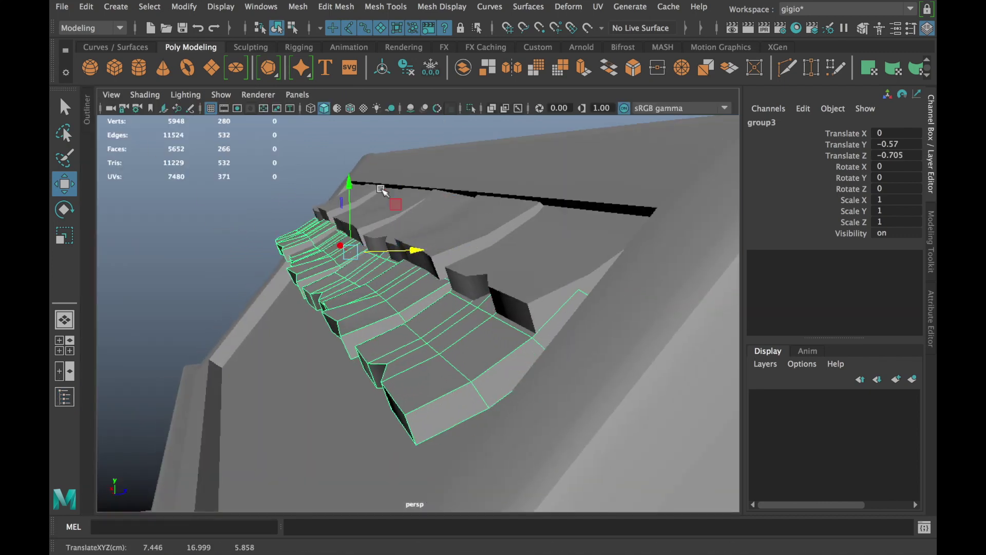
pyautogui.moveTo(347, 198); pyautogui.dragTo(348, 206)
pyautogui.moveTo(408, 268)
pyautogui.mouseDown()
pyautogui.moveTo(408, 280)
pyautogui.moveTo(617, 275)
pyautogui.moveTo(488, 312)
pyautogui.moveTo(510, 308)
pyautogui.mouseUp()
# - Tilt the shingle row to follow the roof pitch and raise it slightly
pyautogui.moveTo(311, 306)
pyautogui.keyDown('alt'); pyautogui.mouseDown()
pyautogui.moveTo(304, 275)
pyautogui.moveTo(235, 308)
pyautogui.moveTo(405, 279)
pyautogui.moveTo(375, 288)
pyautogui.mouseUp(); pyautogui.keyUp('alt')
pyautogui.press('e')
pyautogui.moveTo(457, 301)
pyautogui.mouseDown()
pyautogui.moveTo(672, 215)
pyautogui.moveTo(440, 273)
pyautogui.moveTo(450, 267)
pyautogui.moveTo(450, 275)
pyautogui.moveTo(502, 257)
pyautogui.moveTo(488, 273)
pyautogui.moveTo(236, 367)
pyautogui.moveTo(341, 337)
pyautogui.moveTo(292, 282)
pyautogui.moveTo(341, 282)
pyautogui.moveTo(355, 268)
pyautogui.moveTo(463, 275)
pyautogui.mouseUp()
pyautogui.hotkey('ctrl', 'z')
pyautogui.keyDown('alt'); pyautogui.moveTo(296, 292); pyautogui.dragTo(452, 287); pyautogui.keyUp('alt')
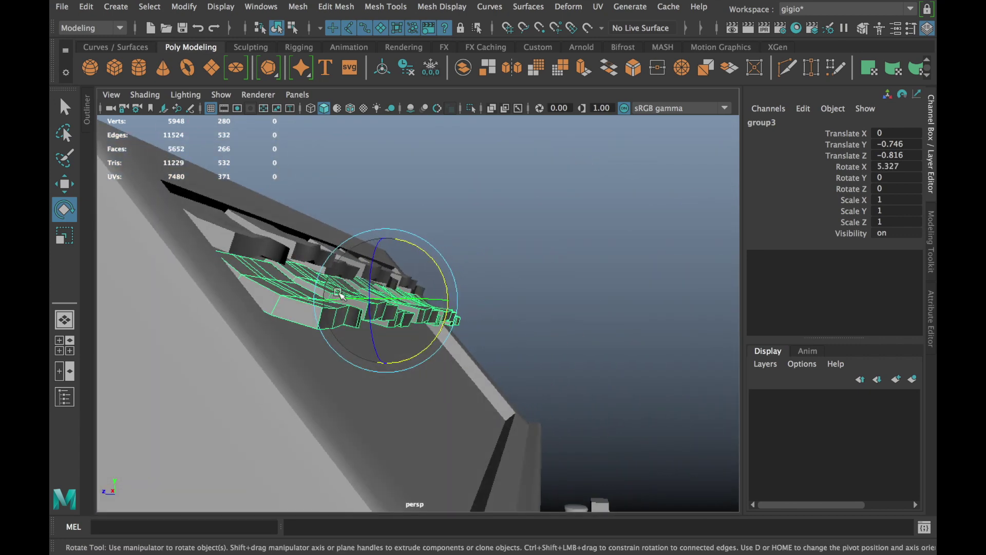
pyautogui.press('w')
pyautogui.moveTo(452, 288); pyautogui.dragTo(452, 280, button='middle')
# - Lower the shingle row further to form a lower overlapping course
pyautogui.moveTo(451, 280)
pyautogui.keyDown('alt'); pyautogui.mouseDown()
pyautogui.moveTo(467, 275)
pyautogui.moveTo(432, 300)
pyautogui.mouseUp(); pyautogui.keyUp('alt')
pyautogui.moveTo(370, 242)
pyautogui.mouseDown()
pyautogui.moveTo(378, 282)
pyautogui.moveTo(364, 298)
pyautogui.mouseUp()
pyautogui.moveTo(436, 231)
pyautogui.mouseDown()
pyautogui.moveTo(434, 257)
pyautogui.moveTo(326, 311)
pyautogui.moveTo(518, 383)
pyautogui.moveTo(579, 318)
pyautogui.moveTo(349, 340)
pyautogui.mouseUp()
pyautogui.click(337, 322)
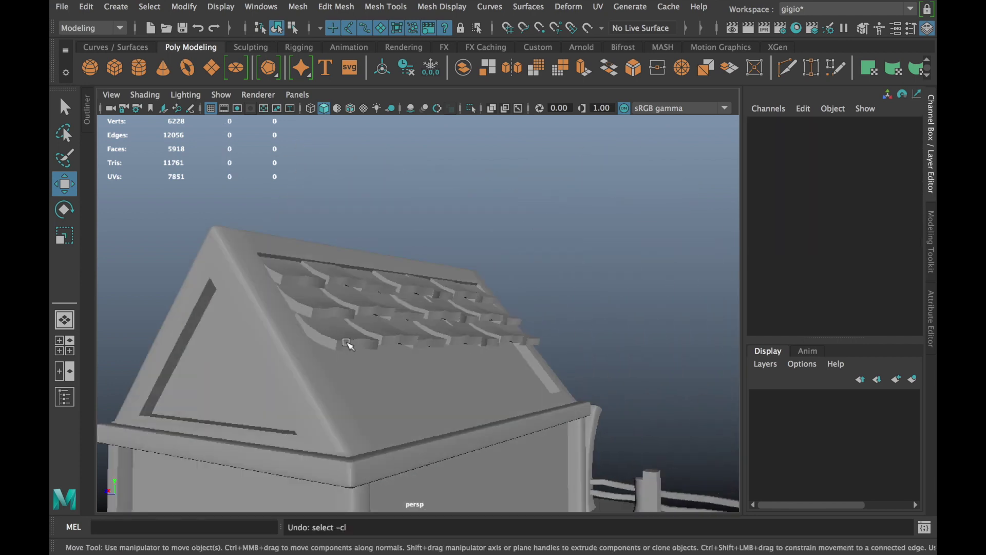
pyautogui.click(347, 344)
# - Slide the copied shingle row further down the roof slope
pyautogui.moveTo(444, 264)
pyautogui.keyDown('alt'); pyautogui.mouseDown()
pyautogui.moveTo(414, 402)
pyautogui.moveTo(434, 311)
pyautogui.mouseUp(); pyautogui.keyUp('alt')
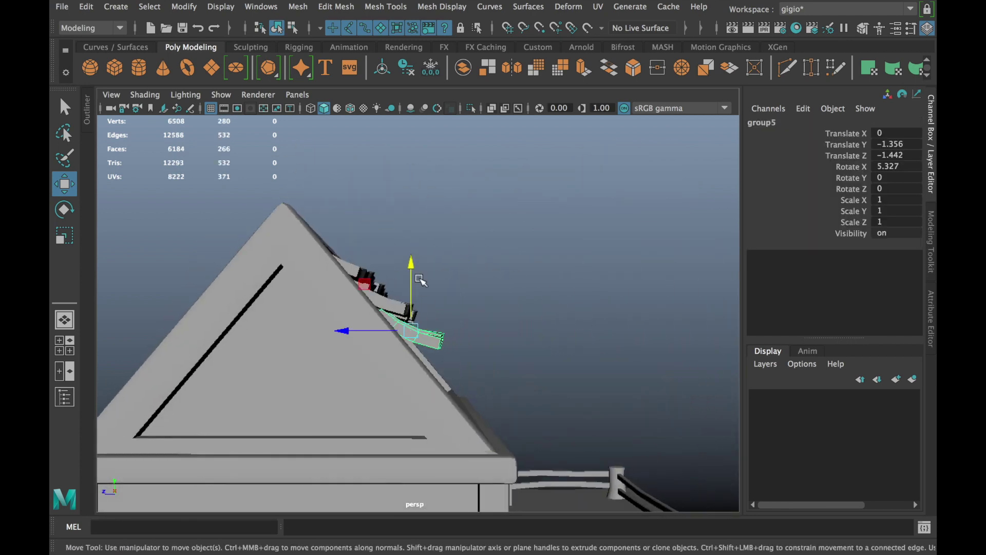
pyautogui.moveTo(367, 356)
pyautogui.mouseDown()
pyautogui.moveTo(161, 342)
pyautogui.moveTo(172, 344)
pyautogui.mouseUp()
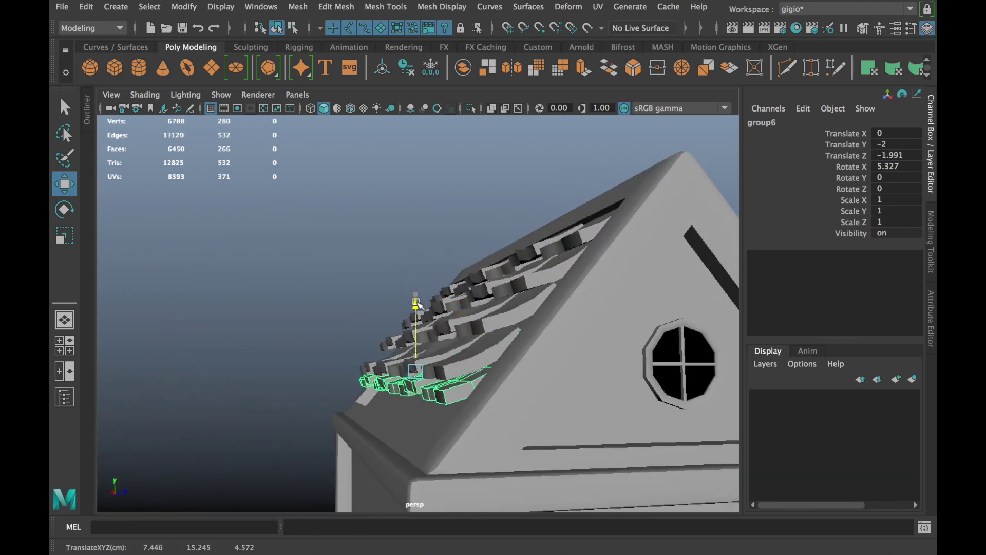
pyautogui.moveTo(485, 397)
pyautogui.keyDown('alt'); pyautogui.mouseDown()
pyautogui.moveTo(411, 355)
pyautogui.moveTo(452, 403)
pyautogui.moveTo(391, 360)
pyautogui.moveTo(374, 334)
pyautogui.moveTo(568, 424)
pyautogui.moveTo(653, 381)
pyautogui.mouseUp(); pyautogui.keyUp('alt')
pyautogui.click(381, 317)
pyautogui.hotkey('ctrl', 'z')
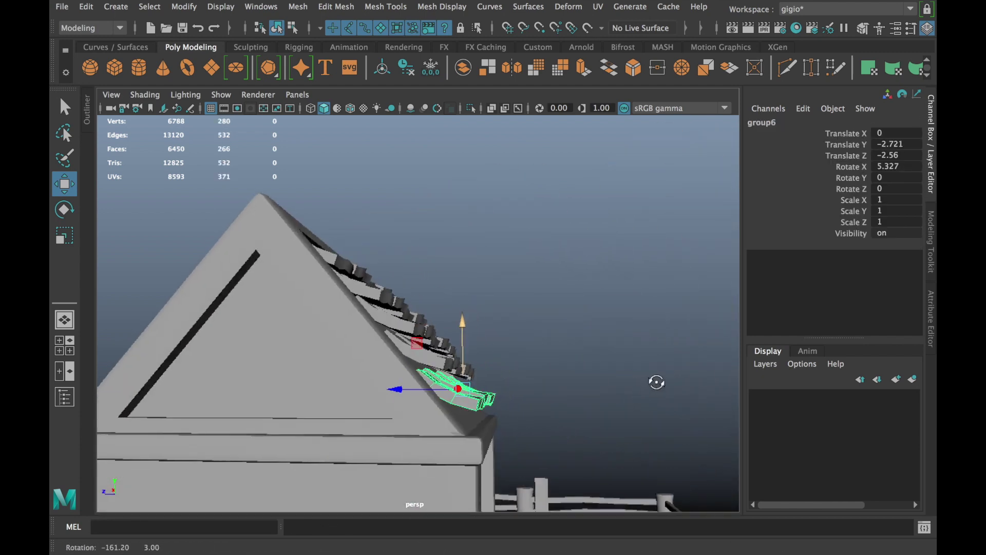
# - Tilt the lowest shingle row steeper and move it down to the eave
pyautogui.moveTo(499, 337); pyautogui.dragTo(493, 328)
pyautogui.keyDown('alt'); pyautogui.moveTo(493, 329); pyautogui.dragTo(440, 392); pyautogui.keyUp('alt')
pyautogui.press('w')
pyautogui.moveTo(475, 323)
pyautogui.mouseDown()
pyautogui.moveTo(478, 308)
pyautogui.moveTo(262, 364)
pyautogui.moveTo(256, 358)
pyautogui.mouseUp()
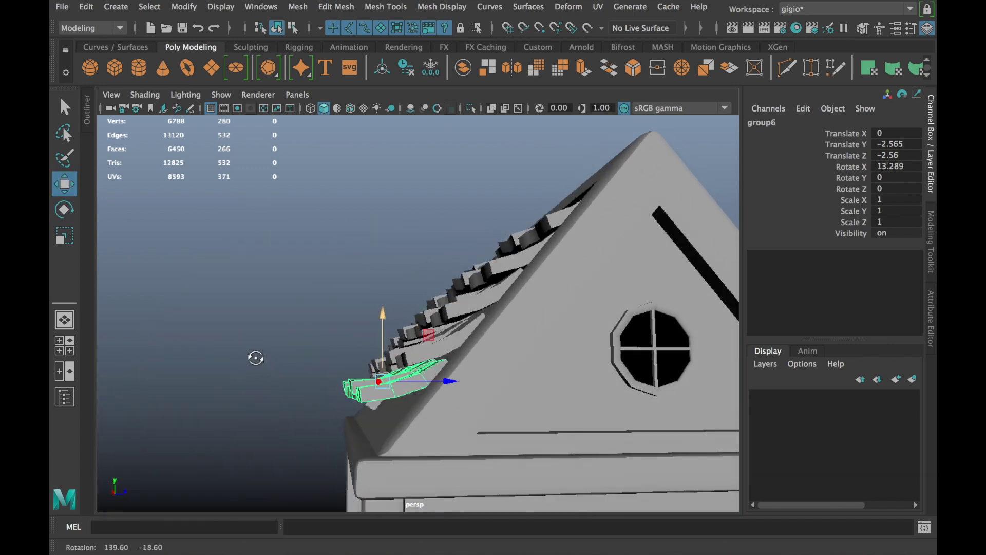
pyautogui.moveTo(389, 312)
pyautogui.mouseDown()
pyautogui.moveTo(394, 423)
pyautogui.moveTo(359, 411)
pyautogui.mouseUp()
pyautogui.scroll(-10, 308, 359)
pyautogui.click(242, 335)
# - Show wireframe on the shaded roof and try shifting tile pCube60, then undo it
pyautogui.keyDown('alt'); pyautogui.moveTo(242, 334); pyautogui.dragTo(471, 353); pyautogui.keyUp('alt')
pyautogui.scroll(10, 394, 385)
pyautogui.keyDown('alt'); pyautogui.moveTo(394, 385); pyautogui.dragTo(385, 396); pyautogui.keyUp('alt')
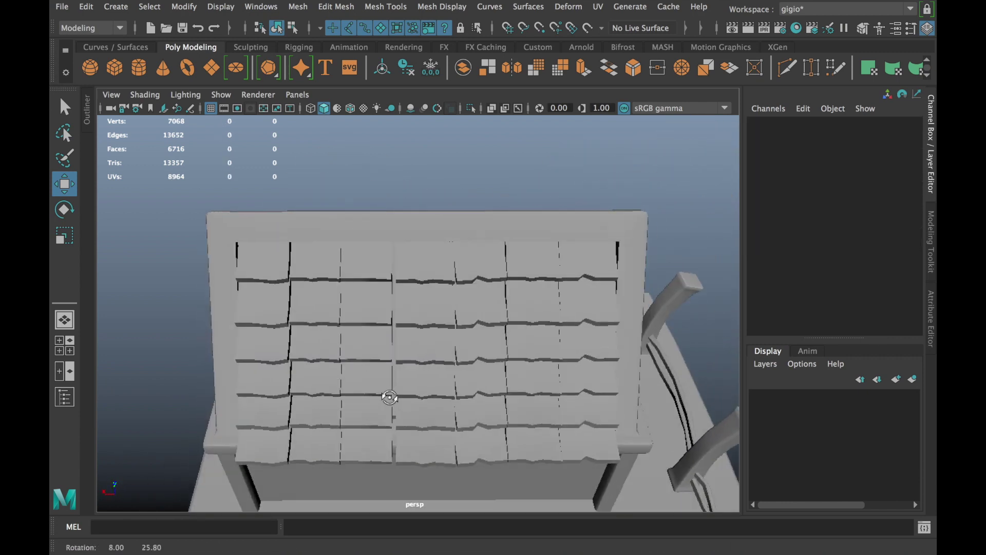
pyautogui.click(347, 107)
pyautogui.moveTo(334, 297)
pyautogui.keyDown('alt'); pyautogui.mouseDown()
pyautogui.moveTo(434, 322)
pyautogui.moveTo(438, 289)
pyautogui.moveTo(439, 312)
pyautogui.mouseUp(); pyautogui.keyUp('alt')
pyautogui.click(374, 304)
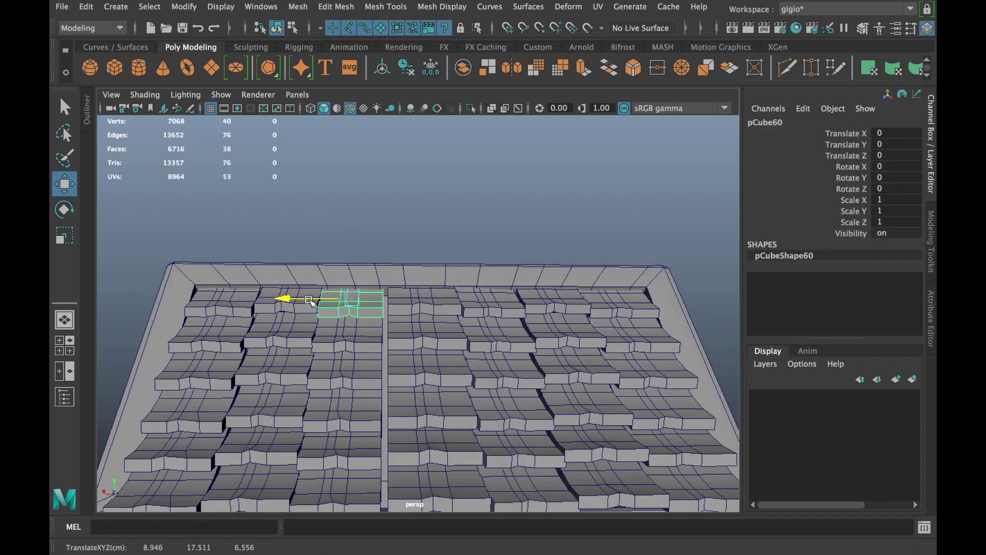
pyautogui.moveTo(293, 301); pyautogui.dragTo(310, 322)
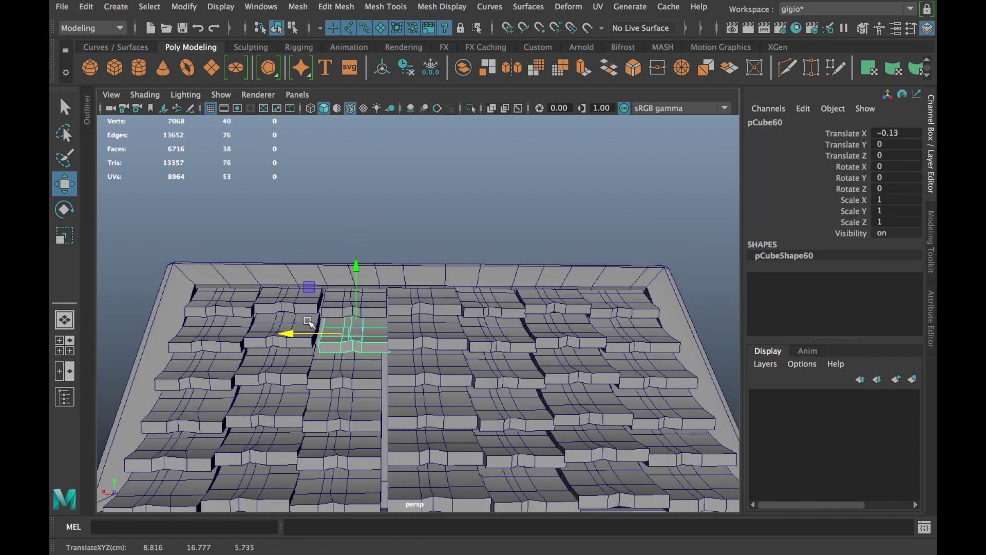
pyautogui.hotkey('ctrl', 'z')
pyautogui.hotkey('ctrl', 'z')
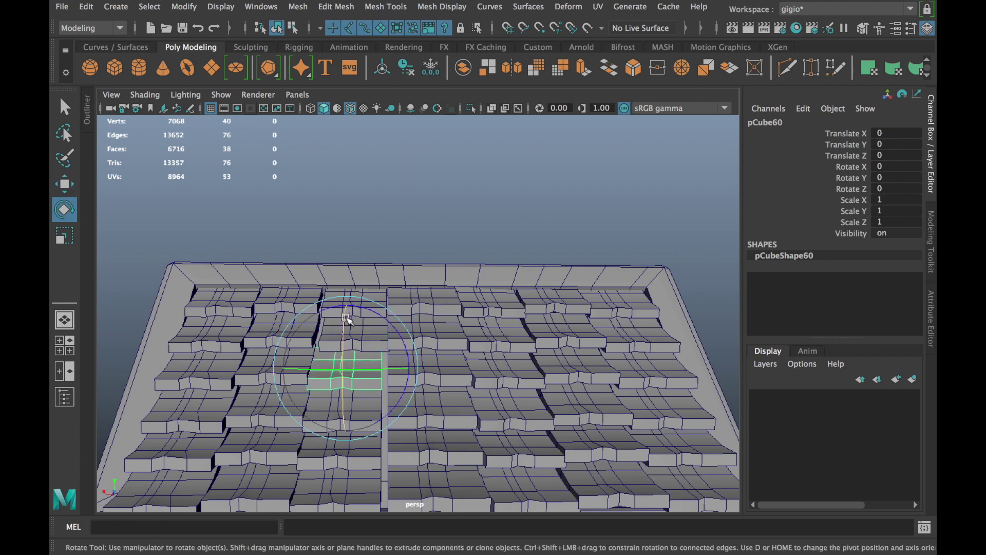
# - Try tilting and turning corner tile pCube61, undoing each rotation
pyautogui.click(262, 411)
pyautogui.click(204, 303)
pyautogui.keyDown('alt'); pyautogui.moveTo(205, 303); pyautogui.dragTo(248, 341); pyautogui.keyUp('alt')
pyautogui.moveTo(340, 308); pyautogui.dragTo(336, 307)
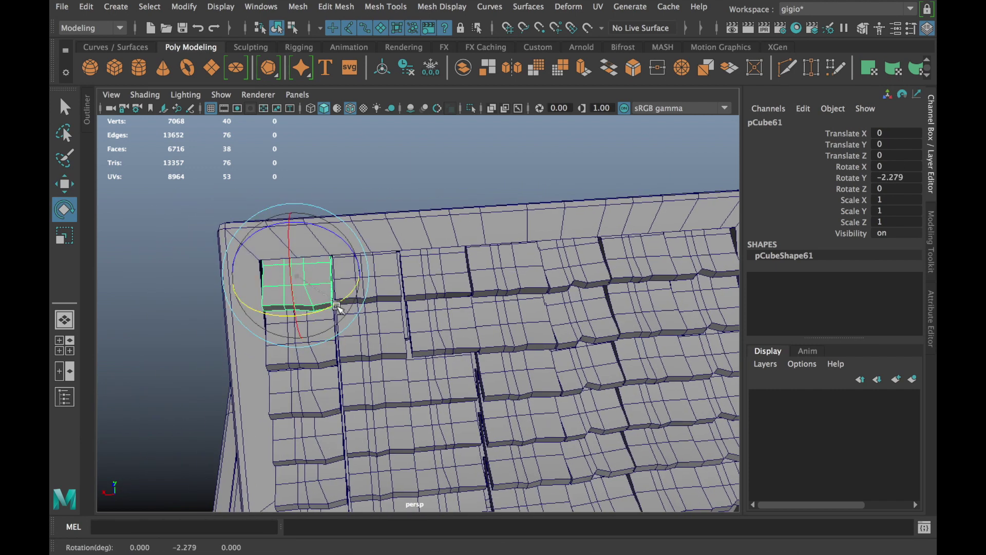
pyautogui.hotkey('ctrl', 'z')
pyautogui.moveTo(332, 376); pyautogui.dragTo(341, 416)
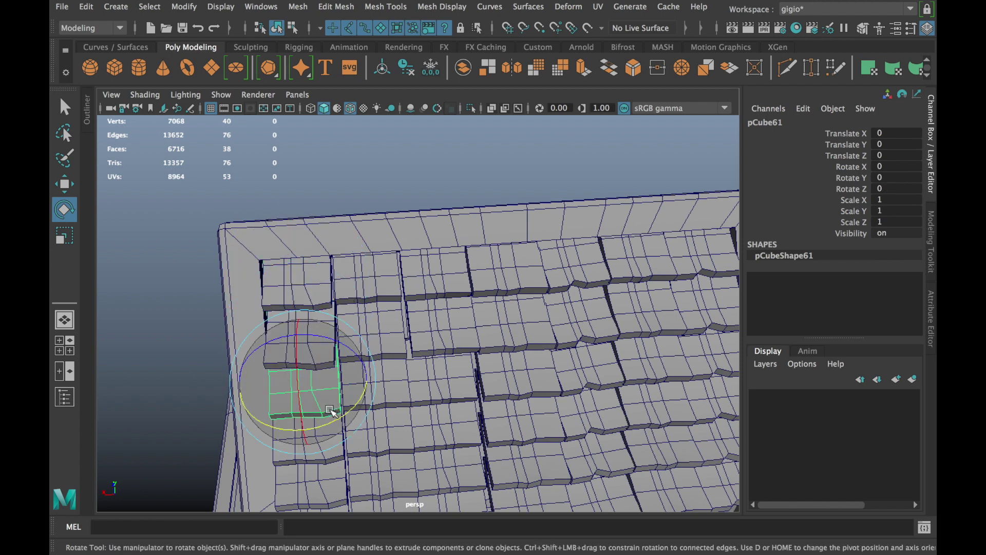
pyautogui.hotkey('ctrl', 'z')
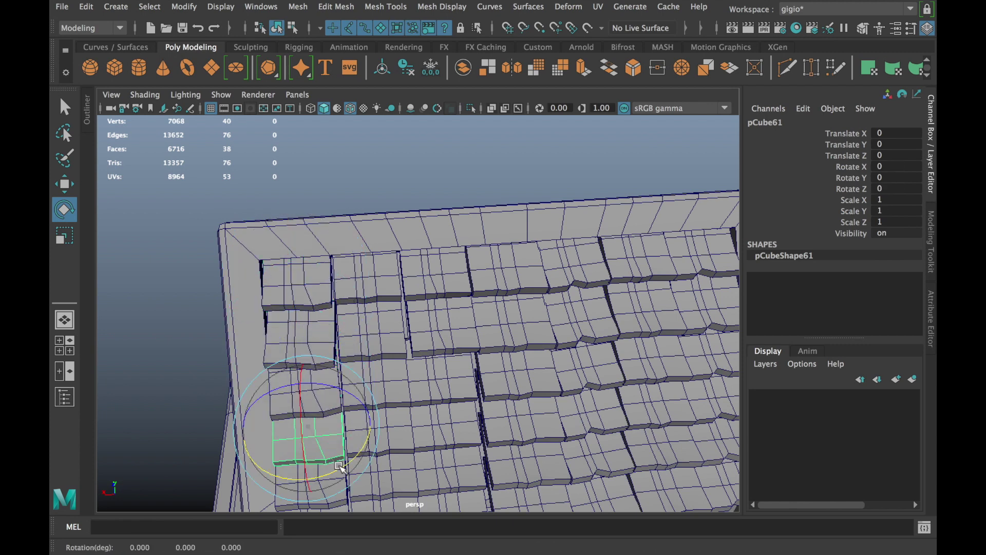
pyautogui.moveTo(335, 464)
pyautogui.keyDown('alt'); pyautogui.mouseDown()
pyautogui.moveTo(319, 418)
pyautogui.moveTo(329, 401)
pyautogui.mouseUp(); pyautogui.keyUp('alt')
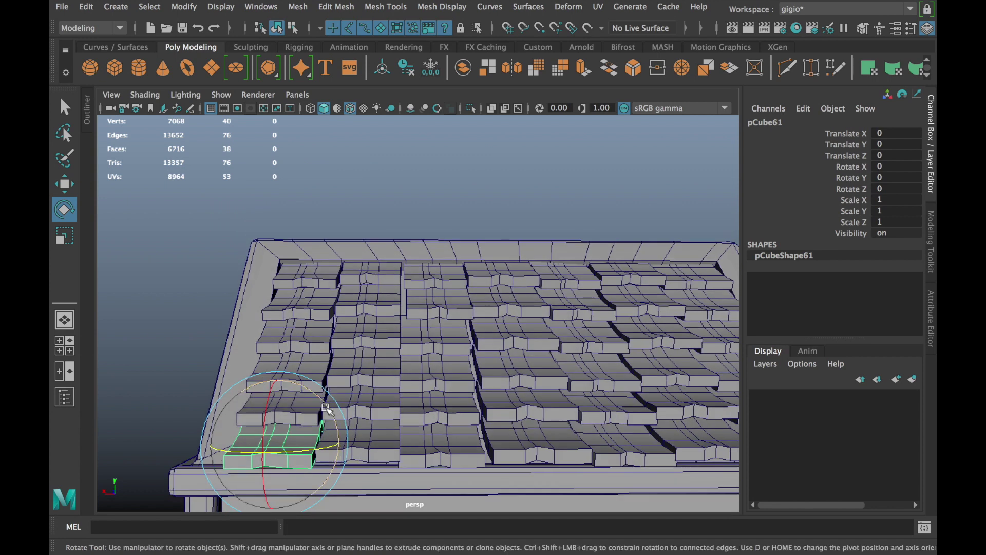
# - Tilt several shingles across the roof at slightly different angles
pyautogui.click(355, 220)
pyautogui.moveTo(354, 221)
pyautogui.keyDown('alt'); pyautogui.mouseDown()
pyautogui.moveTo(373, 207)
pyautogui.moveTo(375, 319)
pyautogui.moveTo(440, 385)
pyautogui.mouseUp(); pyautogui.keyUp('alt')
pyautogui.click(396, 308)
pyautogui.click(434, 348)
pyautogui.moveTo(434, 348); pyautogui.dragTo(432, 360)
pyautogui.click(357, 418)
pyautogui.moveTo(357, 419)
pyautogui.mouseDown()
pyautogui.moveTo(475, 379)
pyautogui.moveTo(414, 374)
pyautogui.moveTo(436, 346)
pyautogui.mouseUp()
pyautogui.click(493, 364)
pyautogui.click(523, 275)
pyautogui.moveTo(523, 276); pyautogui.dragTo(527, 288)
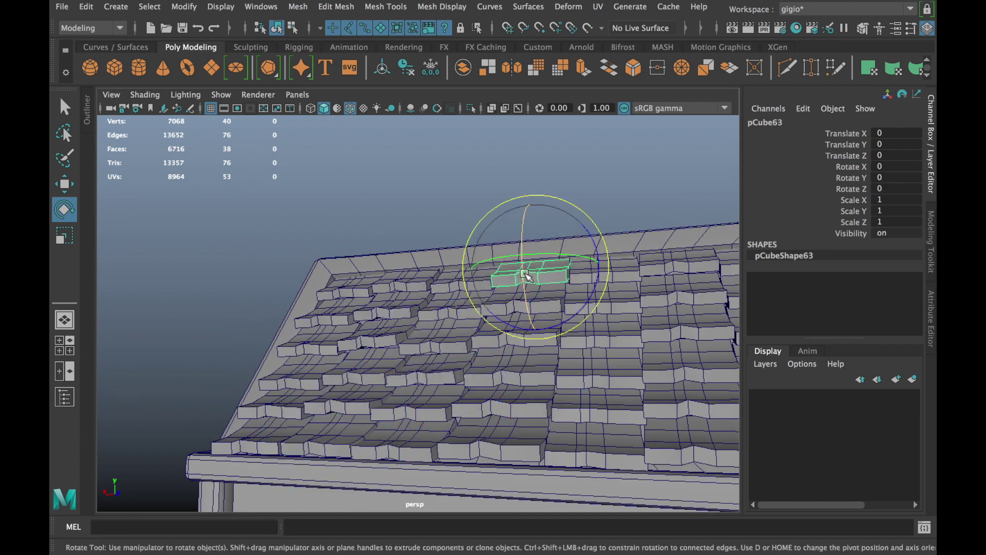
pyautogui.click(621, 306)
pyautogui.moveTo(622, 306); pyautogui.dragTo(633, 319)
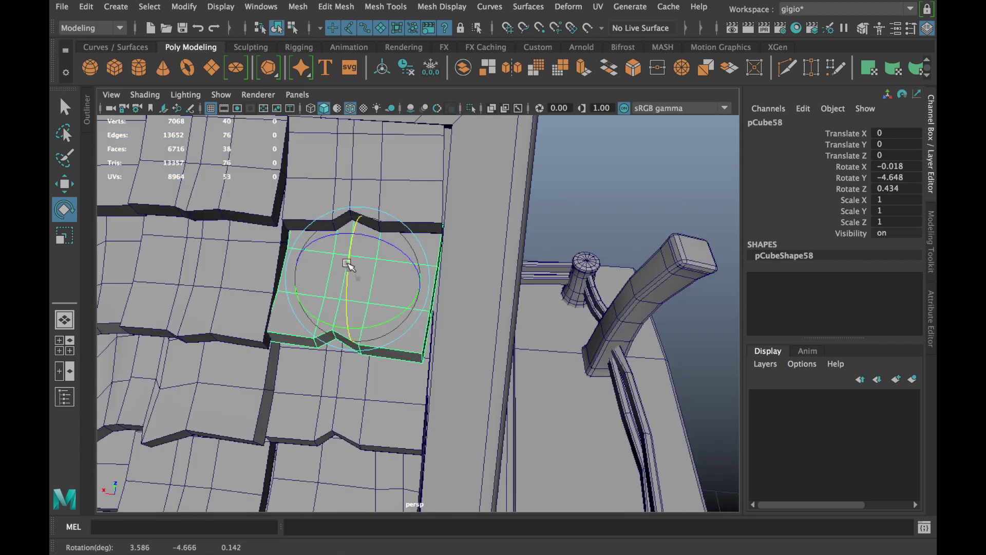
# - Bend tile pCube58 by raising the edge loop across its middle
pyautogui.keyDown('alt'); pyautogui.moveTo(267, 354); pyautogui.dragTo(330, 363); pyautogui.keyUp('alt')
pyautogui.moveTo(297, 165); pyautogui.dragTo(298, 123, button='right')
pyautogui.click(308, 354)
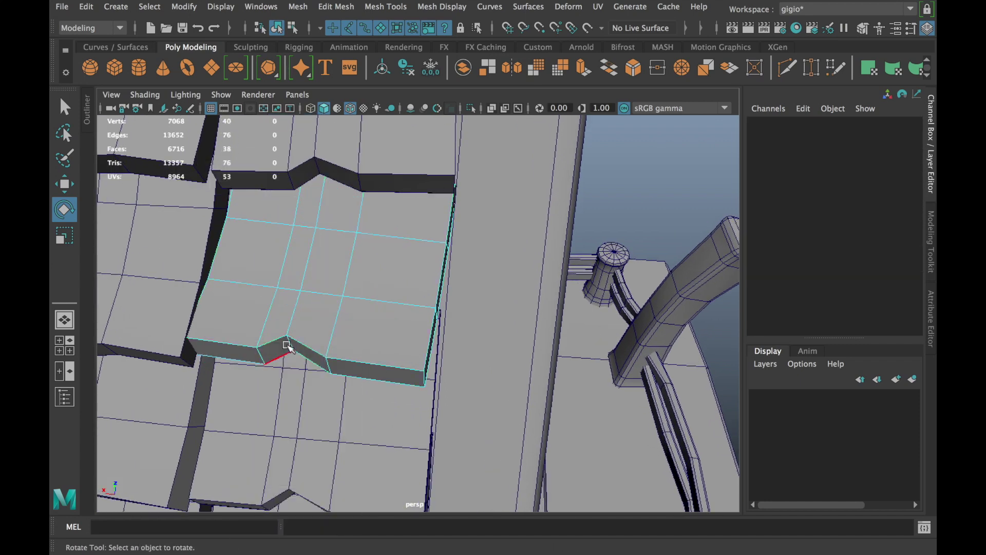
pyautogui.doubleClick(312, 240)
pyautogui.press('w')
pyautogui.moveTo(319, 204)
pyautogui.mouseDown()
pyautogui.moveTo(323, 279)
pyautogui.moveTo(246, 327)
pyautogui.moveTo(308, 206)
pyautogui.mouseUp()
pyautogui.press('F8')
# - Turn off wireframe and orbit around to inspect the uneven roof from the gable end
pyautogui.scroll(-5, 245, 327)
pyautogui.click(350, 108)
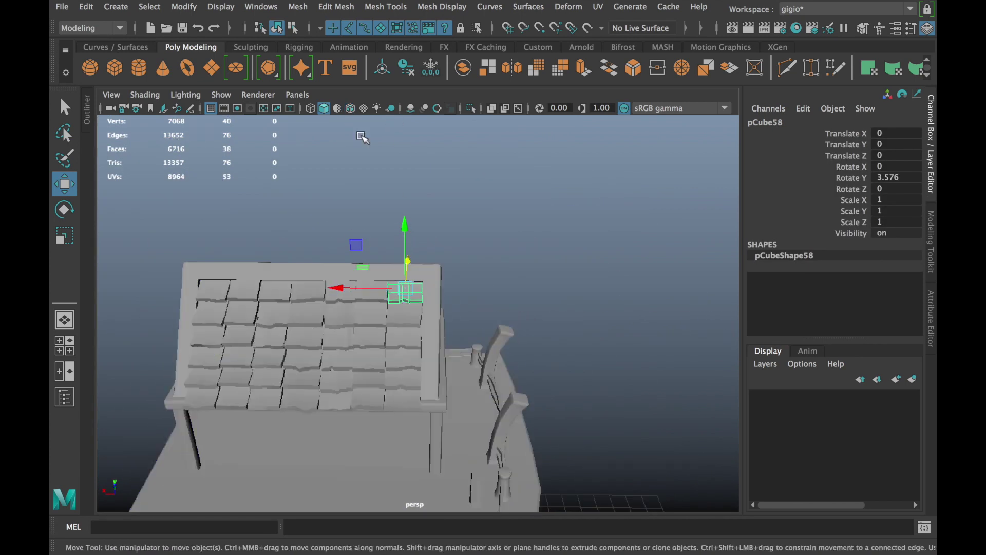
pyautogui.keyDown('alt'); pyautogui.moveTo(348, 154); pyautogui.dragTo(362, 209); pyautogui.keyUp('alt')
pyautogui.moveTo(363, 210); pyautogui.dragTo(408, 132, button='right')
pyautogui.click(423, 223)
pyautogui.scroll(5, 423, 223)
pyautogui.moveTo(286, 388)
pyautogui.keyDown('alt'); pyautogui.mouseDown()
pyautogui.moveTo(580, 381)
pyautogui.moveTo(396, 402)
pyautogui.moveTo(488, 427)
pyautogui.moveTo(451, 458)
pyautogui.moveTo(321, 462)
pyautogui.moveTo(253, 441)
pyautogui.moveTo(328, 399)
pyautogui.moveTo(270, 399)
pyautogui.mouseUp(); pyautogui.keyUp('alt')
pyautogui.moveTo(305, 235)
pyautogui.keyDown('alt'); pyautogui.mouseDown()
pyautogui.moveTo(300, 241)
pyautogui.moveTo(50, 167)
pyautogui.mouseUp(); pyautogui.keyUp('alt')
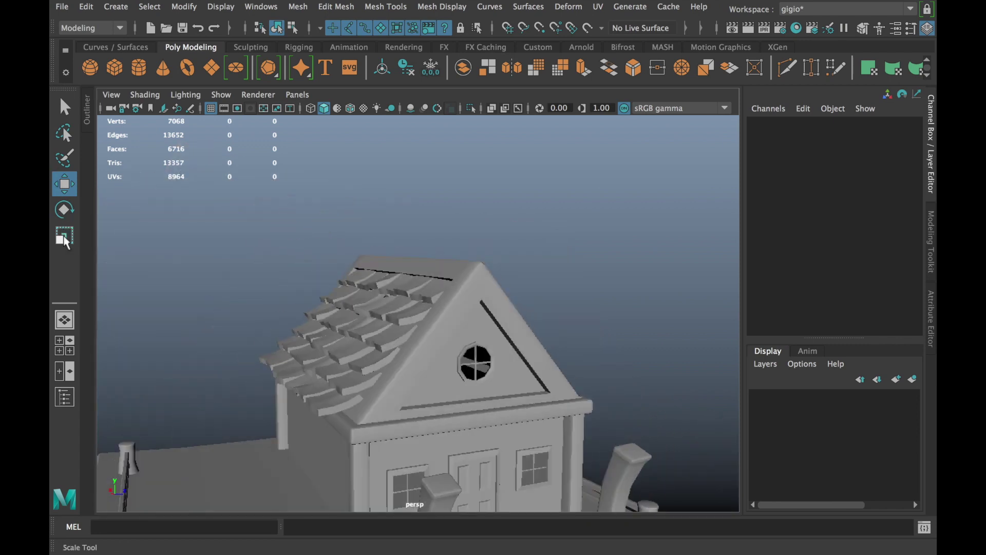
pyautogui.click(90, 112)
# - Group the shingle groups group2–group7 together and duplicate the combined group
pyautogui.click(136, 456)
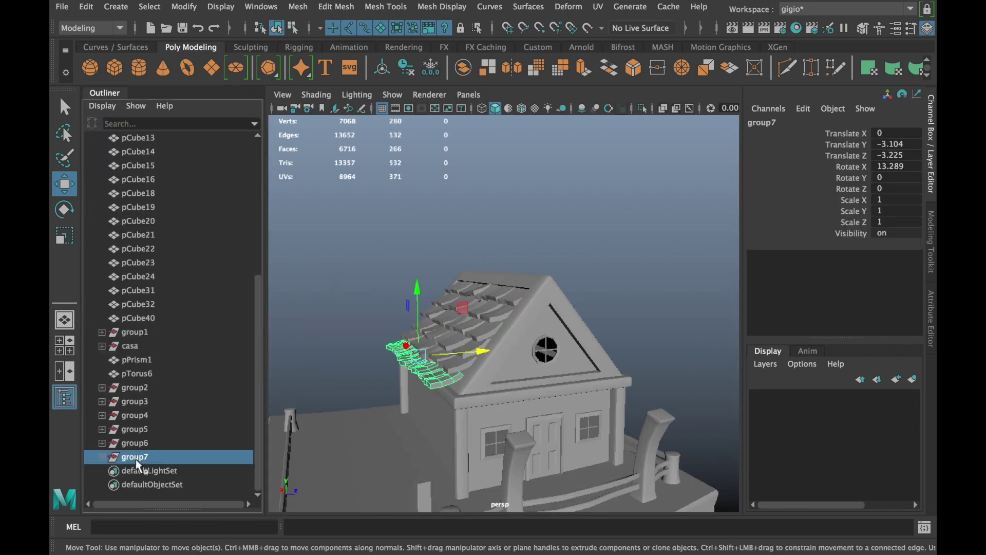
pyautogui.moveTo(134, 441); pyautogui.dragTo(134, 387)
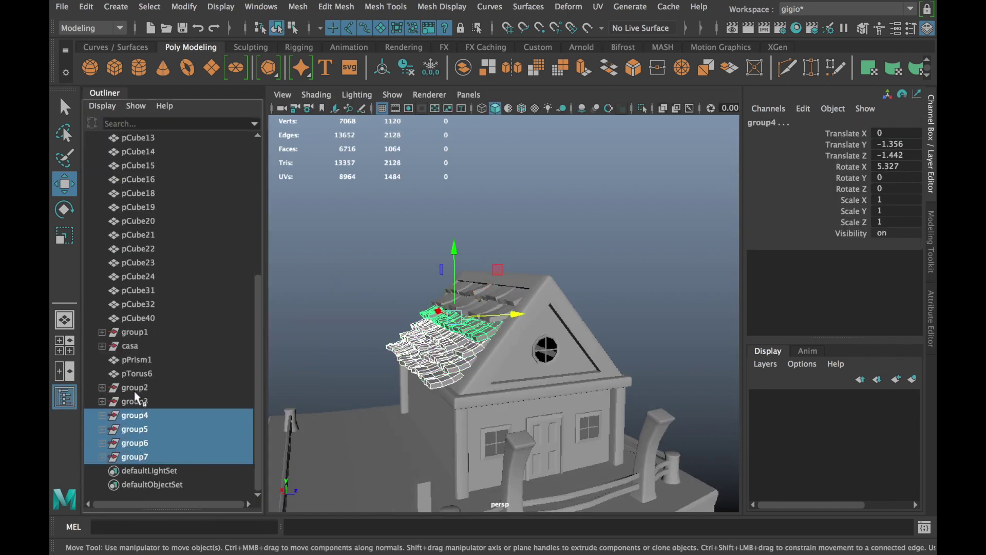
pyautogui.hotkey('ctrl', 'g')
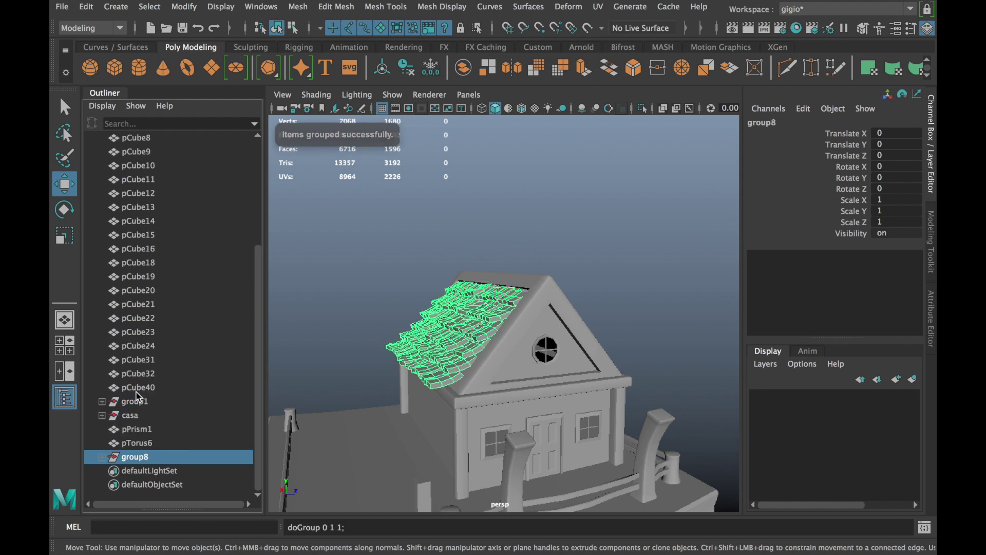
pyautogui.hotkey('ctrl', 'd')
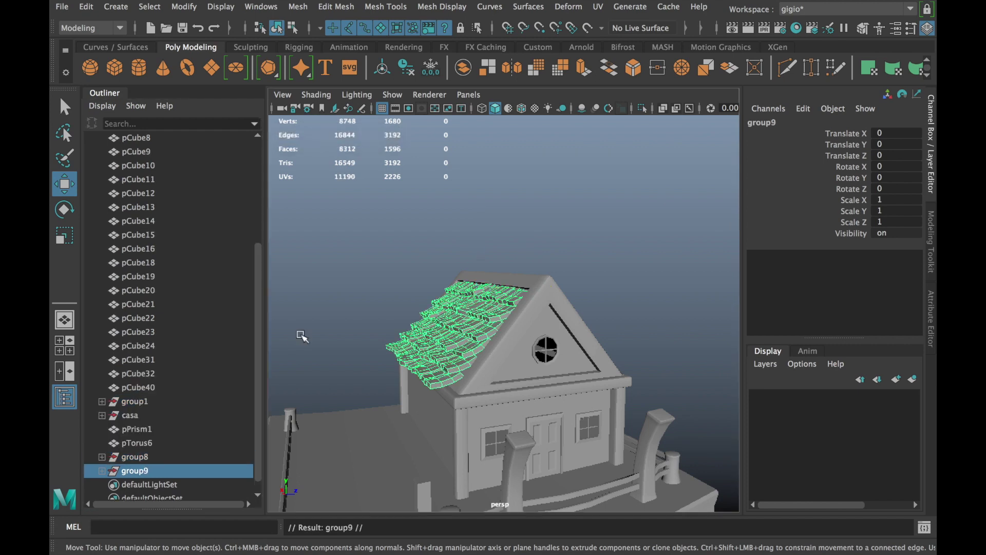
# - Rotate the duplicated shingles 180° in Y and move them to the opposite roof slope
pyautogui.keyDown('alt'); pyautogui.moveTo(538, 416); pyautogui.dragTo(493, 424); pyautogui.keyUp('alt')
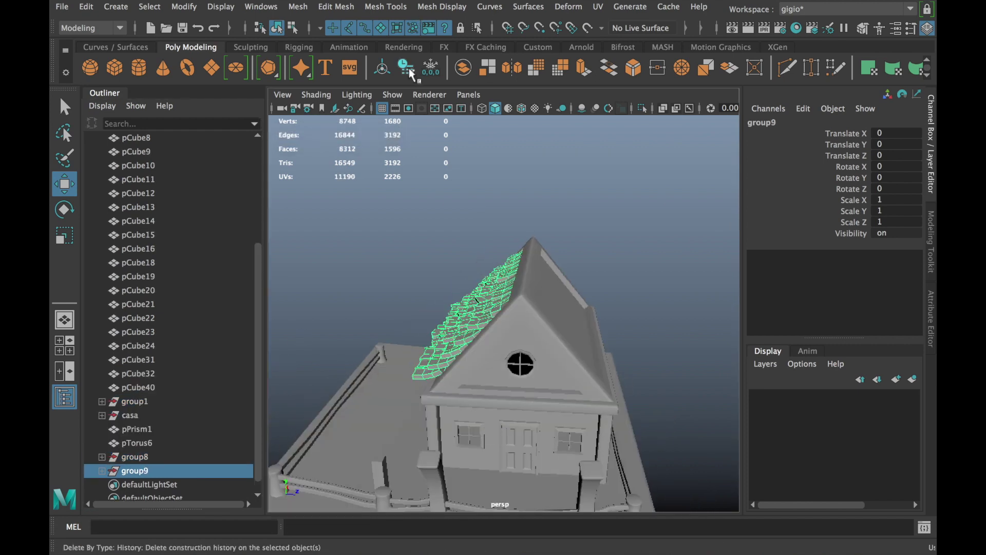
pyautogui.moveTo(527, 276)
pyautogui.keyDown('alt'); pyautogui.mouseDown()
pyautogui.moveTo(562, 286)
pyautogui.moveTo(546, 307)
pyautogui.mouseUp(); pyautogui.keyUp('alt')
pyautogui.press('e')
pyautogui.press('w')
pyautogui.press('e')
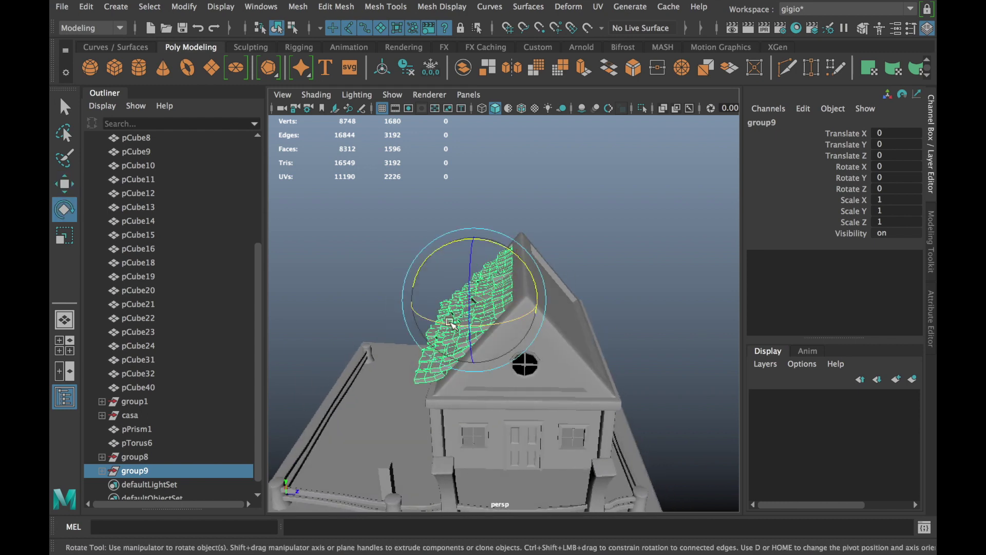
pyautogui.moveTo(454, 324); pyautogui.dragTo(627, 271)
pyautogui.press('w')
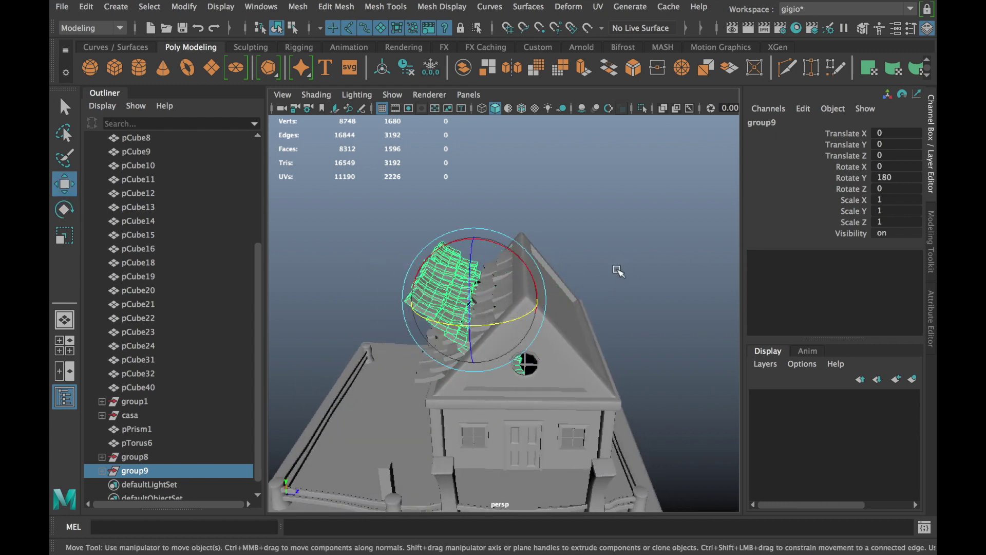
pyautogui.keyDown('alt'); pyautogui.moveTo(643, 307); pyautogui.dragTo(591, 319, button='right'); pyautogui.keyUp('alt')
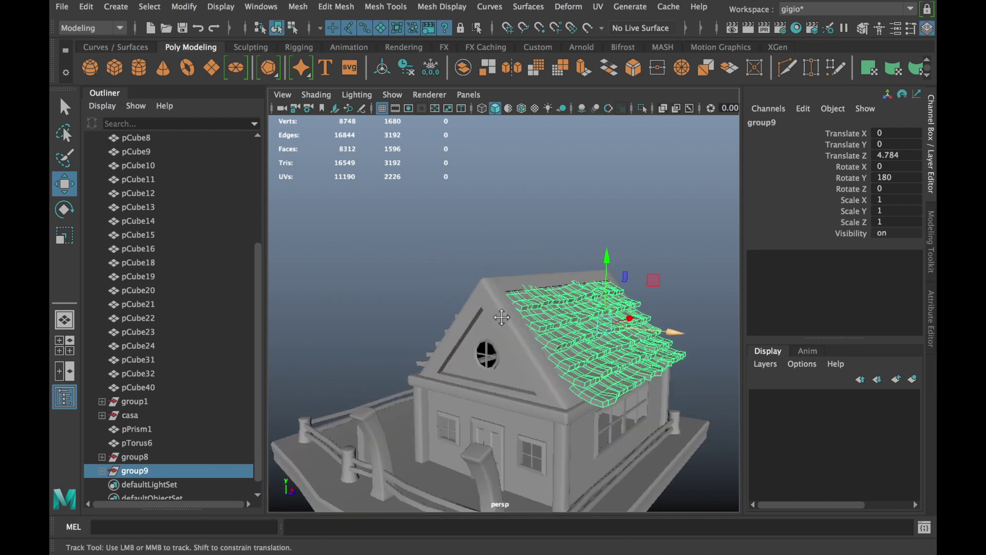
# - Lower the copied shingles slightly so they sit on the roof
pyautogui.keyDown('alt'); pyautogui.moveTo(590, 319); pyautogui.dragTo(565, 339); pyautogui.keyUp('alt')
pyautogui.keyDown('alt'); pyautogui.moveTo(565, 339); pyautogui.dragTo(550, 328, button='right'); pyautogui.keyUp('alt')
pyautogui.moveTo(550, 329)
pyautogui.keyDown('alt'); pyautogui.mouseDown()
pyautogui.moveTo(541, 336)
pyautogui.moveTo(529, 308)
pyautogui.mouseUp(); pyautogui.keyUp('alt')
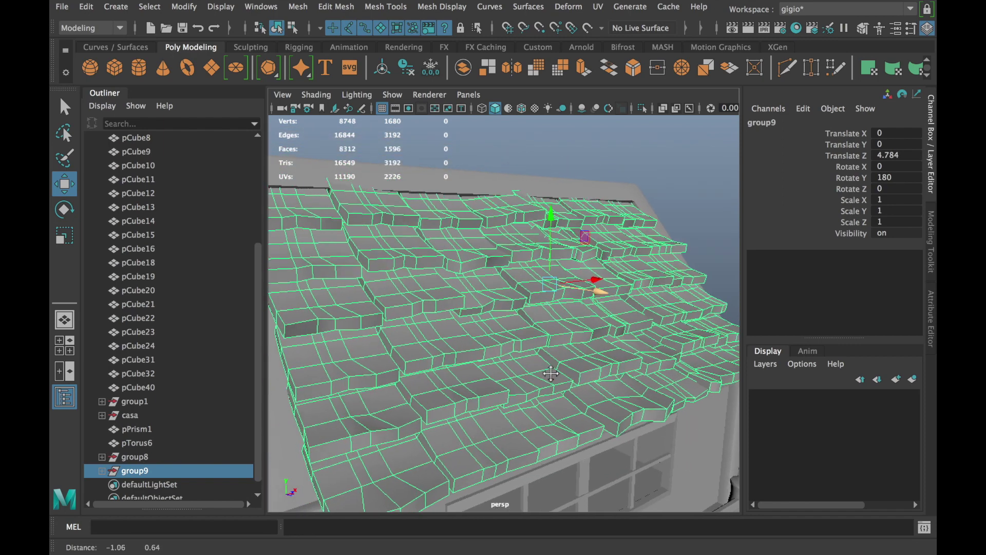
pyautogui.moveTo(550, 236); pyautogui.dragTo(550, 240)
pyautogui.moveTo(519, 288)
pyautogui.keyDown('alt'); pyautogui.mouseDown()
pyautogui.moveTo(502, 263)
pyautogui.moveTo(308, 334)
pyautogui.mouseUp(); pyautogui.keyUp('alt')
# - Inspect both roof slopes from several angles, close the Outliner, and create a new cube
pyautogui.press('e')
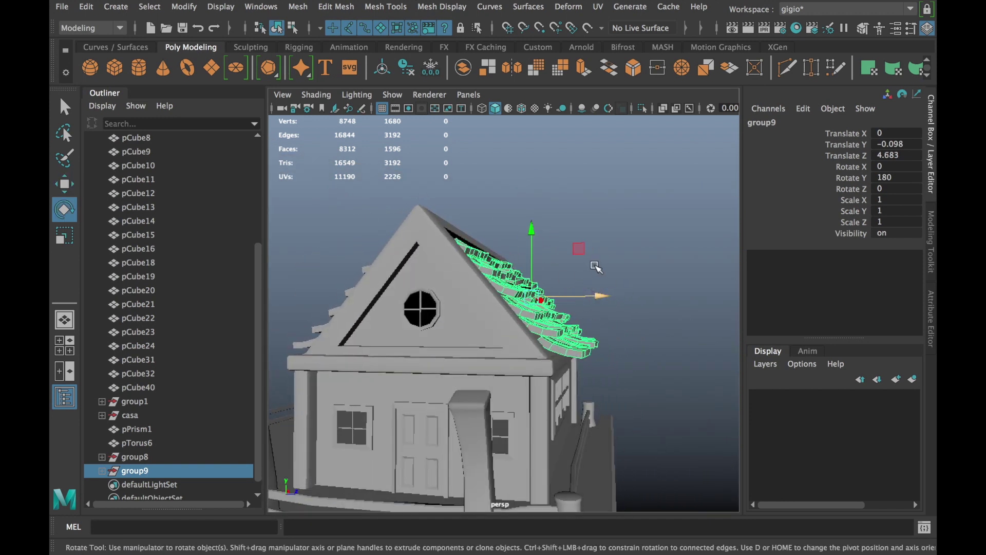
pyautogui.moveTo(584, 261)
pyautogui.keyDown('alt'); pyautogui.mouseDown()
pyautogui.moveTo(511, 299)
pyautogui.moveTo(469, 309)
pyautogui.moveTo(462, 229)
pyautogui.moveTo(456, 241)
pyautogui.moveTo(365, 238)
pyautogui.mouseUp(); pyautogui.keyUp('alt')
pyautogui.click(462, 229)
pyautogui.keyDown('alt'); pyautogui.moveTo(365, 238); pyautogui.dragTo(471, 256, button='right'); pyautogui.keyUp('alt')
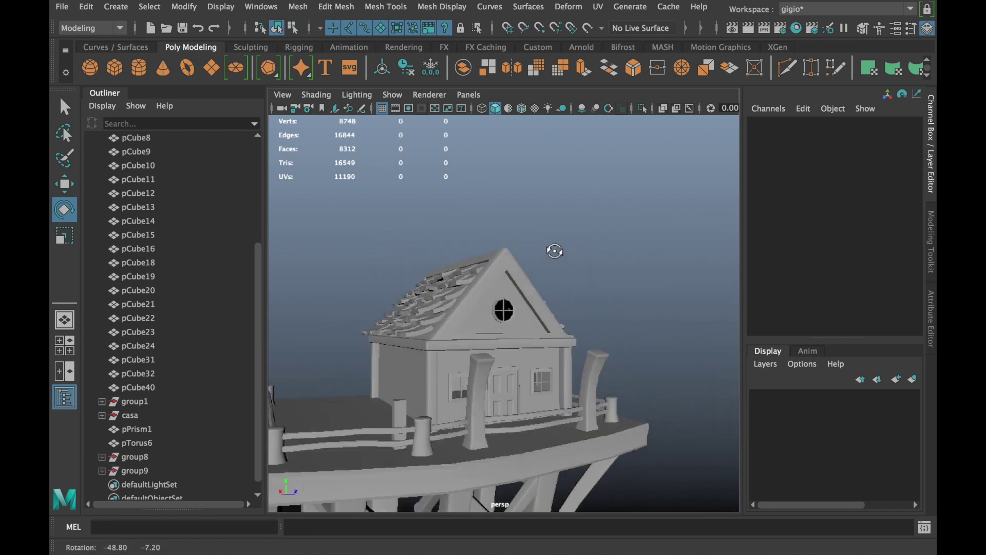
pyautogui.keyDown('alt'); pyautogui.moveTo(499, 307); pyautogui.dragTo(611, 288); pyautogui.keyUp('alt')
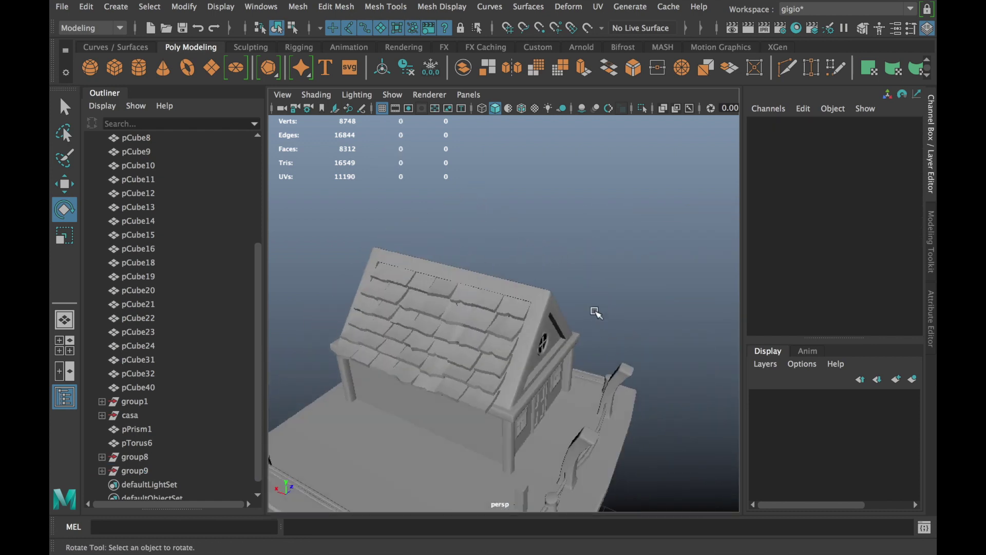
pyautogui.click(104, 92)
pyautogui.keyDown('alt'); pyautogui.moveTo(418, 281); pyautogui.dragTo(344, 252); pyautogui.keyUp('alt')
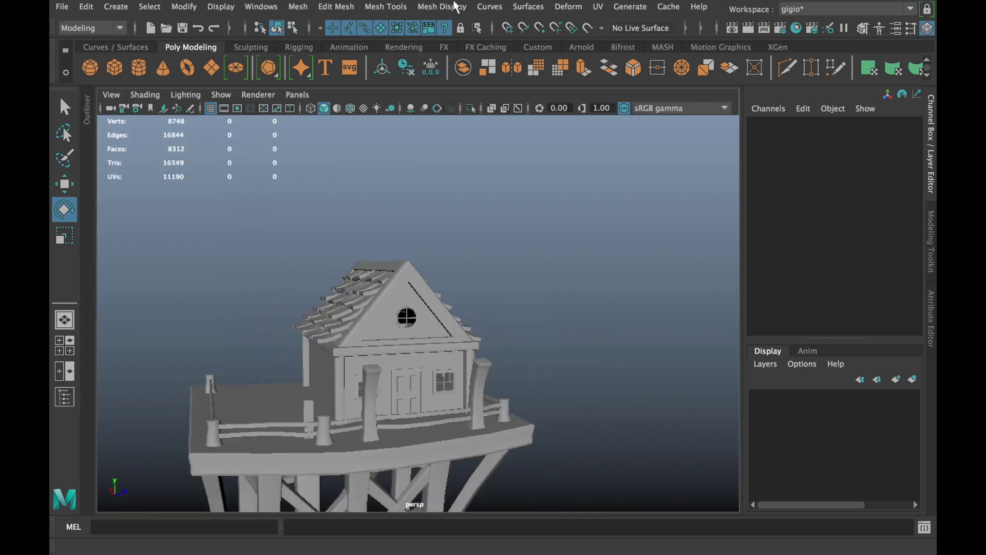
pyautogui.keyDown('alt'); pyautogui.moveTo(424, 206); pyautogui.dragTo(315, 364); pyautogui.keyUp('alt')
pyautogui.keyDown('alt'); pyautogui.moveTo(315, 363); pyautogui.dragTo(318, 362, button='right'); pyautogui.keyUp('alt')
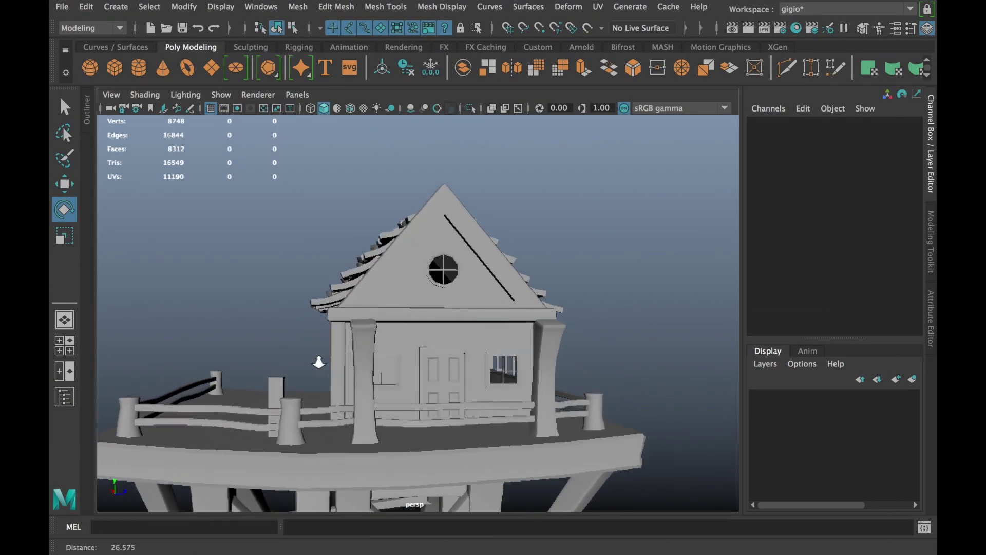
pyautogui.keyDown('alt'); pyautogui.moveTo(318, 362); pyautogui.dragTo(367, 412); pyautogui.keyUp('alt')
pyautogui.click(114, 68)
pyautogui.scroll(-5, 411, 308)
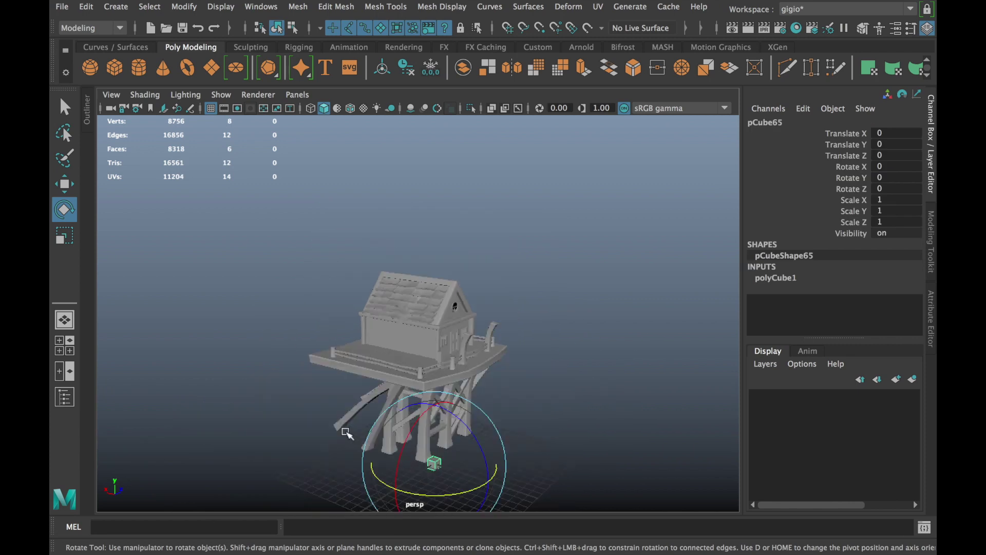
# - Move the new cube to the house corner and scale it to 0.282 × 2.708 × 0.282
pyautogui.press('w')
pyautogui.moveTo(436, 286)
pyautogui.keyDown('alt'); pyautogui.mouseDown()
pyautogui.moveTo(559, 411)
pyautogui.moveTo(514, 429)
pyautogui.moveTo(360, 391)
pyautogui.mouseUp(); pyautogui.keyUp('alt')
pyautogui.scroll(3, 369, 370)
pyautogui.moveTo(231, 392)
pyautogui.keyDown('alt'); pyautogui.mouseDown()
pyautogui.moveTo(506, 414)
pyautogui.moveTo(407, 407)
pyautogui.moveTo(366, 466)
pyautogui.moveTo(375, 465)
pyautogui.moveTo(260, 325)
pyautogui.moveTo(423, 359)
pyautogui.moveTo(366, 303)
pyautogui.moveTo(402, 285)
pyautogui.mouseUp(); pyautogui.keyUp('alt')
pyautogui.press('e')
pyautogui.press('r')
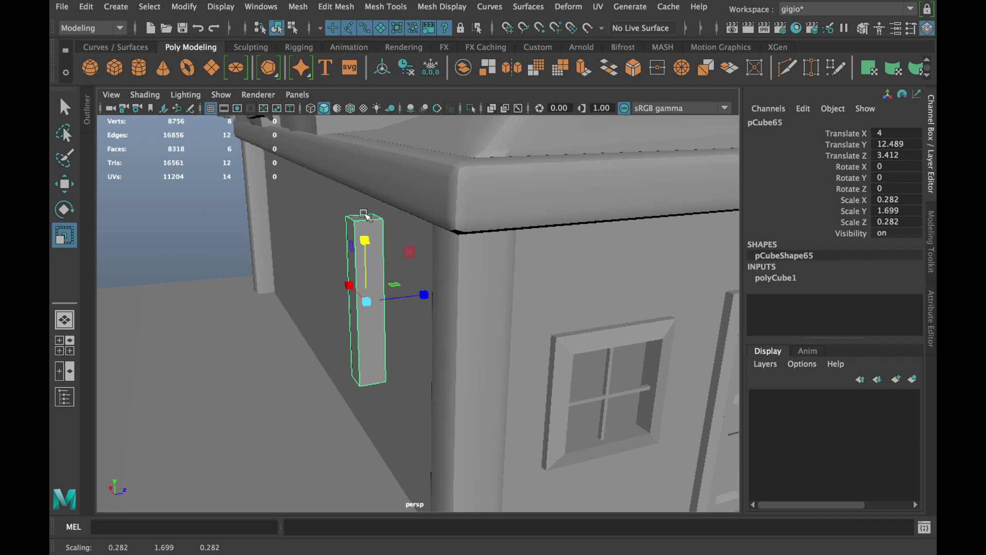
# - Delete the post's top and bottom faces so it is open-ended
pyautogui.moveTo(365, 215); pyautogui.dragTo(368, 195, button='right')
pyautogui.click(363, 218)
pyautogui.press('Delete')
pyautogui.moveTo(389, 303)
pyautogui.keyDown('alt'); pyautogui.mouseDown()
pyautogui.moveTo(386, 293)
pyautogui.moveTo(407, 280)
pyautogui.moveTo(405, 218)
pyautogui.mouseUp(); pyautogui.keyUp('alt')
pyautogui.click(409, 281)
pyautogui.press('Delete')
# - Lower the post to Translate Y 11.369 against the wall and check its fit in isolation
pyautogui.moveTo(406, 205); pyautogui.dragTo(452, 149, button='right')
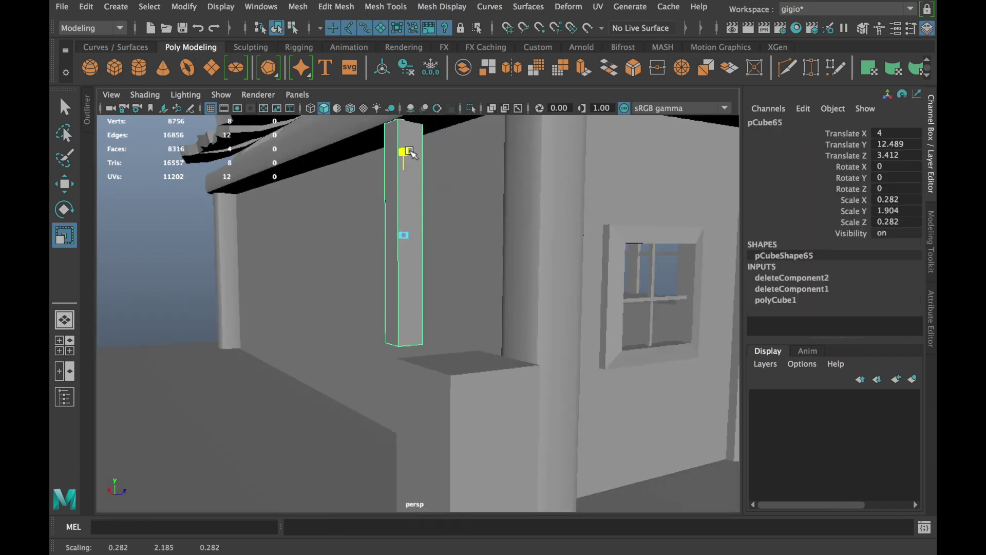
pyautogui.press('w')
pyautogui.moveTo(412, 136)
pyautogui.keyDown('alt'); pyautogui.mouseDown()
pyautogui.moveTo(388, 242)
pyautogui.moveTo(315, 334)
pyautogui.mouseUp(); pyautogui.keyUp('alt')
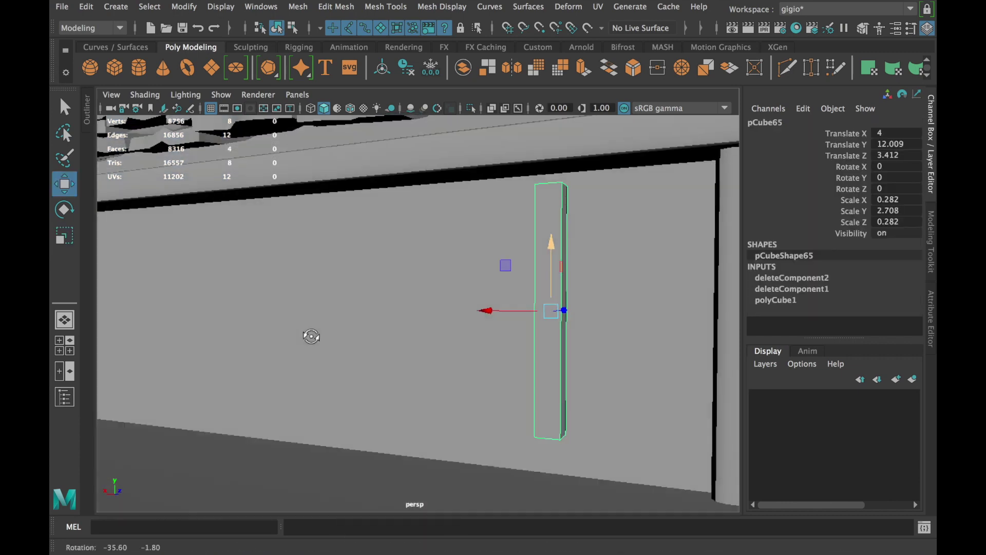
pyautogui.moveTo(513, 358)
pyautogui.keyDown('alt'); pyautogui.mouseDown()
pyautogui.moveTo(522, 385)
pyautogui.moveTo(361, 377)
pyautogui.mouseUp(); pyautogui.keyUp('alt')
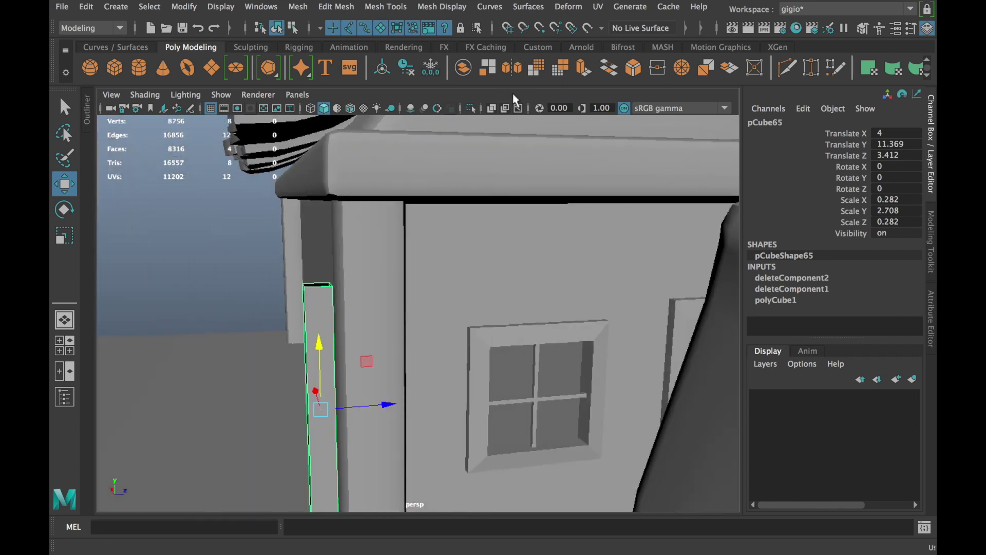
pyautogui.click(469, 109)
pyautogui.click(248, 270)
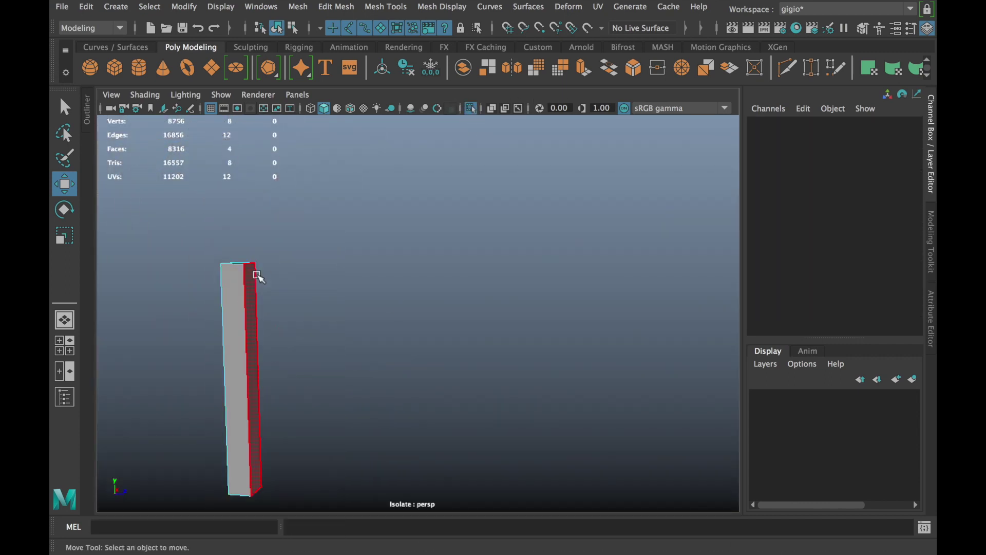
# - Slide post pCube65 to Translate Z 3.674 and raise its top edges to the eave
pyautogui.click(468, 109)
pyautogui.keyDown('alt'); pyautogui.moveTo(463, 231); pyautogui.dragTo(451, 319); pyautogui.keyUp('alt')
pyautogui.rightClick(396, 158)
pyautogui.click(473, 139)
pyautogui.click(389, 318)
pyautogui.moveTo(438, 400); pyautogui.dragTo(464, 394)
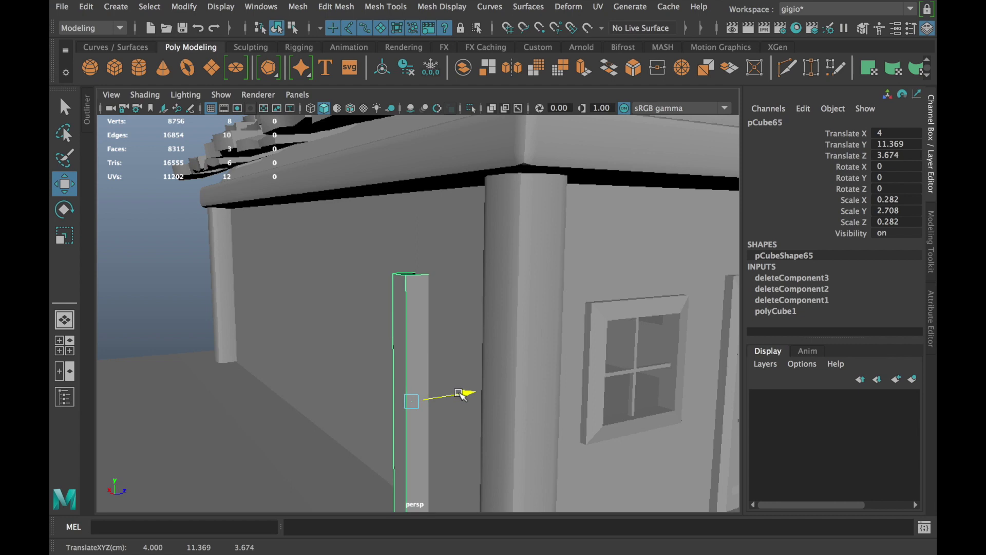
pyautogui.scroll(3, 414, 308)
pyautogui.moveTo(414, 158); pyautogui.dragTo(414, 122, button='right')
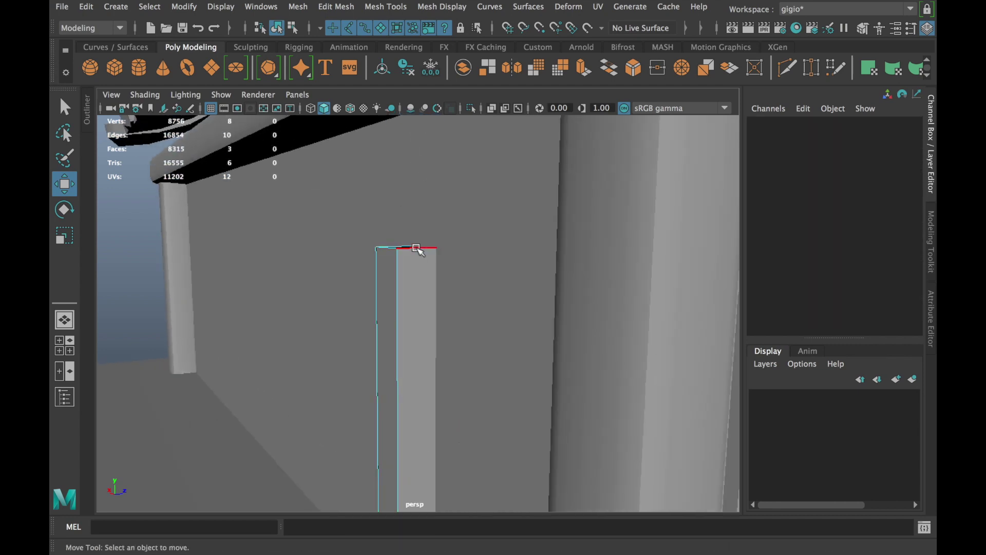
pyautogui.moveTo(408, 416)
pyautogui.keyDown('alt'); pyautogui.mouseDown()
pyautogui.moveTo(353, 353)
pyautogui.moveTo(353, 324)
pyautogui.moveTo(374, 335)
pyautogui.moveTo(402, 406)
pyautogui.mouseUp(); pyautogui.keyUp('alt')
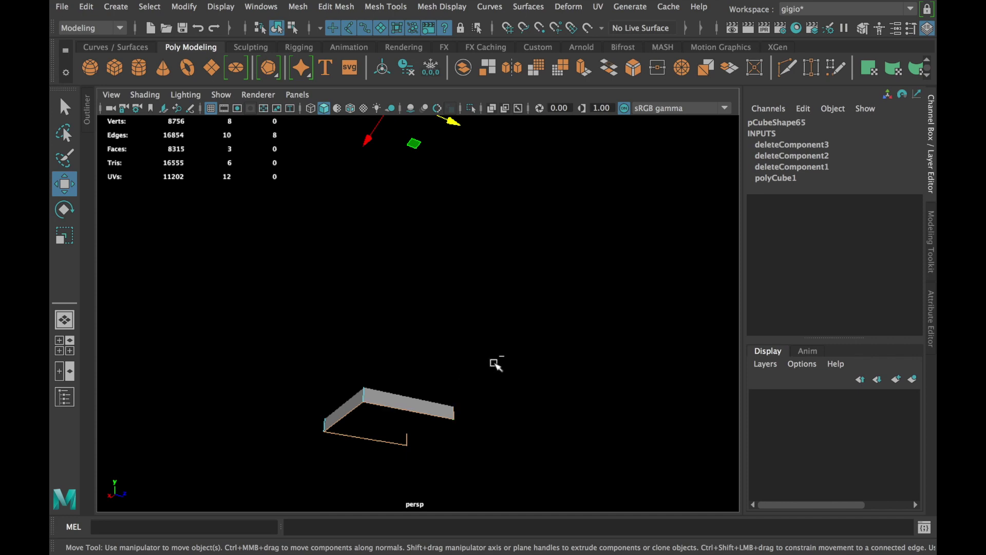
pyautogui.moveTo(289, 471)
pyautogui.keyDown('alt'); pyautogui.mouseDown()
pyautogui.moveTo(359, 378)
pyautogui.moveTo(359, 423)
pyautogui.moveTo(408, 285)
pyautogui.moveTo(440, 127)
pyautogui.moveTo(354, 289)
pyautogui.moveTo(426, 124)
pyautogui.moveTo(328, 328)
pyautogui.mouseUp(); pyautogui.keyUp('alt')
pyautogui.keyDown('alt'); pyautogui.moveTo(441, 335); pyautogui.dragTo(611, 263); pyautogui.keyUp('alt')
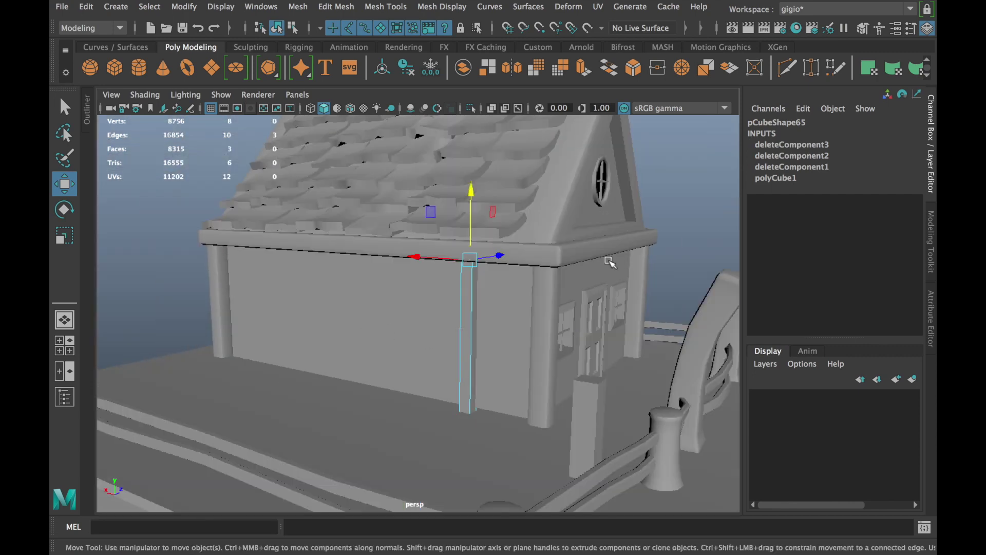
# - Duplicate the trim post and slide the copy along the wall
pyautogui.moveTo(719, 159); pyautogui.dragTo(719, 211, button='right')
pyautogui.click(749, 135)
pyautogui.click(464, 342)
pyautogui.moveTo(465, 341)
pyautogui.keyDown('alt'); pyautogui.mouseDown()
pyautogui.moveTo(472, 369)
pyautogui.moveTo(218, 369)
pyautogui.mouseUp(); pyautogui.keyUp('alt')
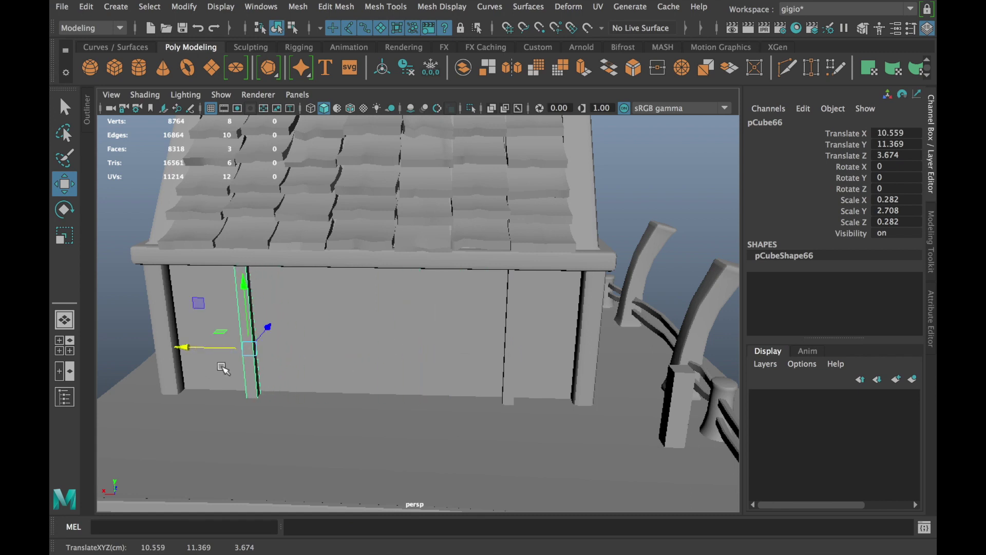
pyautogui.hotkey('ctrl', 'd')
pyautogui.hotkey('ctrl', 'z')
pyautogui.moveTo(203, 348)
pyautogui.mouseDown()
pyautogui.moveTo(332, 343)
pyautogui.moveTo(264, 378)
pyautogui.mouseUp()
pyautogui.click(189, 322)
# - Move the original post to the end wall, turned -90° in Y
pyautogui.moveTo(189, 322)
pyautogui.keyDown('alt'); pyautogui.mouseDown()
pyautogui.moveTo(430, 324)
pyautogui.moveTo(370, 327)
pyautogui.mouseUp(); pyautogui.keyUp('alt')
pyautogui.click(298, 356)
pyautogui.keyDown('alt'); pyautogui.moveTo(291, 364); pyautogui.dragTo(348, 403); pyautogui.keyUp('alt')
pyautogui.moveTo(360, 460)
pyautogui.mouseDown()
pyautogui.moveTo(136, 414)
pyautogui.moveTo(264, 403)
pyautogui.moveTo(279, 415)
pyautogui.mouseUp()
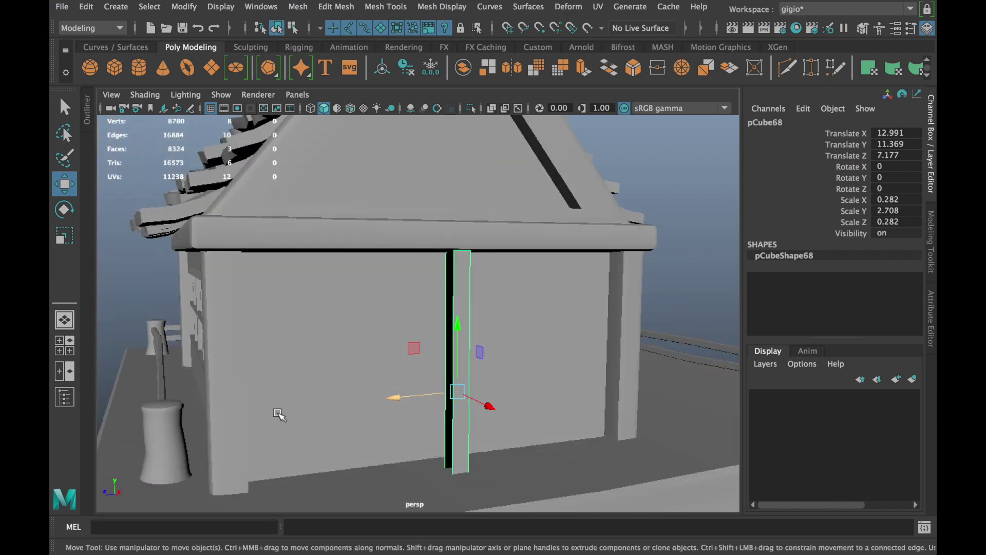
pyautogui.press('e')
pyautogui.moveTo(440, 406)
pyautogui.mouseDown()
pyautogui.moveTo(227, 433)
pyautogui.moveTo(271, 423)
pyautogui.moveTo(257, 455)
pyautogui.moveTo(223, 463)
pyautogui.mouseUp()
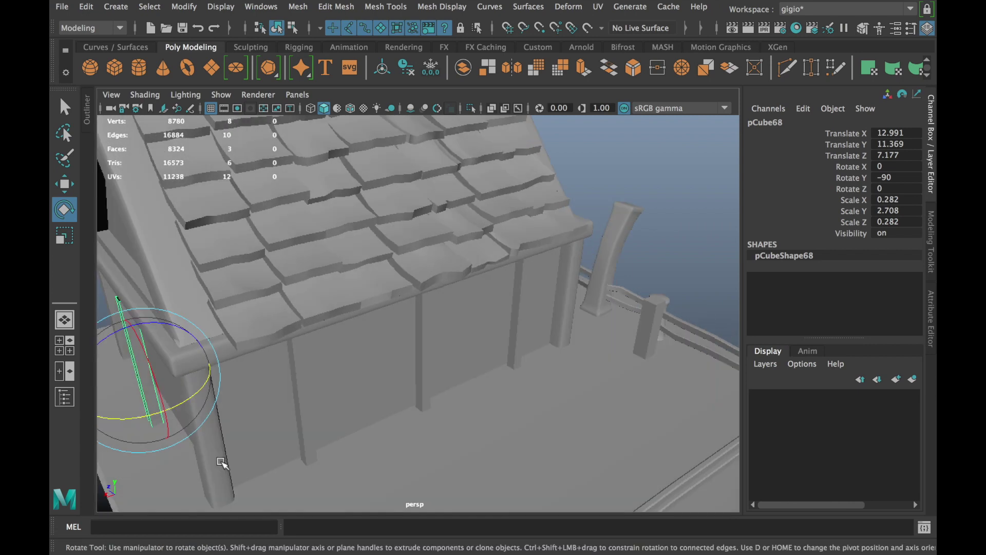
pyautogui.press('w')
pyautogui.moveTo(134, 383)
pyautogui.mouseDown()
pyautogui.moveTo(126, 386)
pyautogui.moveTo(347, 386)
pyautogui.mouseUp()
# - Try extruding a strip of wall faces, then undo the extrusion
pyautogui.scroll(-5, 348, 385)
pyautogui.click(189, 337)
pyautogui.moveTo(190, 336)
pyautogui.keyDown('alt'); pyautogui.mouseDown()
pyautogui.moveTo(107, 382)
pyautogui.moveTo(203, 352)
pyautogui.mouseUp(); pyautogui.keyUp('alt')
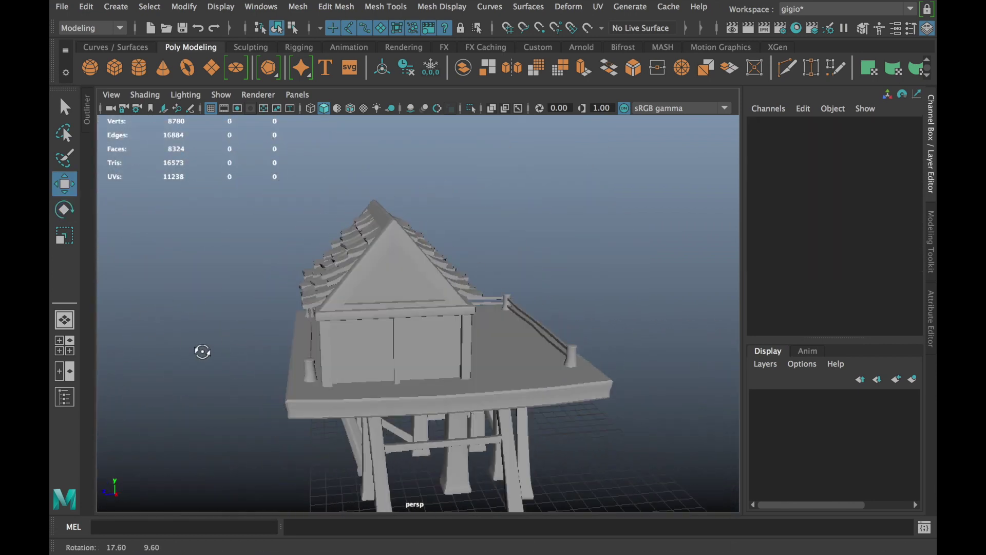
pyautogui.scroll(5, 345, 387)
pyautogui.click(349, 390)
pyautogui.hotkey('ctrl', 'e')
pyautogui.hotkey('ctrl', 'z')
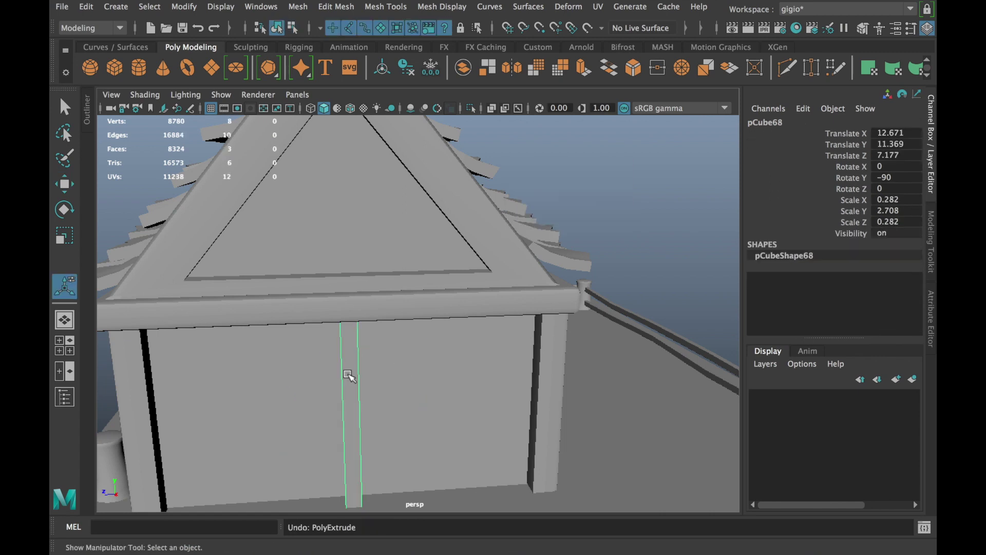
pyautogui.hotkey('ctrl', 'z')
pyautogui.hotkey('ctrl', 'z')
# - Rotate copy pCube69, raise it onto the gable, and shorten it to Scale Y 1.61
pyautogui.moveTo(358, 404)
pyautogui.keyDown('alt'); pyautogui.mouseDown()
pyautogui.moveTo(269, 414)
pyautogui.moveTo(345, 408)
pyautogui.mouseUp(); pyautogui.keyUp('alt')
pyautogui.press('e')
pyautogui.moveTo(452, 418); pyautogui.dragTo(364, 424)
pyautogui.press('w')
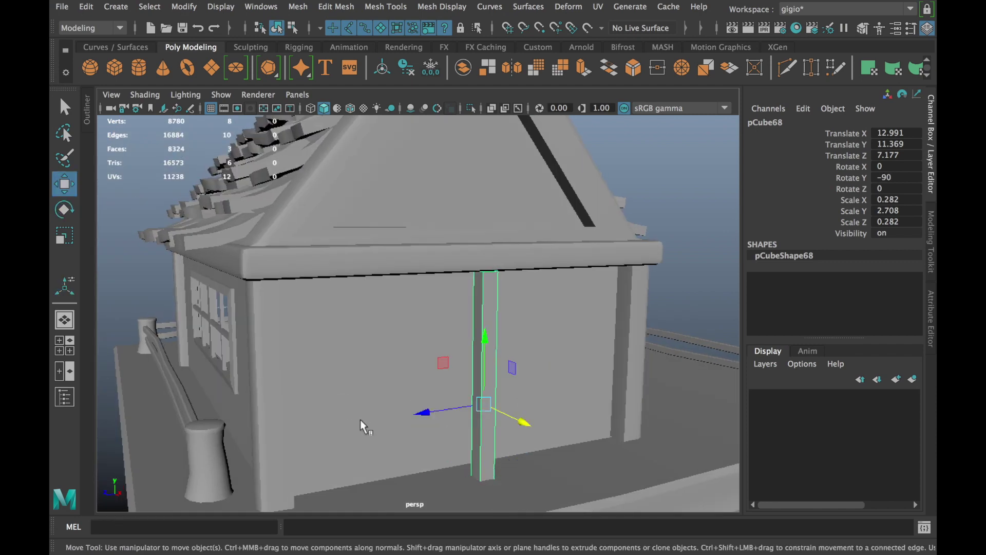
pyautogui.moveTo(484, 359)
pyautogui.mouseDown()
pyautogui.moveTo(484, 226)
pyautogui.moveTo(452, 267)
pyautogui.moveTo(419, 380)
pyautogui.moveTo(445, 319)
pyautogui.moveTo(384, 407)
pyautogui.moveTo(394, 394)
pyautogui.mouseUp()
pyautogui.press('r')
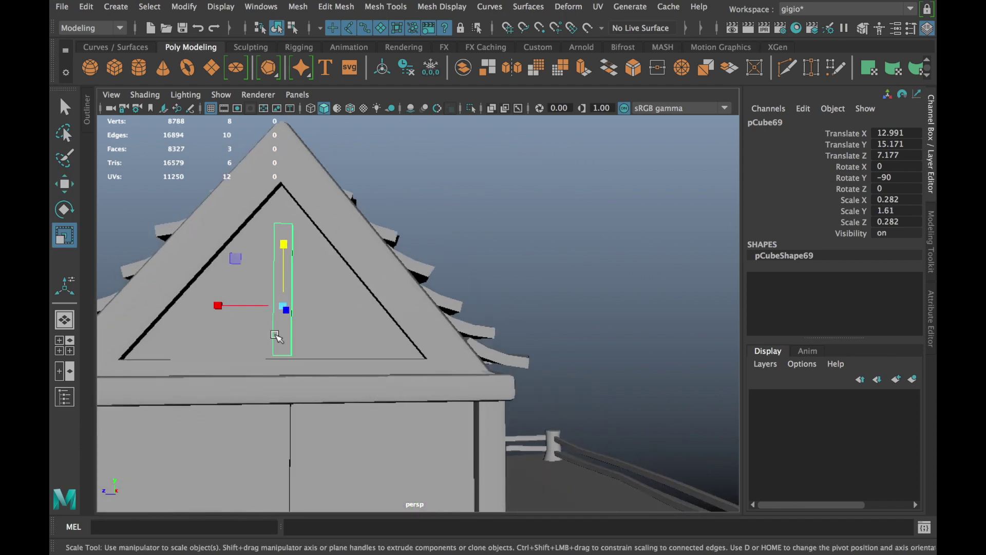
# - Lower the gable trim strip onto the ledge, slide it across, and duplicate it
pyautogui.press('w')
pyautogui.moveTo(277, 327)
pyautogui.keyDown('alt'); pyautogui.mouseDown()
pyautogui.moveTo(302, 348)
pyautogui.moveTo(551, 419)
pyautogui.moveTo(346, 410)
pyautogui.mouseUp(); pyautogui.keyUp('alt')
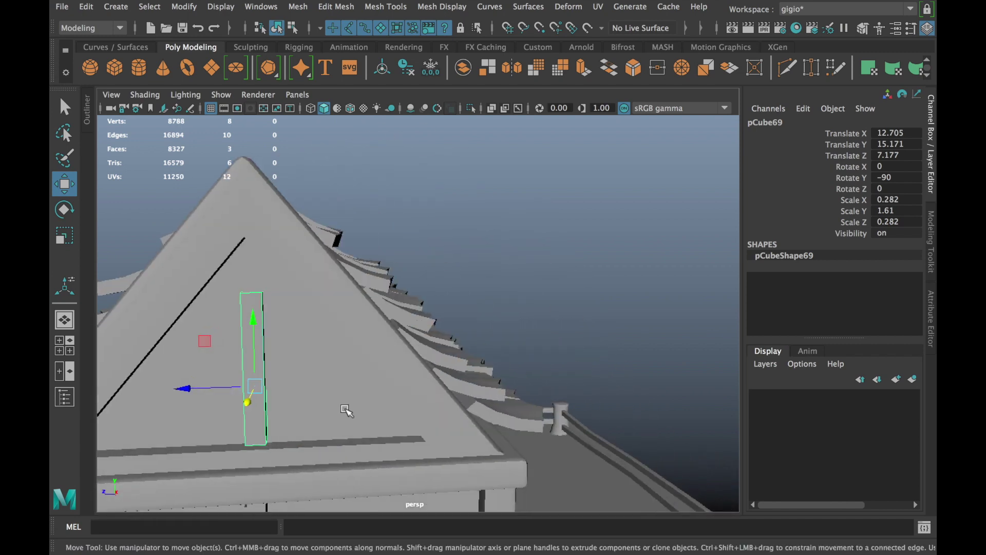
pyautogui.keyDown('alt'); pyautogui.moveTo(248, 323); pyautogui.dragTo(289, 379); pyautogui.keyUp('alt')
pyautogui.moveTo(311, 238); pyautogui.dragTo(363, 331)
pyautogui.moveTo(221, 403)
pyautogui.mouseDown()
pyautogui.moveTo(96, 412)
pyautogui.moveTo(205, 359)
pyautogui.moveTo(177, 382)
pyautogui.moveTo(287, 380)
pyautogui.mouseUp()
pyautogui.hotkey('ctrl', 'd')
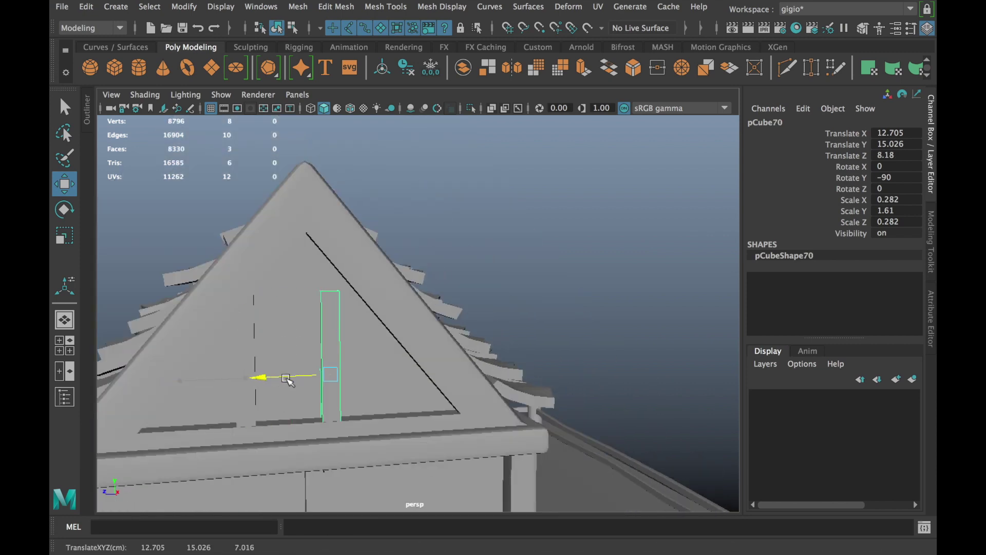
# - Duplicate a gable strip again and move the copy to the opposite gable
pyautogui.click(596, 265)
pyautogui.moveTo(596, 266)
pyautogui.keyDown('alt'); pyautogui.mouseDown()
pyautogui.moveTo(539, 276)
pyautogui.moveTo(502, 337)
pyautogui.moveTo(573, 297)
pyautogui.moveTo(522, 257)
pyautogui.moveTo(568, 306)
pyautogui.moveTo(407, 343)
pyautogui.moveTo(448, 322)
pyautogui.moveTo(275, 340)
pyautogui.moveTo(264, 380)
pyautogui.mouseUp(); pyautogui.keyUp('alt')
pyautogui.click(276, 340)
pyautogui.hotkey('ctrl', 'd')
pyautogui.moveTo(164, 331); pyautogui.dragTo(462, 292)
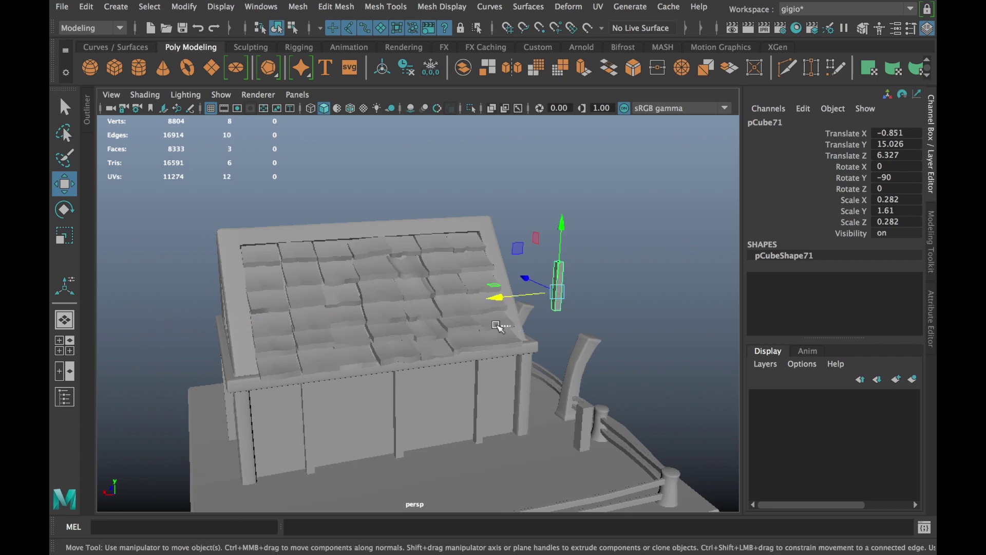
pyautogui.moveTo(494, 329)
pyautogui.keyDown('alt'); pyautogui.mouseDown()
pyautogui.moveTo(390, 341)
pyautogui.moveTo(476, 418)
pyautogui.moveTo(291, 347)
pyautogui.mouseUp(); pyautogui.keyUp('alt')
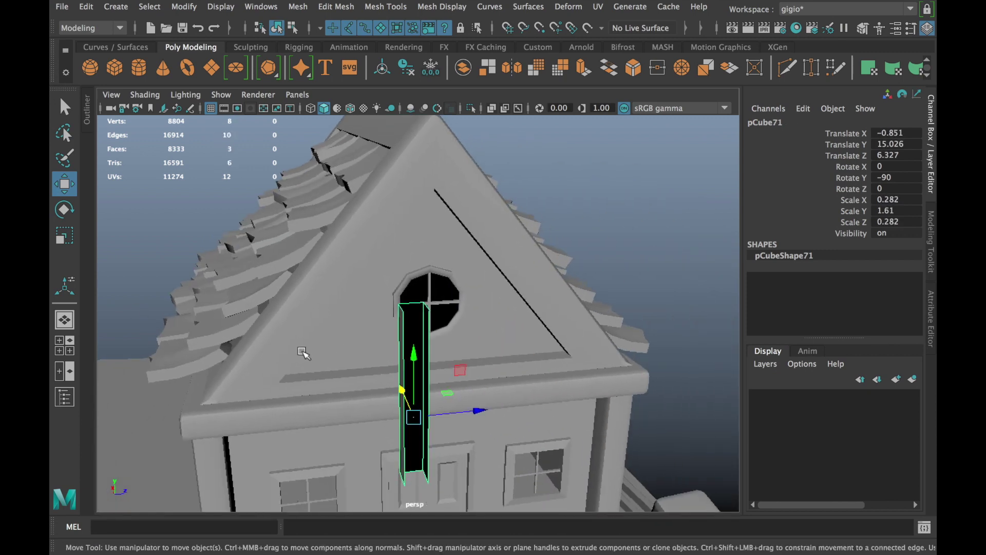
# - Rotate the copied strip 90° in X and Z to lie horizontally near the round window
pyautogui.press('e')
pyautogui.moveTo(421, 389)
pyautogui.mouseDown()
pyautogui.moveTo(436, 473)
pyautogui.moveTo(488, 441)
pyautogui.mouseUp()
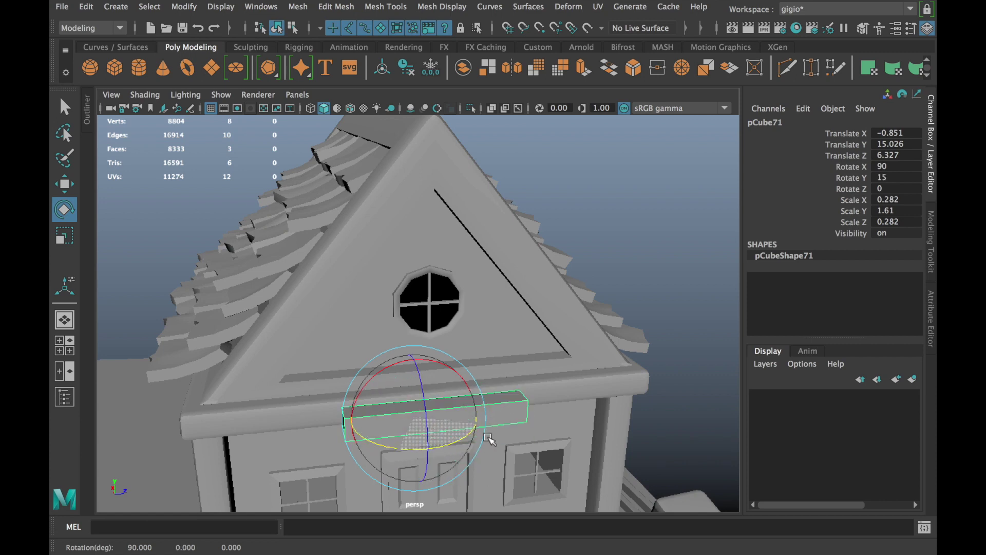
pyautogui.moveTo(419, 392); pyautogui.dragTo(425, 475)
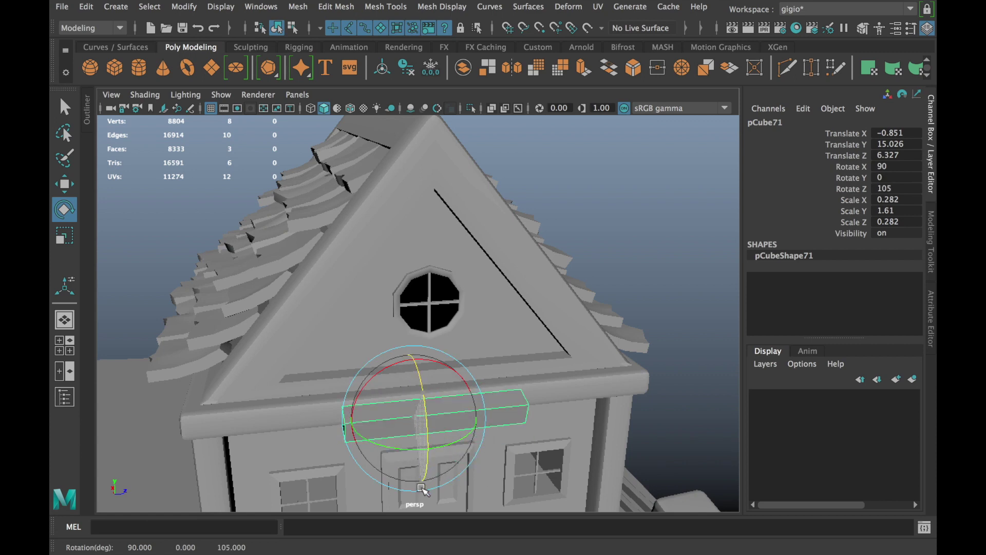
pyautogui.press('w')
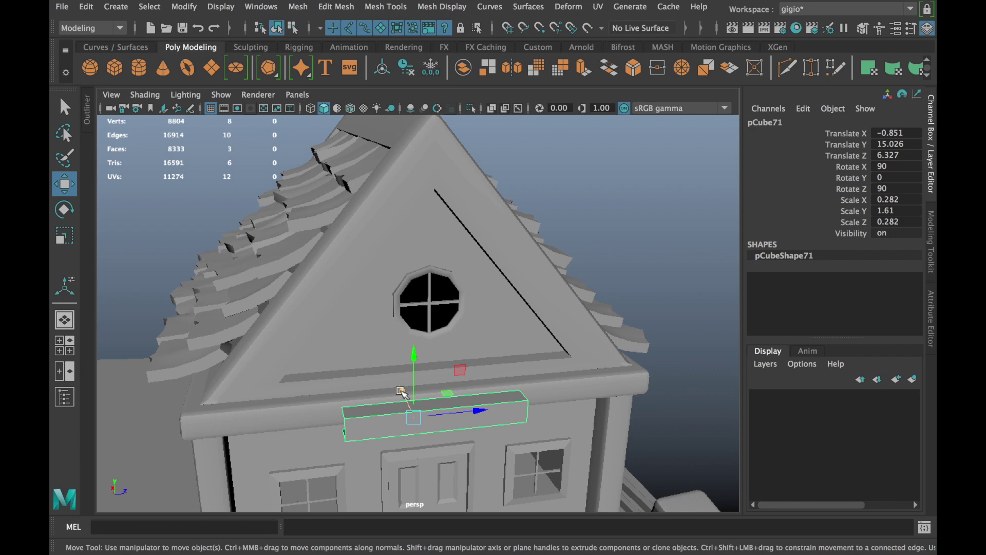
pyautogui.moveTo(401, 393); pyautogui.dragTo(305, 315, button='middle')
pyautogui.moveTo(322, 330)
pyautogui.keyDown('alt'); pyautogui.mouseDown()
pyautogui.moveTo(378, 414)
pyautogui.moveTo(452, 463)
pyautogui.mouseUp(); pyautogui.keyUp('alt')
# - Make the beam thinner in height and depth and raise it above the round window
pyautogui.press('r')
pyautogui.moveTo(224, 329); pyautogui.dragTo(224, 320)
pyautogui.moveTo(272, 359)
pyautogui.keyDown('alt'); pyautogui.mouseDown()
pyautogui.moveTo(227, 391)
pyautogui.moveTo(238, 368)
pyautogui.mouseUp(); pyautogui.keyUp('alt')
pyautogui.press('w')
pyautogui.moveTo(236, 367); pyautogui.dragTo(236, 334, button='middle')
pyautogui.moveTo(235, 334)
pyautogui.keyDown('alt'); pyautogui.mouseDown()
pyautogui.moveTo(288, 389)
pyautogui.moveTo(373, 403)
pyautogui.moveTo(348, 343)
pyautogui.moveTo(378, 336)
pyautogui.moveTo(385, 405)
pyautogui.moveTo(379, 302)
pyautogui.moveTo(396, 218)
pyautogui.mouseUp(); pyautogui.keyUp('alt')
pyautogui.scroll(3, 411, 220)
pyautogui.moveTo(360, 191); pyautogui.dragTo(360, 180)
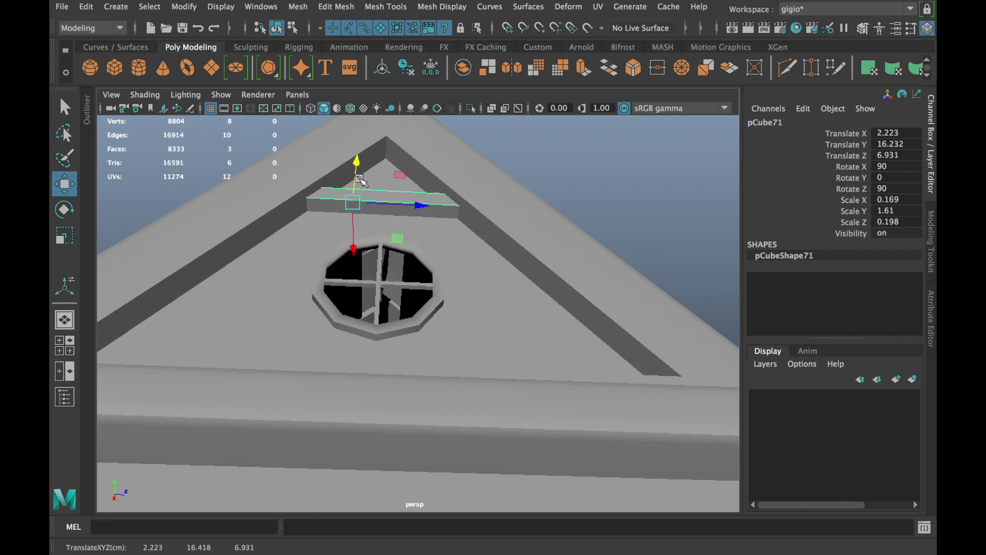
# - Shorten the beam, freeze its transforms, and raise it toward the gable peak
pyautogui.press('r')
pyautogui.moveTo(440, 205); pyautogui.dragTo(432, 205)
pyautogui.press('w')
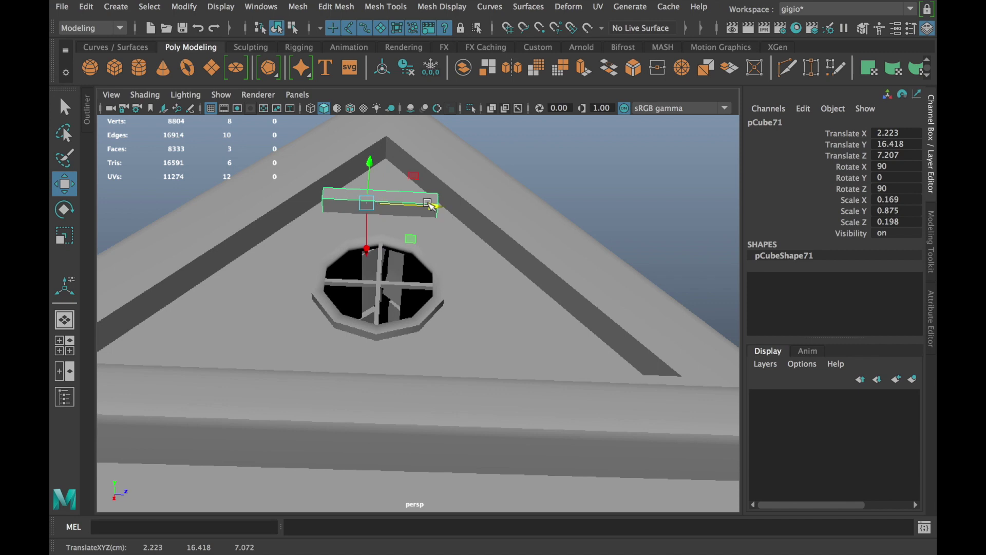
pyautogui.click(431, 68)
pyautogui.moveTo(447, 210)
pyautogui.keyDown('alt'); pyautogui.mouseDown()
pyautogui.moveTo(353, 256)
pyautogui.moveTo(352, 219)
pyautogui.mouseUp(); pyautogui.keyUp('alt')
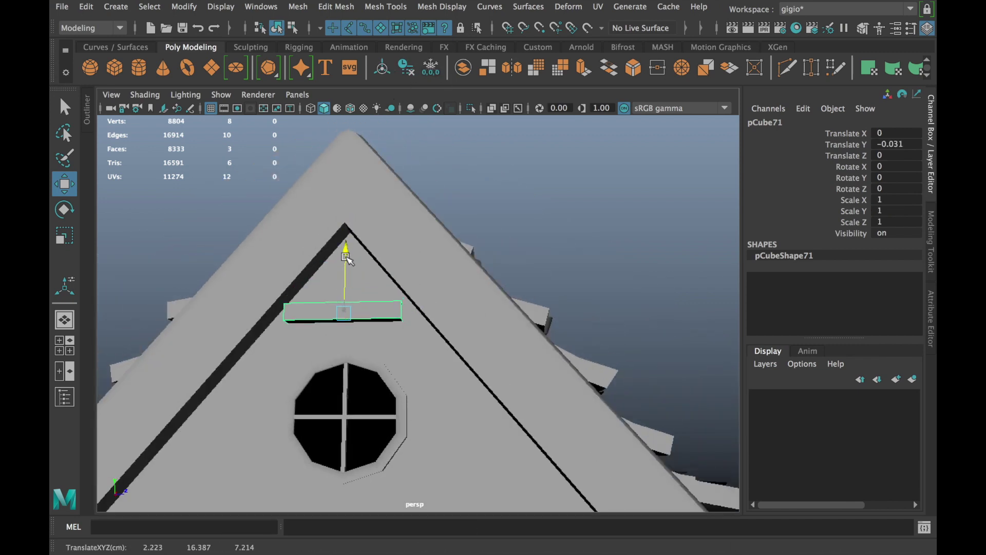
# - Stretch the horizontal gable beam wider along Z
pyautogui.press('r')
pyautogui.moveTo(411, 311); pyautogui.dragTo(431, 312)
pyautogui.scroll(-5, 443, 310)
pyautogui.moveTo(319, 375)
pyautogui.keyDown('alt'); pyautogui.mouseDown()
pyautogui.moveTo(253, 390)
pyautogui.moveTo(287, 391)
pyautogui.mouseUp(); pyautogui.keyUp('alt')
# - Copy the beam, rotate it -90° in X to stand upright, and place it beside the window
pyautogui.press('w')
pyautogui.moveTo(335, 281); pyautogui.dragTo(335, 346)
pyautogui.press('e')
pyautogui.moveTo(382, 384)
pyautogui.mouseDown()
pyautogui.moveTo(299, 324)
pyautogui.moveTo(451, 402)
pyautogui.mouseUp()
pyautogui.press('w')
pyautogui.scroll(3, 451, 395)
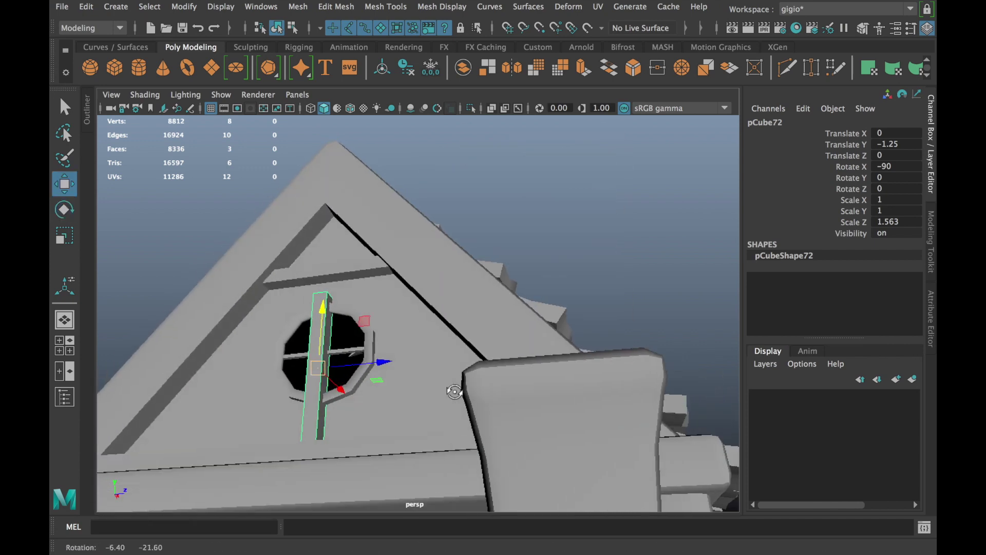
pyautogui.moveTo(448, 364)
pyautogui.mouseDown()
pyautogui.moveTo(509, 359)
pyautogui.moveTo(390, 359)
pyautogui.moveTo(510, 458)
pyautogui.moveTo(408, 335)
pyautogui.moveTo(463, 330)
pyautogui.mouseUp()
# - Duplicate the upright strip and move the copy to the window's other side
pyautogui.scroll(3, 462, 330)
pyautogui.click(471, 292)
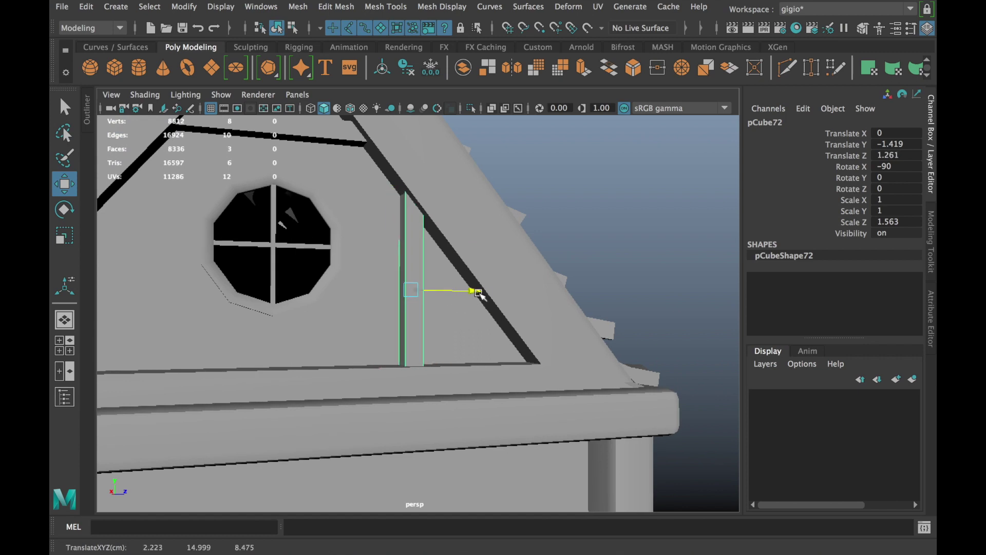
pyautogui.hotkey('ctrl', 'd')
pyautogui.moveTo(477, 294)
pyautogui.keyDown('alt'); pyautogui.mouseDown()
pyautogui.moveTo(378, 330)
pyautogui.moveTo(314, 308)
pyautogui.moveTo(261, 306)
pyautogui.mouseUp(); pyautogui.keyUp('alt')
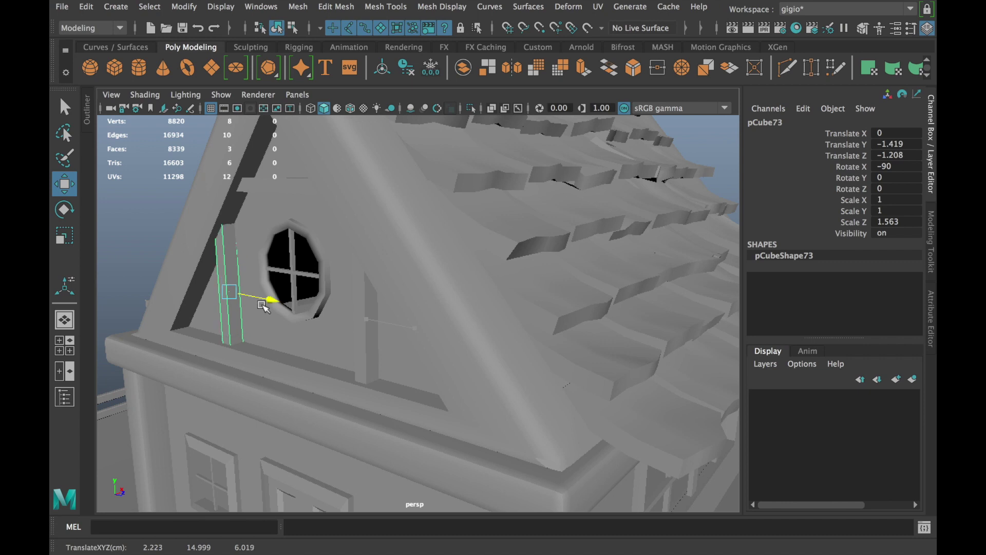
pyautogui.keyDown('alt'); pyautogui.moveTo(340, 326); pyautogui.dragTo(402, 302); pyautogui.keyUp('alt')
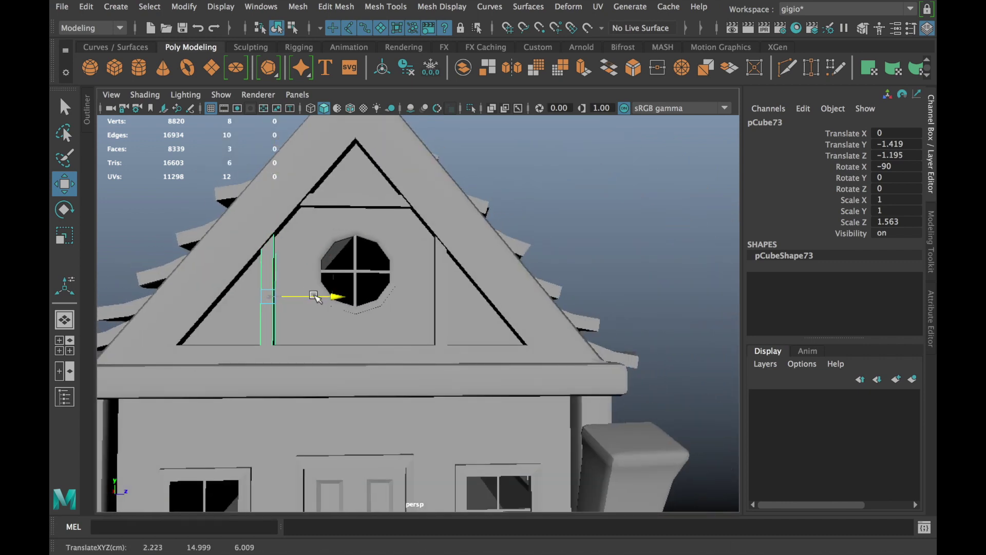
pyautogui.click(581, 190)
pyautogui.moveTo(580, 190)
pyautogui.keyDown('alt'); pyautogui.mouseDown()
pyautogui.moveTo(502, 286)
pyautogui.moveTo(168, 345)
pyautogui.moveTo(97, 334)
pyautogui.moveTo(226, 328)
pyautogui.moveTo(478, 403)
pyautogui.moveTo(503, 402)
pyautogui.moveTo(320, 280)
pyautogui.mouseUp(); pyautogui.keyUp('alt')
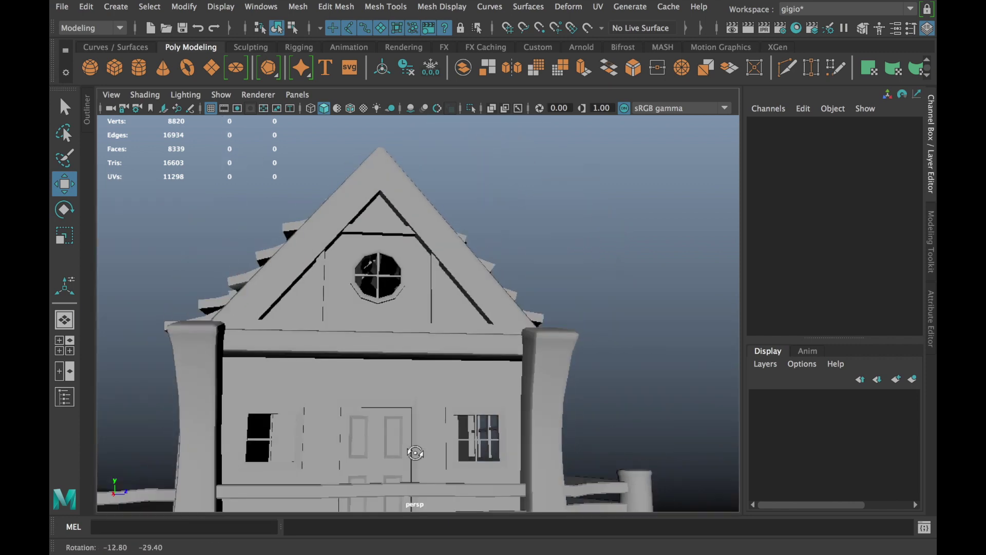
# - Move the strip copy down beside the front door
pyautogui.click(322, 284)
pyautogui.moveTo(323, 229)
pyautogui.mouseDown()
pyautogui.moveTo(319, 342)
pyautogui.moveTo(359, 401)
pyautogui.moveTo(630, 325)
pyautogui.moveTo(472, 334)
pyautogui.mouseUp()
pyautogui.keyDown('alt'); pyautogui.moveTo(473, 334); pyautogui.dragTo(432, 416, button='middle'); pyautogui.keyUp('alt')
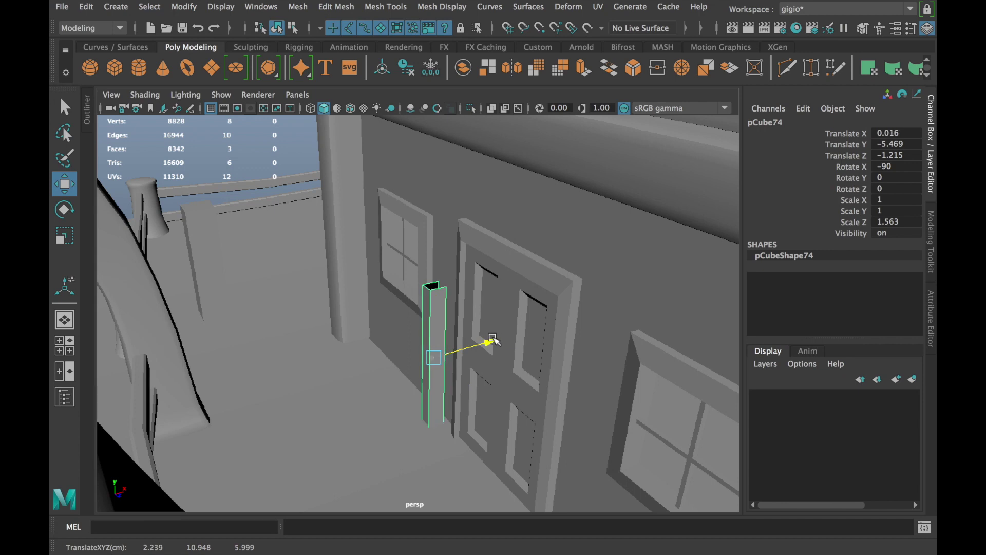
pyautogui.keyDown('alt'); pyautogui.moveTo(493, 340); pyautogui.dragTo(475, 304, button='middle'); pyautogui.keyUp('alt')
# - Select the trim strip's top edges in edge mode
pyautogui.moveTo(463, 170); pyautogui.dragTo(454, 126, button='right')
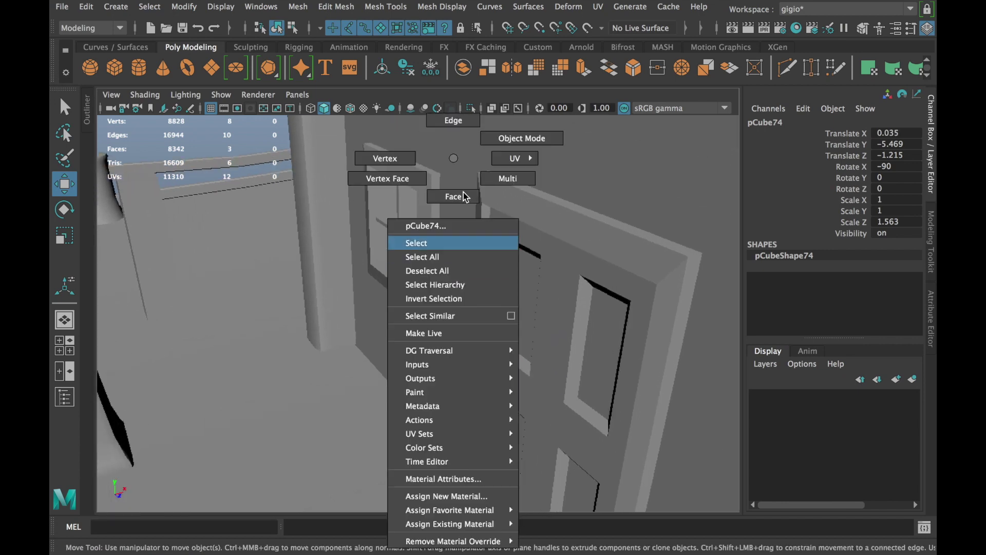
pyautogui.scroll(2, 452, 282)
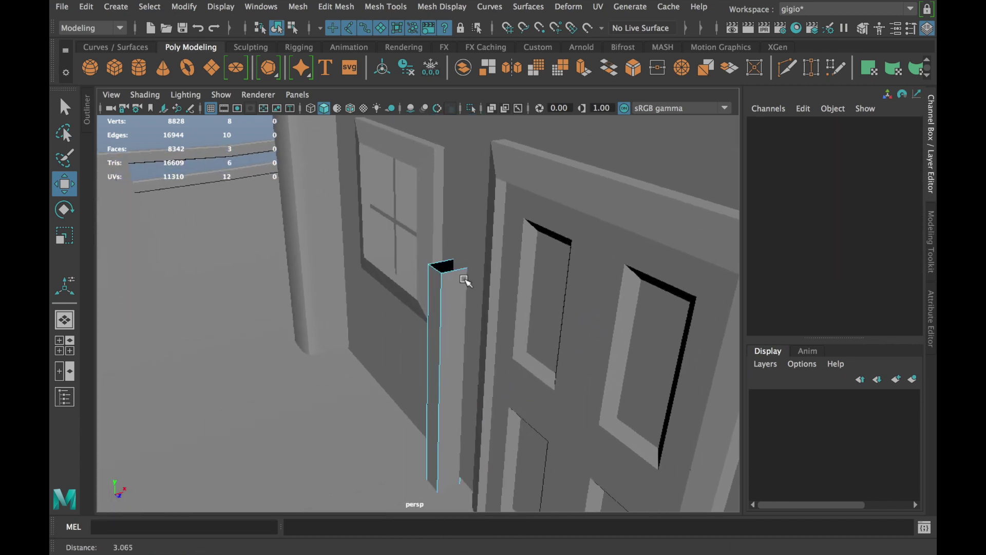
pyautogui.click(440, 264)
pyautogui.scroll(1, 469, 271)
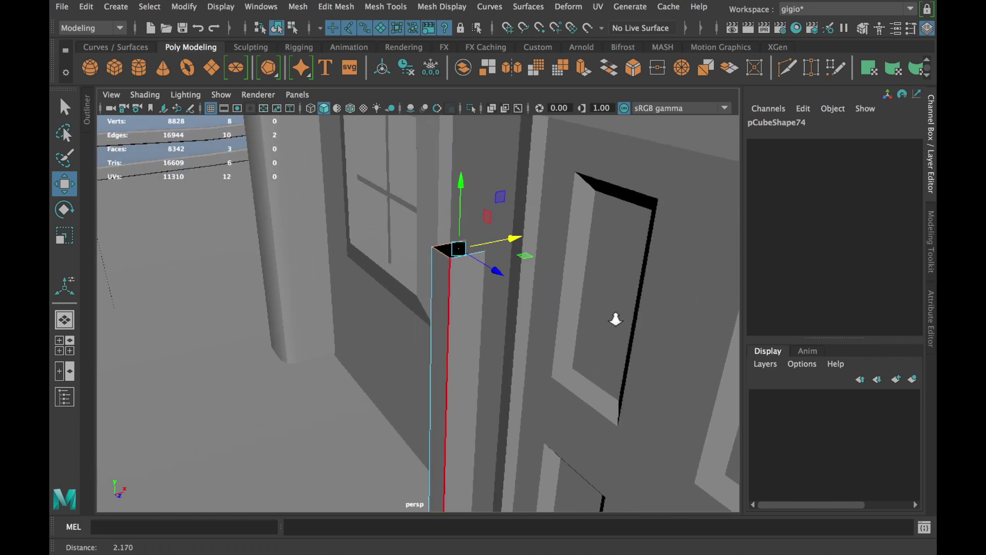
pyautogui.scroll(1, 473, 253)
pyautogui.keyDown('shift'); pyautogui.click(473, 243); pyautogui.keyUp('shift')
pyautogui.moveTo(473, 244)
pyautogui.keyDown('alt'); pyautogui.mouseDown()
pyautogui.moveTo(434, 268)
pyautogui.moveTo(394, 74)
pyautogui.mouseUp(); pyautogui.keyUp('alt')
pyautogui.scroll(2, 434, 269)
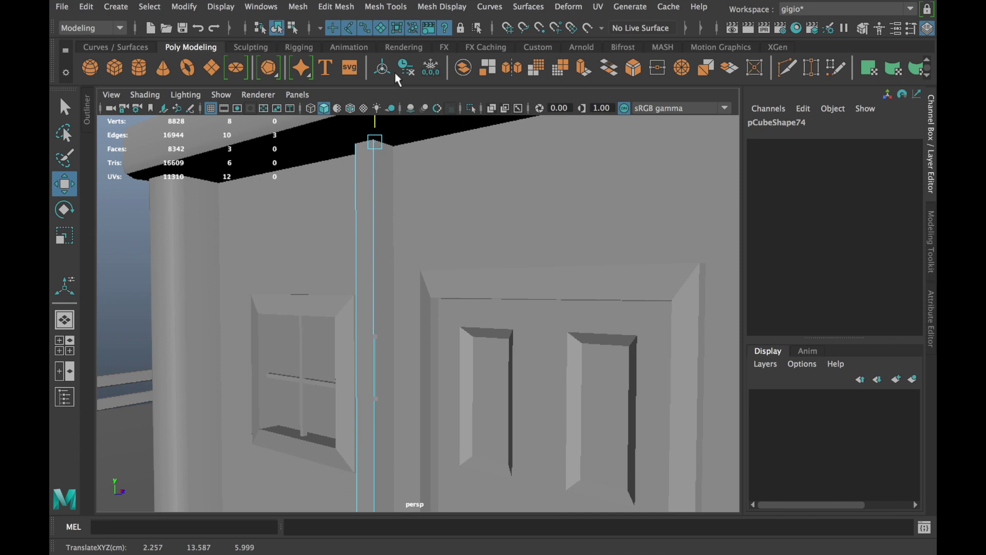
pyautogui.scroll(-3, 493, 300)
pyautogui.keyDown('alt'); pyautogui.moveTo(448, 330); pyautogui.dragTo(379, 322); pyautogui.keyUp('alt')
# - Slide the trim strip right of the door to Translate Z 1.194 and deselect it
pyautogui.moveTo(341, 158); pyautogui.dragTo(400, 161, button='right')
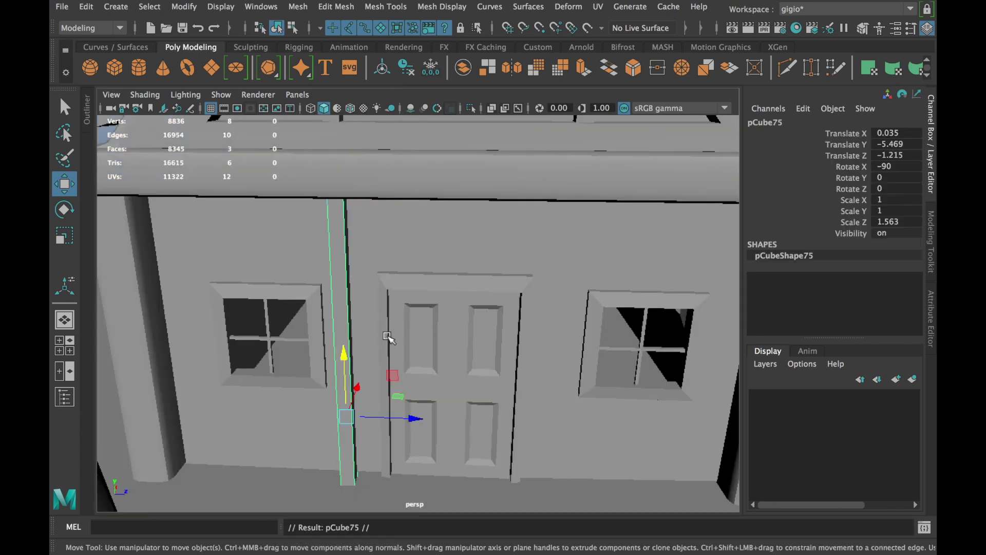
pyautogui.moveTo(415, 417); pyautogui.dragTo(623, 415)
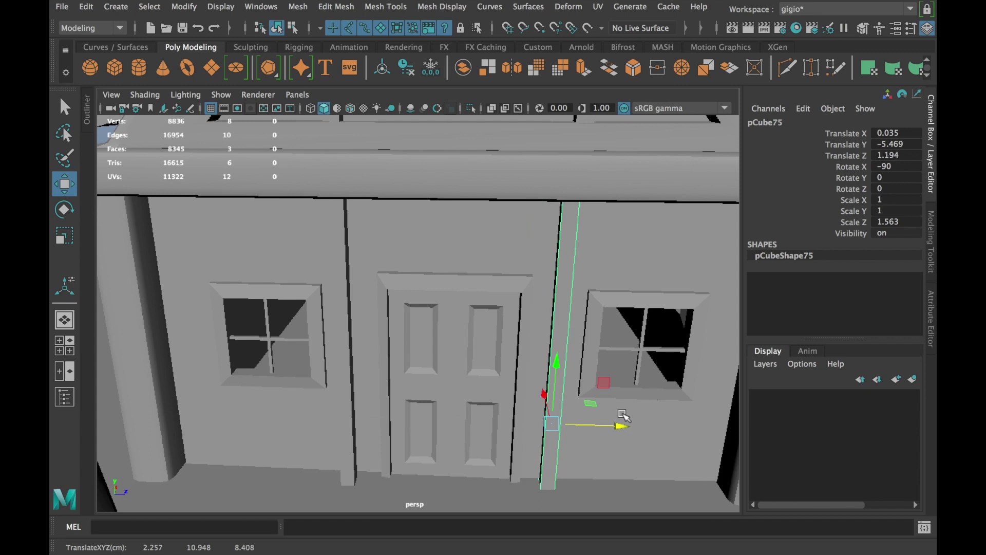
pyautogui.scroll(-3, 623, 415)
pyautogui.moveTo(538, 418)
pyautogui.keyDown('alt'); pyautogui.mouseDown()
pyautogui.moveTo(469, 396)
pyautogui.moveTo(396, 403)
pyautogui.mouseUp(); pyautogui.keyUp('alt')
pyautogui.moveTo(278, 159); pyautogui.dragTo(281, 219, button='right')
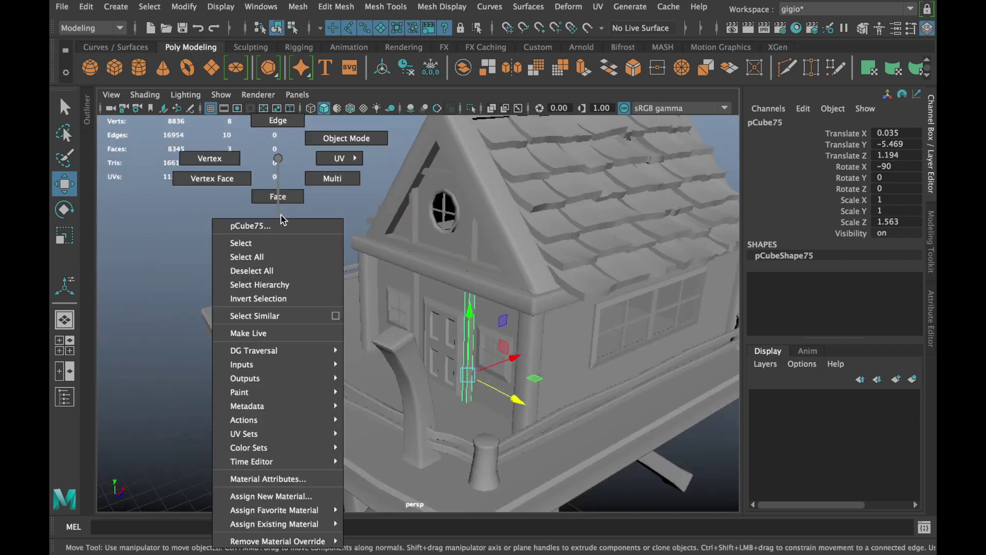
pyautogui.click(341, 176)
pyautogui.moveTo(341, 176)
pyautogui.keyDown('alt'); pyautogui.mouseDown()
pyautogui.moveTo(458, 238)
pyautogui.moveTo(269, 267)
pyautogui.moveTo(132, 254)
pyautogui.moveTo(189, 253)
pyautogui.moveTo(577, 389)
pyautogui.moveTo(477, 322)
pyautogui.mouseUp(); pyautogui.keyUp('alt')
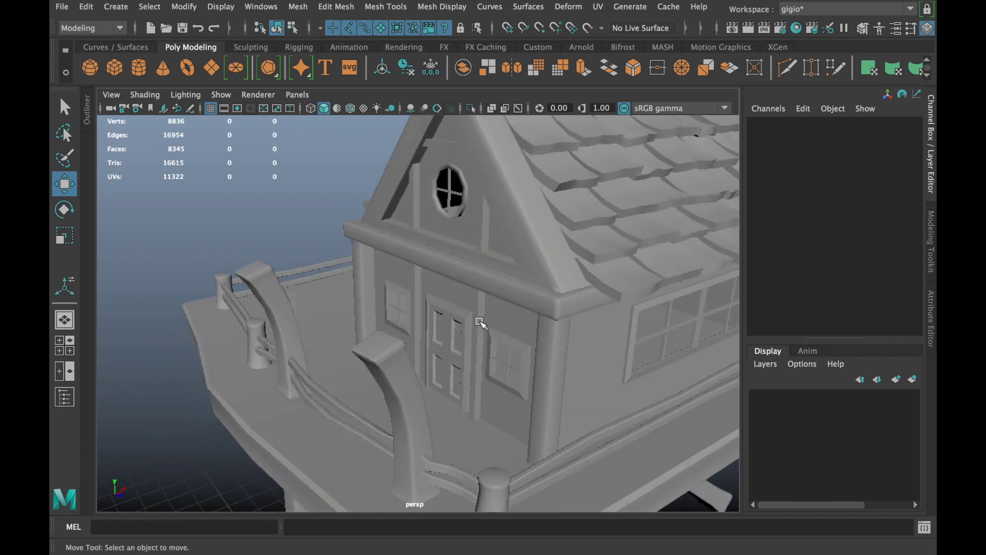
# - Shift-drag clone the door trim strip and slide the copy to the wall corner
pyautogui.click(478, 322)
pyautogui.moveTo(524, 415); pyautogui.dragTo(546, 424)
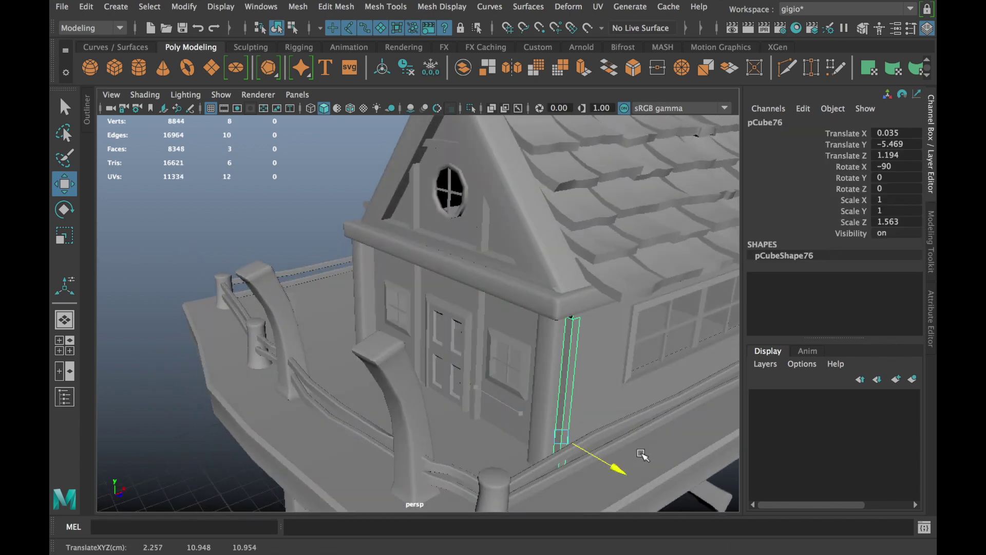
pyautogui.keyDown('alt'); pyautogui.moveTo(639, 454); pyautogui.dragTo(308, 411); pyautogui.keyUp('alt')
pyautogui.moveTo(308, 411)
pyautogui.keyDown('alt'); pyautogui.mouseDown(button='right')
pyautogui.moveTo(187, 455)
pyautogui.moveTo(301, 442)
pyautogui.mouseUp(button='right'); pyautogui.keyUp('alt')
pyautogui.moveTo(301, 441)
pyautogui.mouseDown()
pyautogui.moveTo(411, 445)
pyautogui.moveTo(210, 458)
pyautogui.moveTo(279, 449)
pyautogui.mouseUp()
# - Rotate the copied strip 90° and position it beside the long side window, up to the eave
pyautogui.press('e')
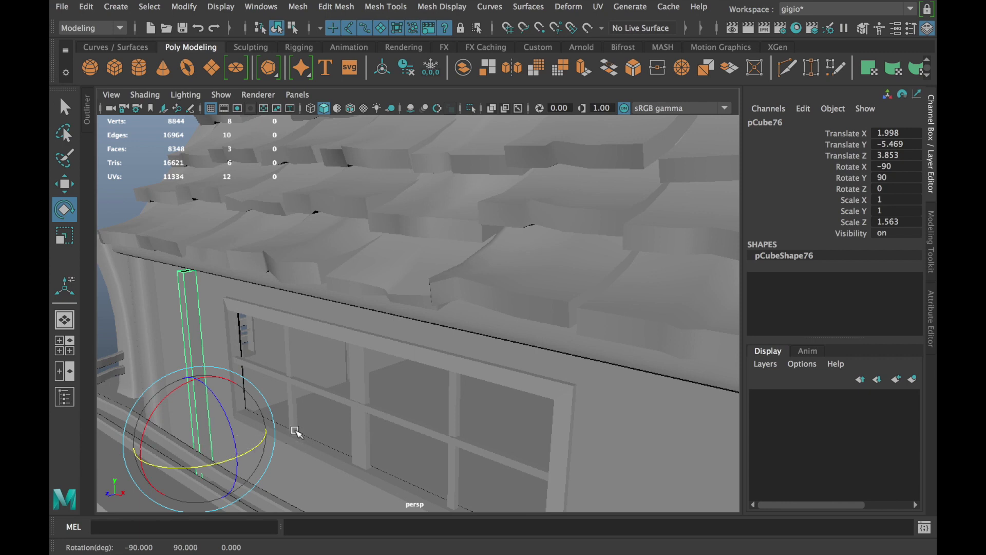
pyautogui.press('w')
pyautogui.moveTo(233, 432)
pyautogui.mouseDown()
pyautogui.moveTo(136, 452)
pyautogui.moveTo(179, 450)
pyautogui.mouseUp()
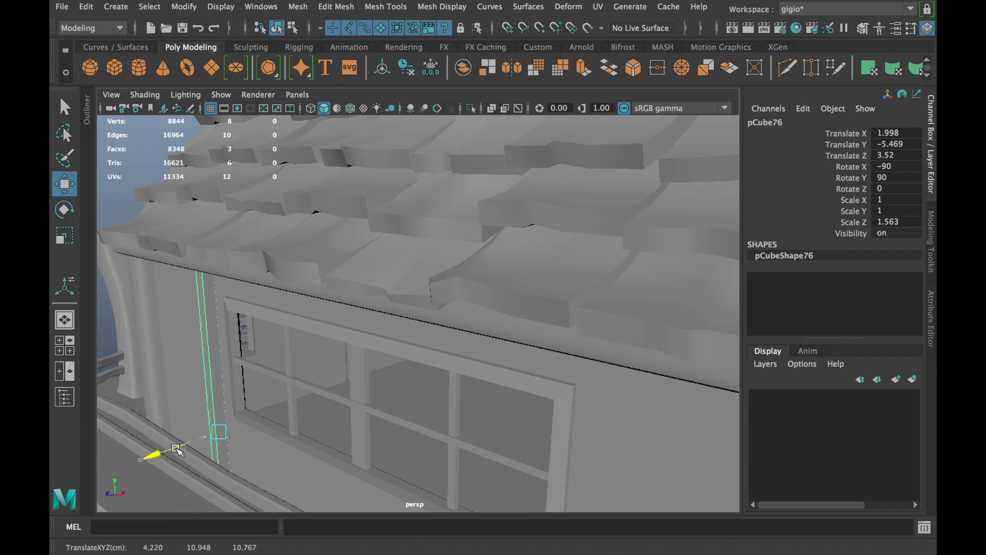
pyautogui.keyDown('alt'); pyautogui.moveTo(289, 452); pyautogui.dragTo(498, 432); pyautogui.keyUp('alt')
pyautogui.moveTo(584, 465); pyautogui.dragTo(576, 438)
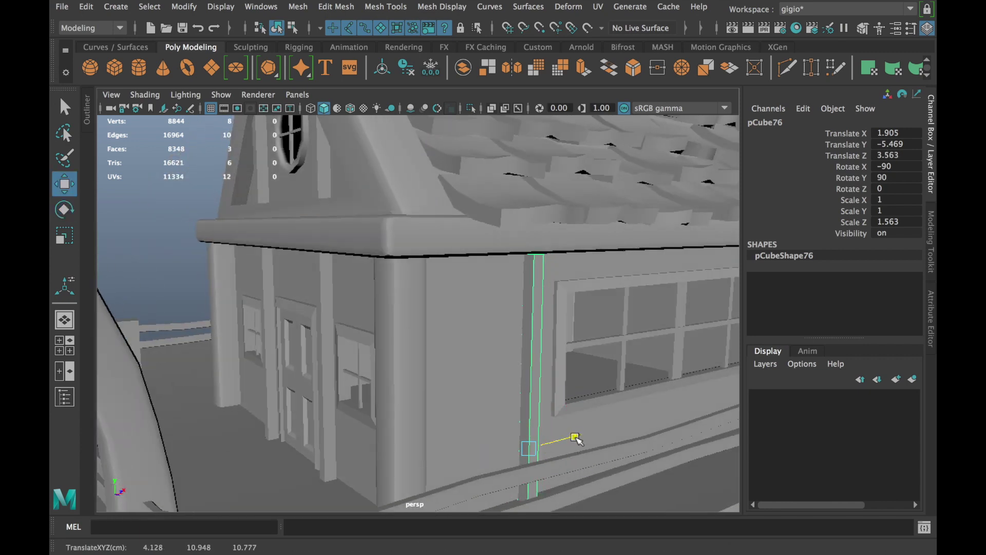
pyautogui.moveTo(587, 428)
pyautogui.keyDown('alt'); pyautogui.mouseDown()
pyautogui.moveTo(513, 414)
pyautogui.moveTo(468, 350)
pyautogui.mouseUp(); pyautogui.keyUp('alt')
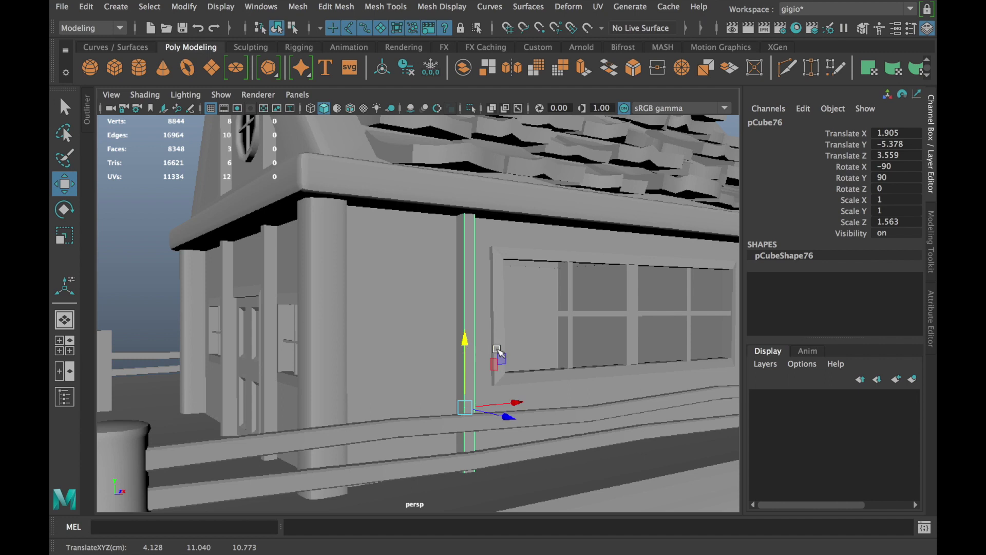
pyautogui.scroll(-5, 497, 352)
pyautogui.moveTo(546, 399)
pyautogui.keyDown('alt'); pyautogui.mouseDown()
pyautogui.moveTo(496, 384)
pyautogui.moveTo(642, 360)
pyautogui.moveTo(578, 329)
pyautogui.mouseUp(); pyautogui.keyUp('alt')
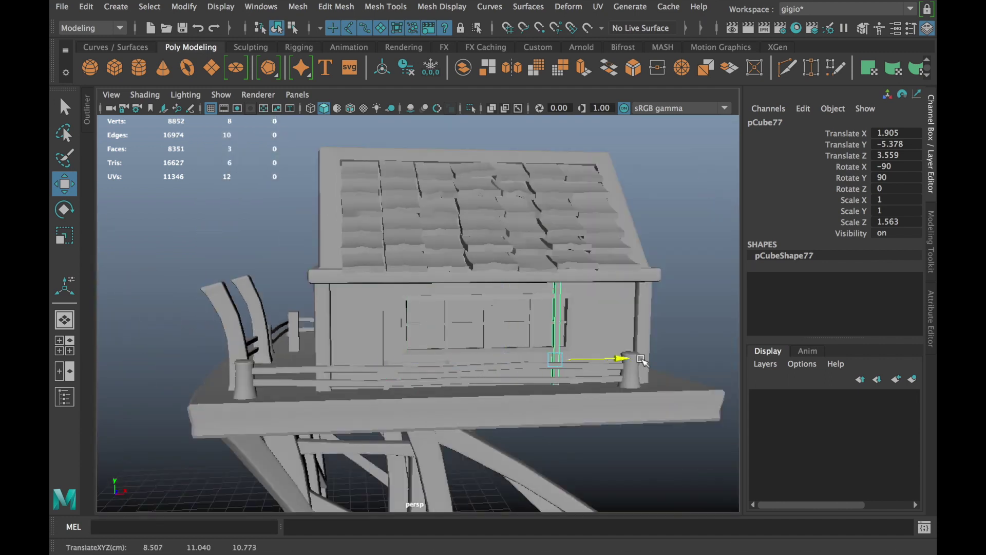
pyautogui.click(667, 288)
pyautogui.moveTo(667, 288)
pyautogui.keyDown('alt'); pyautogui.mouseDown()
pyautogui.moveTo(697, 334)
pyautogui.moveTo(414, 345)
pyautogui.mouseUp(); pyautogui.keyUp('alt')
# - Stretch the strip taller, duplicate it for the window's other side, and enable Wireframe on Shaded
pyautogui.click(386, 338)
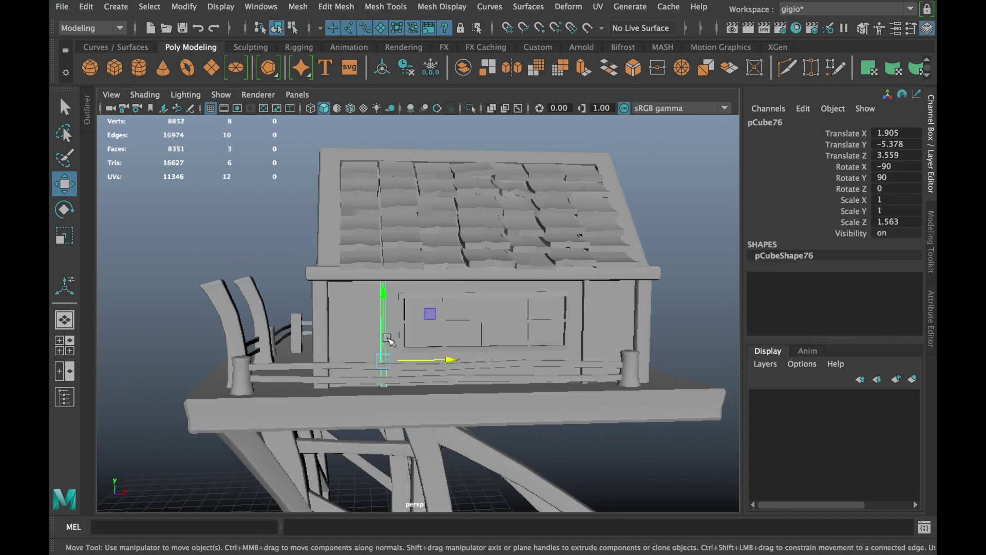
pyautogui.press('r')
pyautogui.moveTo(529, 355)
pyautogui.mouseDown()
pyautogui.moveTo(438, 432)
pyautogui.moveTo(371, 409)
pyautogui.mouseUp()
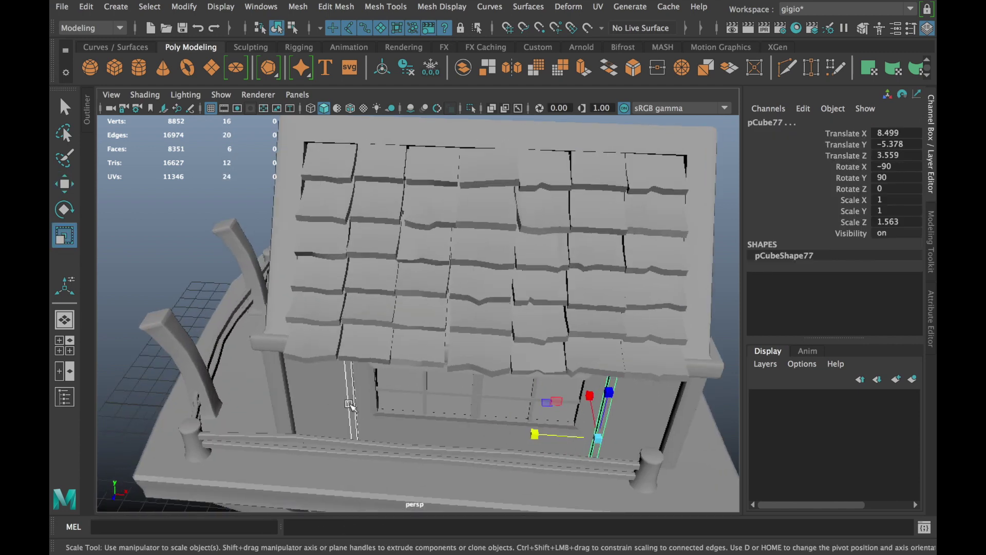
pyautogui.press('w')
pyautogui.moveTo(427, 432)
pyautogui.mouseDown()
pyautogui.moveTo(404, 429)
pyautogui.moveTo(668, 441)
pyautogui.moveTo(613, 396)
pyautogui.mouseUp()
pyautogui.hotkey('ctrl', 'd')
pyautogui.keyDown('alt'); pyautogui.moveTo(614, 396); pyautogui.dragTo(345, 381, button='right'); pyautogui.keyUp('alt')
pyautogui.click(350, 108)
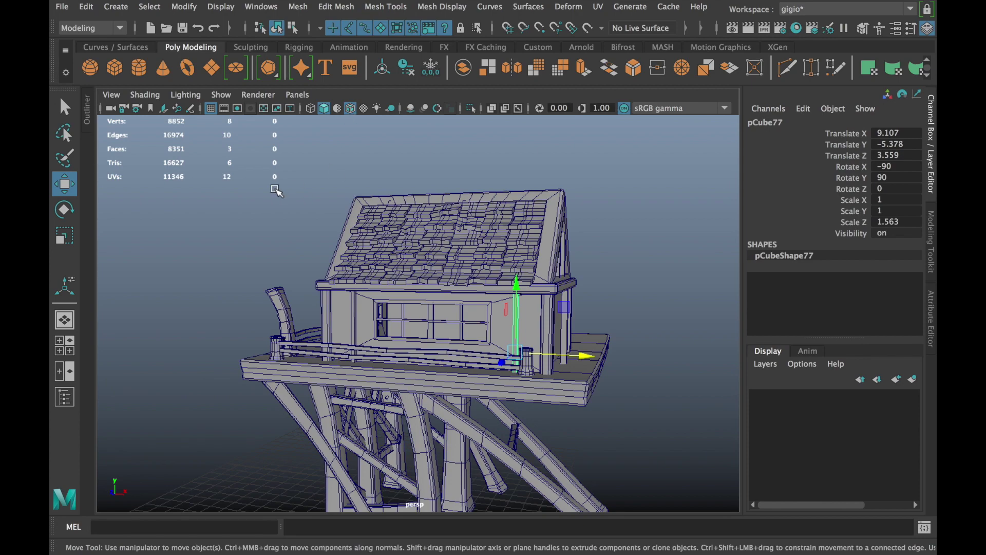
# - Orbit around to view the side of the house on stilts and its deck
pyautogui.click(277, 191)
pyautogui.keyDown('alt'); pyautogui.moveTo(276, 191); pyautogui.dragTo(359, 247); pyautogui.keyUp('alt')
pyautogui.keyDown('alt'); pyautogui.moveTo(359, 246); pyautogui.dragTo(507, 326, button='right'); pyautogui.keyUp('alt')
pyautogui.moveTo(501, 318)
pyautogui.keyDown('alt'); pyautogui.mouseDown()
pyautogui.moveTo(315, 328)
pyautogui.moveTo(432, 374)
pyautogui.mouseUp(); pyautogui.keyUp('alt')
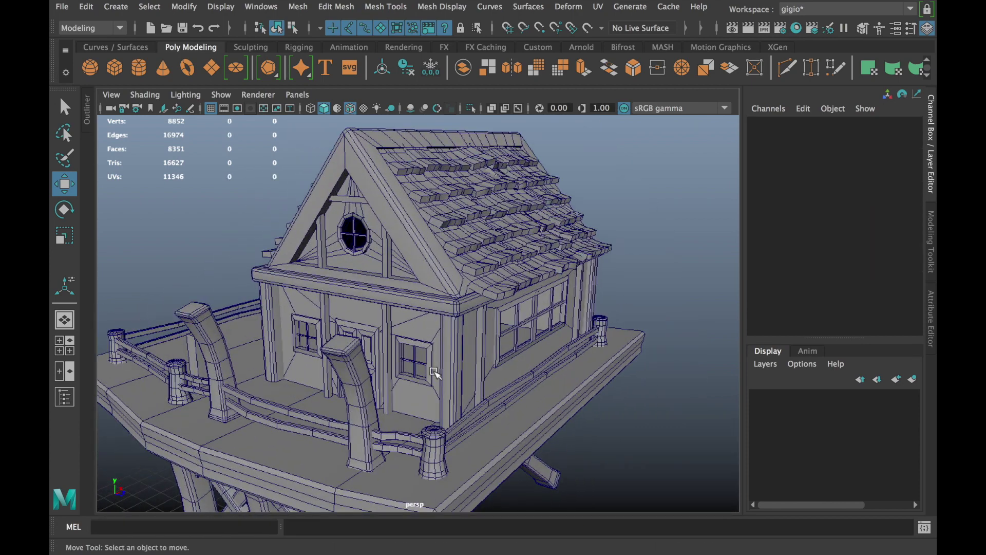
pyautogui.scroll(5, 584, 341)
pyautogui.keyDown('alt'); pyautogui.moveTo(616, 380); pyautogui.dragTo(519, 380); pyautogui.keyUp('alt')
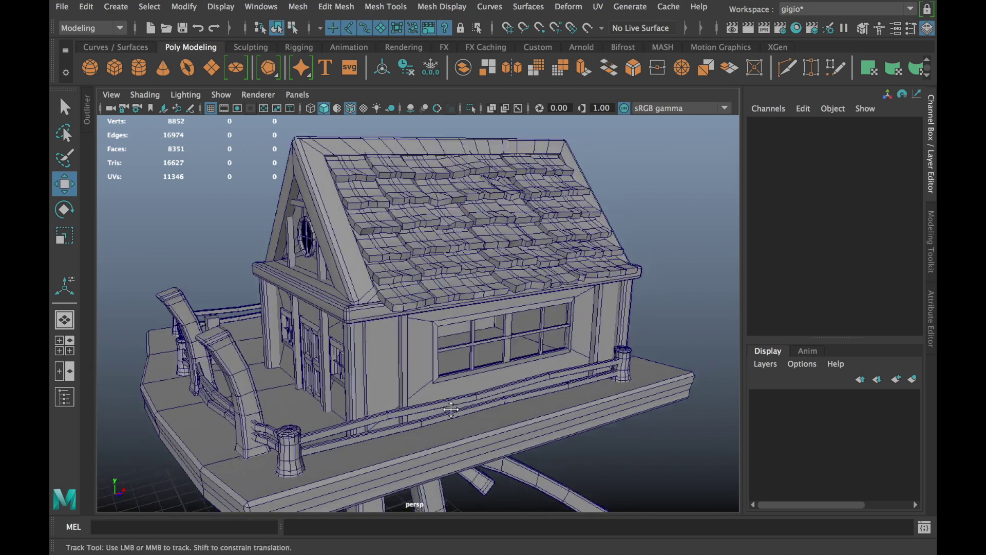
pyautogui.scroll(5, 519, 452)
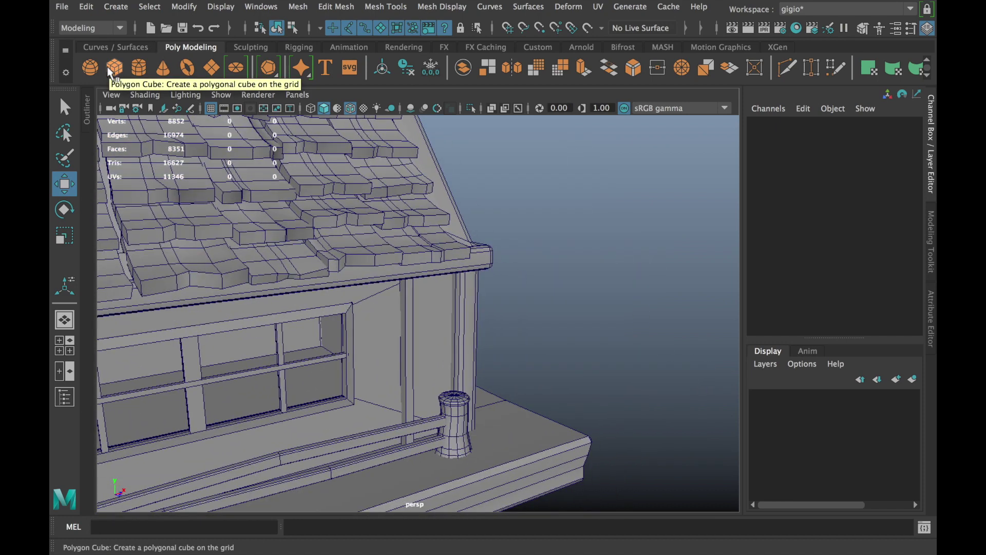
# - Create a polygon cube and move it onto the deck near the corner post
pyautogui.click(110, 70)
pyautogui.scroll(-10, 396, 430)
pyautogui.moveTo(290, 471); pyautogui.dragTo(479, 478)
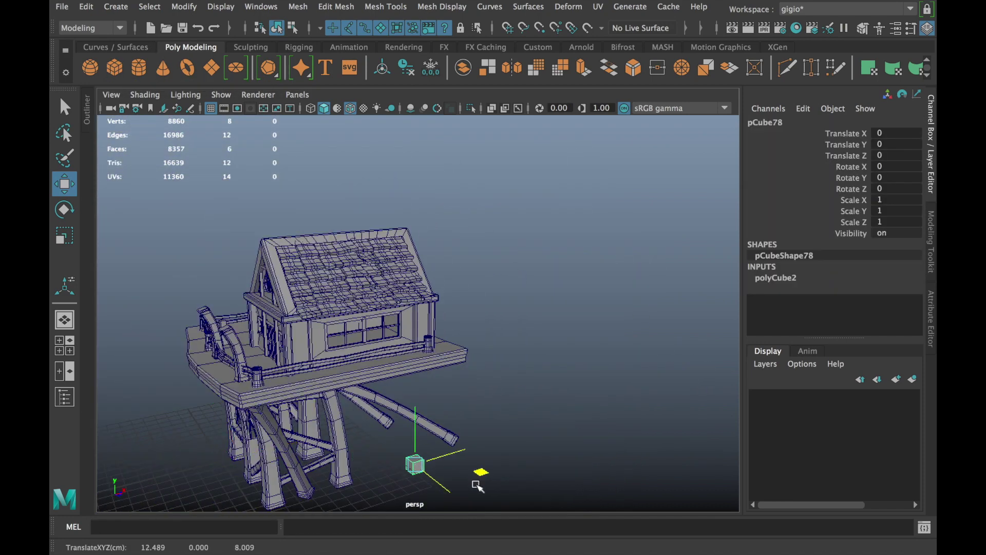
pyautogui.scroll(8, 335, 386)
pyautogui.moveTo(485, 418); pyautogui.dragTo(503, 406)
pyautogui.moveTo(421, 420)
pyautogui.keyDown('alt'); pyautogui.mouseDown()
pyautogui.moveTo(390, 359)
pyautogui.moveTo(426, 328)
pyautogui.moveTo(462, 352)
pyautogui.moveTo(405, 428)
pyautogui.mouseUp(); pyautogui.keyUp('alt')
pyautogui.scroll(3, 411, 360)
# - Delete the cube's bottom face to leave it open-bottomed
pyautogui.moveTo(404, 187); pyautogui.dragTo(406, 226, button='right')
pyautogui.click(398, 437)
pyautogui.press('Delete')
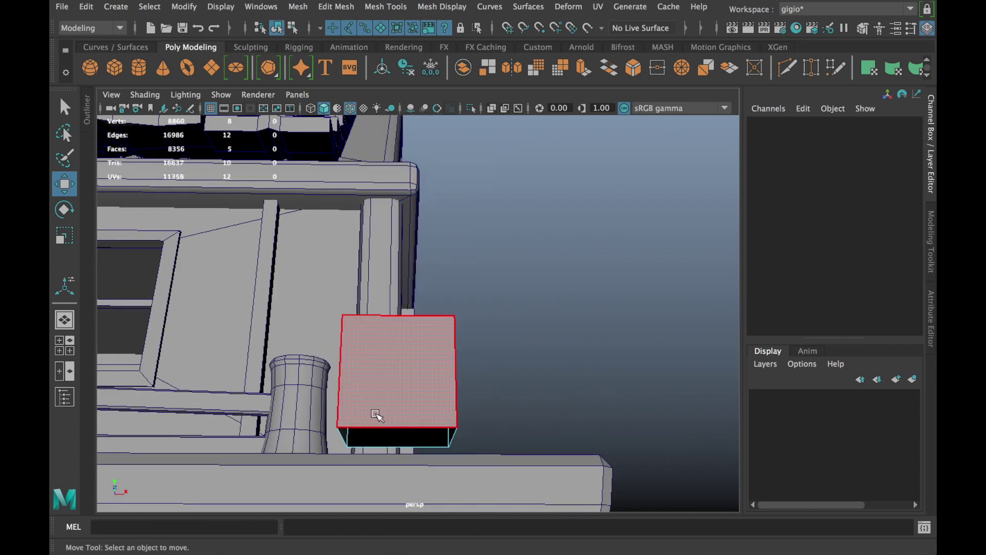
pyautogui.moveTo(386, 422); pyautogui.dragTo(429, 135, button='right')
# - Scale the cube down into a thin post shape on the deck
pyautogui.press('e')
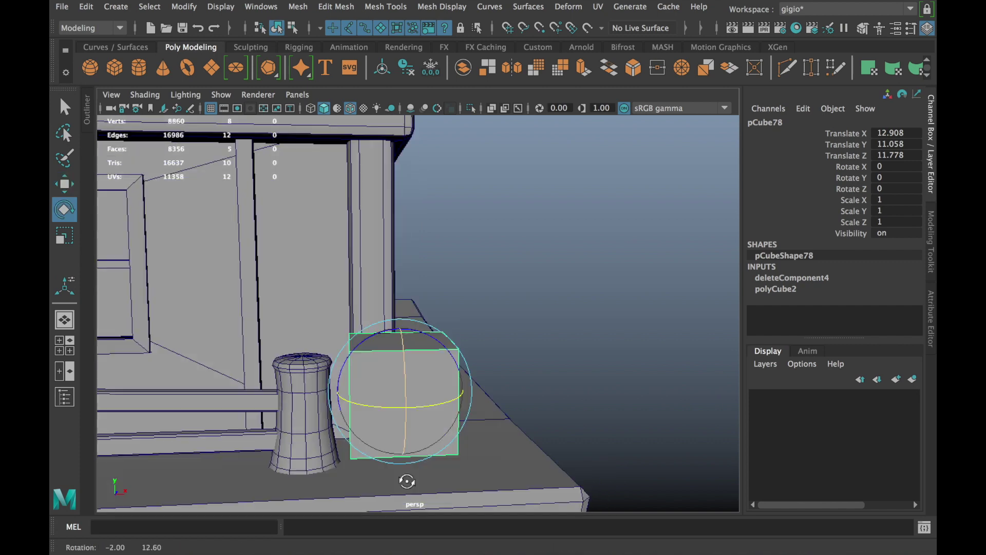
pyautogui.keyDown('alt'); pyautogui.moveTo(416, 392); pyautogui.dragTo(455, 383); pyautogui.keyUp('alt')
pyautogui.press('r')
pyautogui.keyDown('ctrl'); pyautogui.moveTo(452, 381); pyautogui.dragTo(418, 380, button='middle'); pyautogui.keyUp('ctrl')
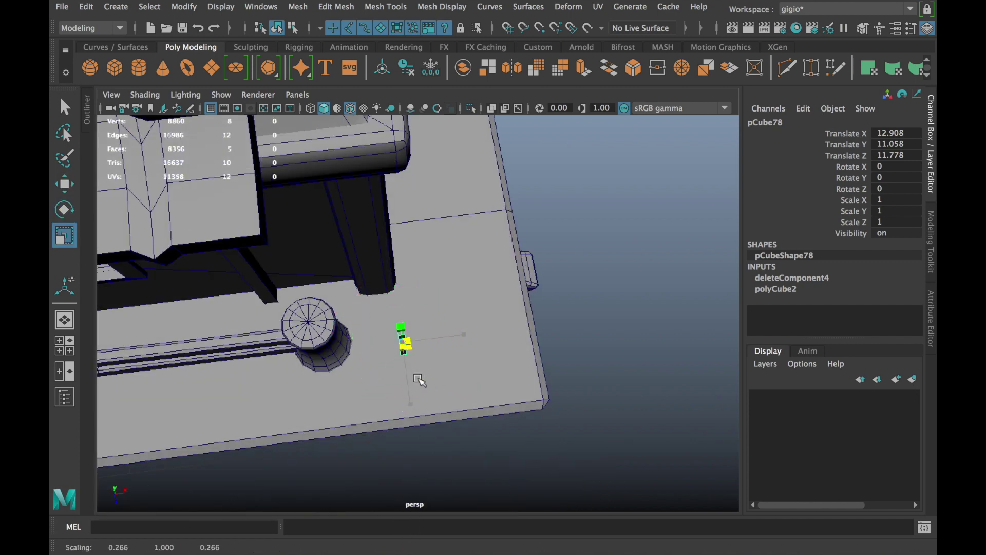
pyautogui.moveTo(435, 380)
pyautogui.keyDown('alt'); pyautogui.mouseDown()
pyautogui.moveTo(400, 334)
pyautogui.moveTo(445, 401)
pyautogui.moveTo(425, 440)
pyautogui.moveTo(445, 458)
pyautogui.moveTo(440, 403)
pyautogui.moveTo(447, 425)
pyautogui.mouseUp(); pyautogui.keyUp('alt')
pyautogui.press('w')
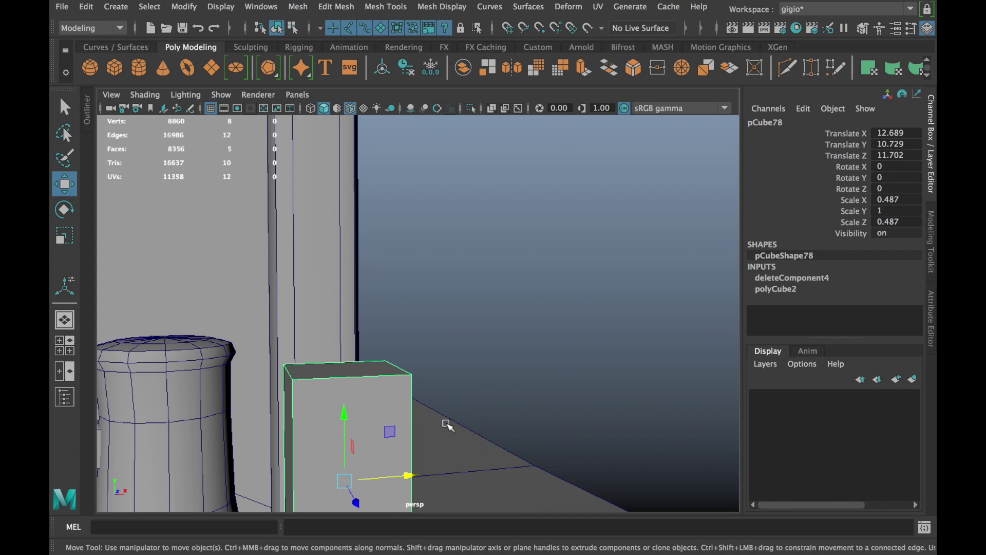
pyautogui.keyDown('alt'); pyautogui.moveTo(465, 382); pyautogui.dragTo(436, 407); pyautogui.keyUp('alt')
# - Delete round railing post pCylinder3 and move the square post into its spot
pyautogui.rightClick(280, 409)
pyautogui.click(262, 411)
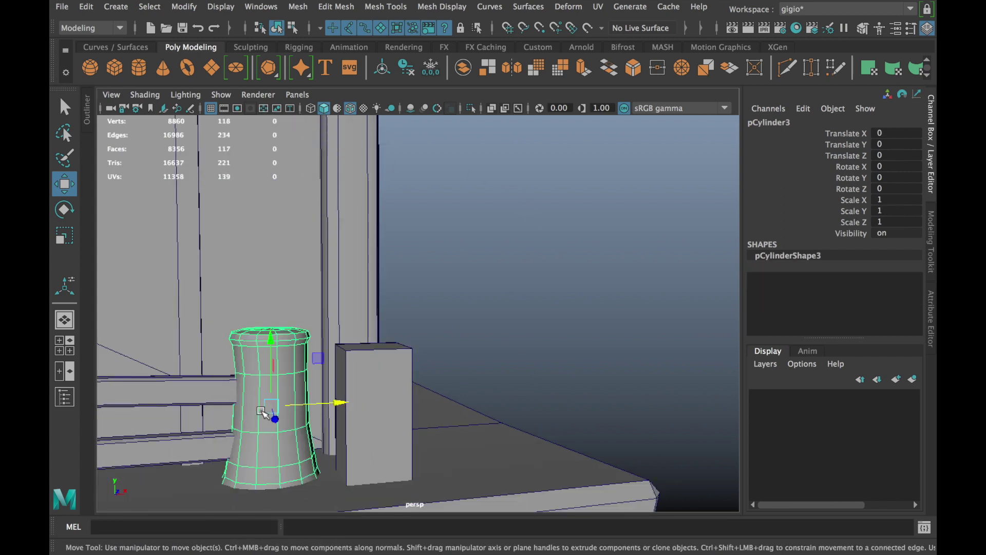
pyautogui.press('Delete')
pyautogui.click(374, 409)
pyautogui.moveTo(431, 408)
pyautogui.mouseDown()
pyautogui.moveTo(347, 415)
pyautogui.moveTo(438, 438)
pyautogui.moveTo(314, 457)
pyautogui.moveTo(549, 319)
pyautogui.mouseUp()
pyautogui.moveTo(546, 177); pyautogui.dragTo(599, 162, button='right')
pyautogui.moveTo(598, 162)
pyautogui.keyDown('alt'); pyautogui.mouseDown()
pyautogui.moveTo(375, 365)
pyautogui.moveTo(359, 313)
pyautogui.moveTo(365, 294)
pyautogui.mouseUp(); pyautogui.keyUp('alt')
# - Adjust the square post's height, ending at scale 0.487 × 1.172 × 0.487
pyautogui.click(375, 366)
pyautogui.press('e')
pyautogui.press('r')
pyautogui.keyDown('alt'); pyautogui.moveTo(355, 345); pyautogui.dragTo(309, 411); pyautogui.keyUp('alt')
pyautogui.moveTo(229, 392)
pyautogui.mouseDown()
pyautogui.moveTo(220, 407)
pyautogui.moveTo(293, 359)
pyautogui.moveTo(295, 343)
pyautogui.mouseUp()
pyautogui.press('w')
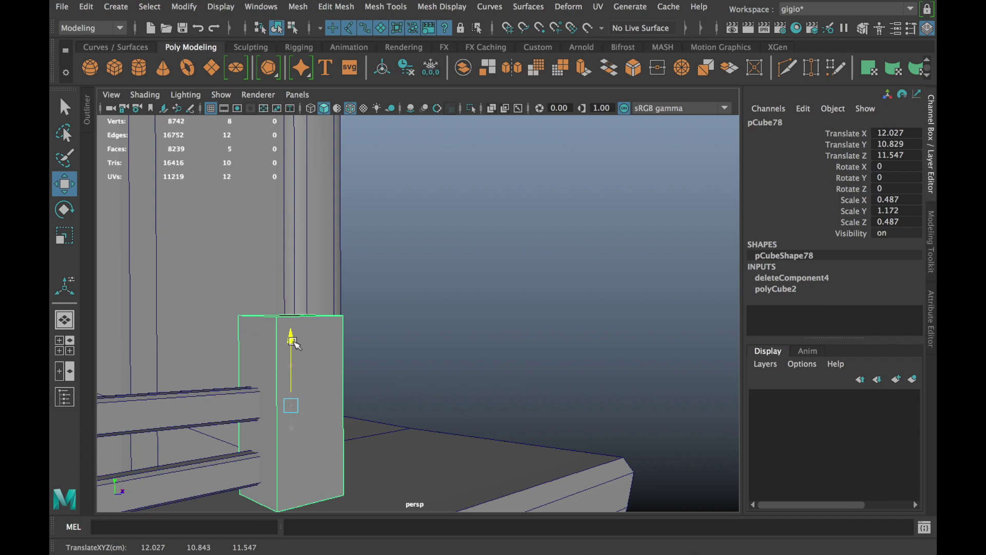
# - Cut an edge loop near the post's top and soft-scale its top face outward into a cap
pyautogui.keyDown('shift'); pyautogui.moveTo(249, 365); pyautogui.dragTo(241, 390, button='right'); pyautogui.keyUp('shift')
pyautogui.click(239, 327)
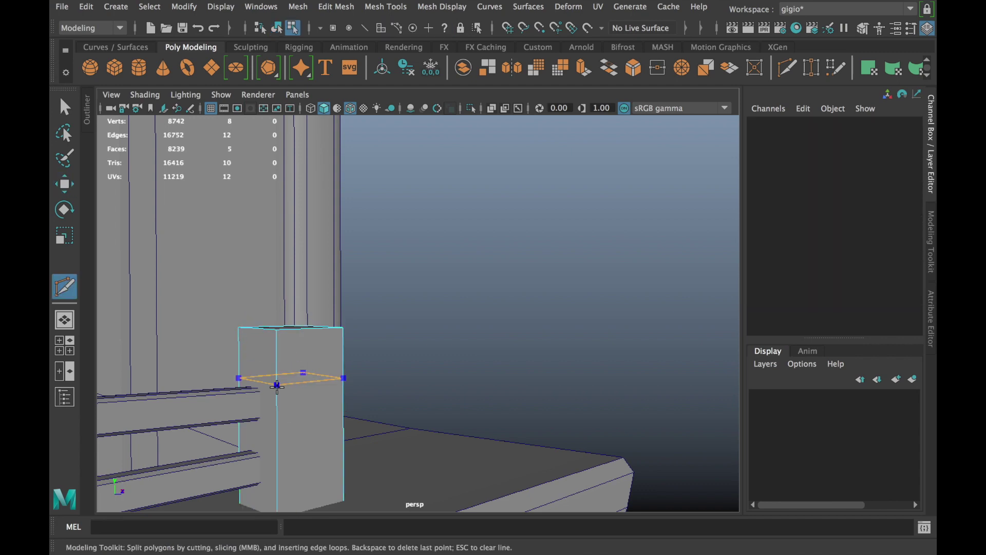
pyautogui.moveTo(375, 159); pyautogui.dragTo(453, 136, button='right')
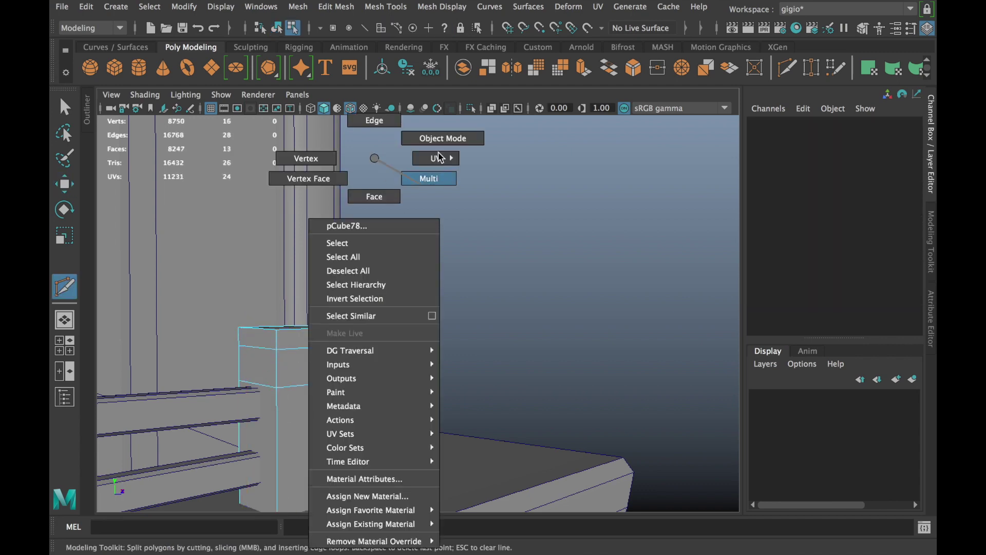
pyautogui.moveTo(441, 227)
pyautogui.keyDown('alt'); pyautogui.mouseDown()
pyautogui.moveTo(407, 353)
pyautogui.moveTo(317, 373)
pyautogui.mouseUp(); pyautogui.keyUp('alt')
pyautogui.moveTo(313, 159); pyautogui.dragTo(315, 194, button='right')
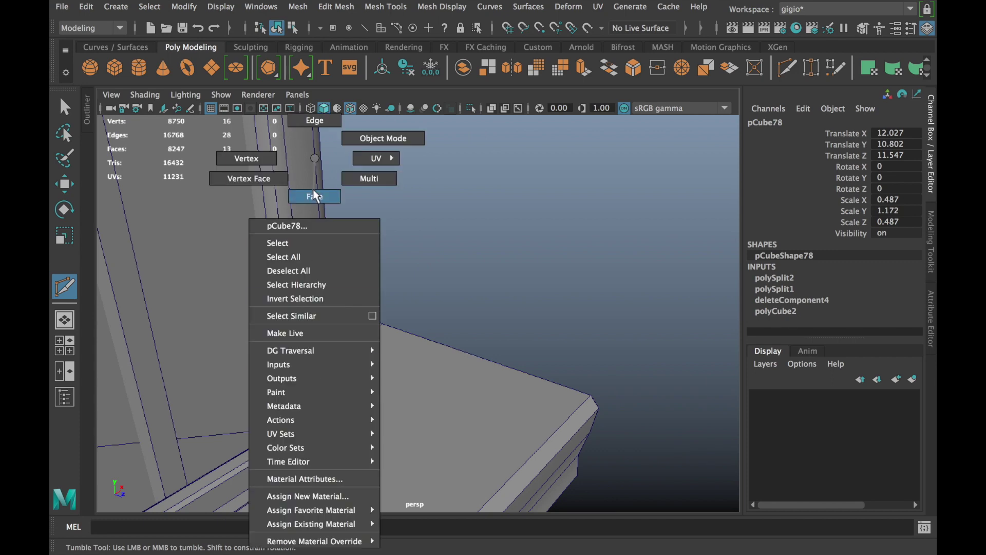
pyautogui.press('w')
pyautogui.click(308, 378)
pyautogui.press('r')
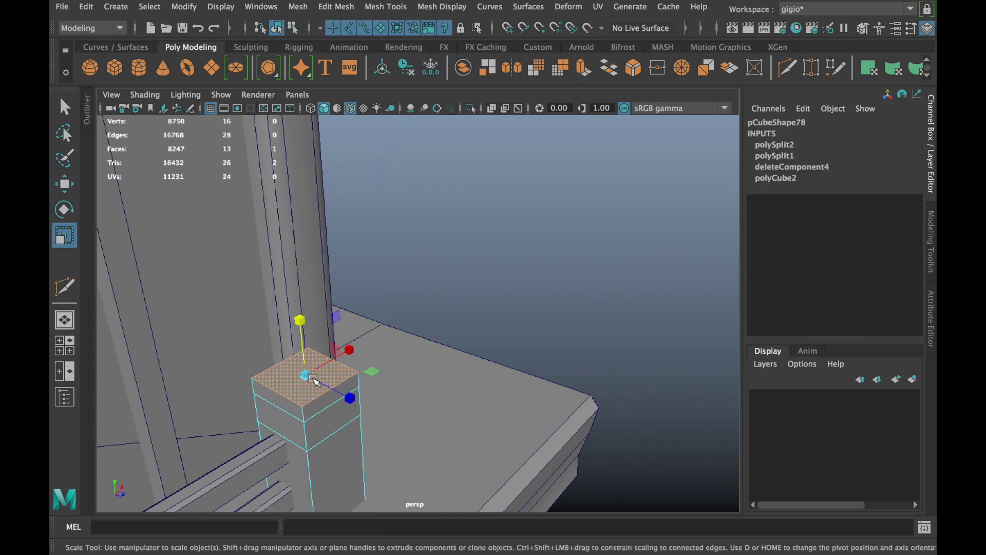
pyautogui.press('b')
pyautogui.moveTo(370, 370); pyautogui.dragTo(260, 395)
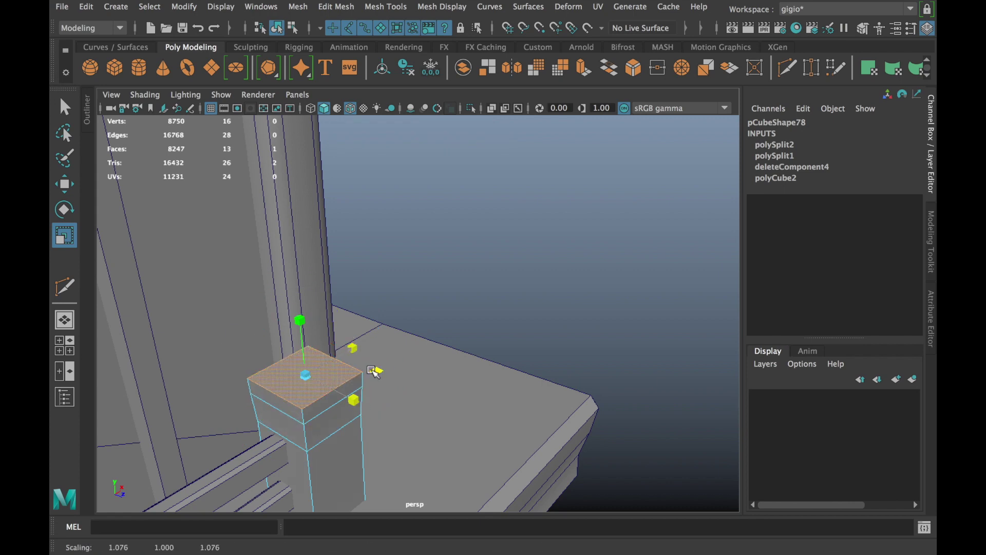
# - Turn off the wireframe overlay and orbit under the deck to select the square post
pyautogui.moveTo(478, 248)
pyautogui.mouseDown(button='right')
pyautogui.moveTo(499, 184)
pyautogui.moveTo(343, 119)
pyautogui.mouseUp(button='right')
pyautogui.click(350, 108)
pyautogui.moveTo(351, 154)
pyautogui.keyDown('alt'); pyautogui.mouseDown()
pyautogui.moveTo(296, 297)
pyautogui.moveTo(375, 337)
pyautogui.mouseUp(); pyautogui.keyUp('alt')
pyautogui.keyDown('alt'); pyautogui.moveTo(375, 337); pyautogui.dragTo(518, 383, button='right'); pyautogui.keyUp('alt')
pyautogui.keyDown('alt'); pyautogui.moveTo(517, 384); pyautogui.dragTo(251, 431); pyautogui.keyUp('alt')
pyautogui.moveTo(251, 431)
pyautogui.keyDown('alt'); pyautogui.mouseDown(button='right')
pyautogui.moveTo(458, 389)
pyautogui.moveTo(436, 384)
pyautogui.moveTo(279, 458)
pyautogui.mouseUp(button='right'); pyautogui.keyUp('alt')
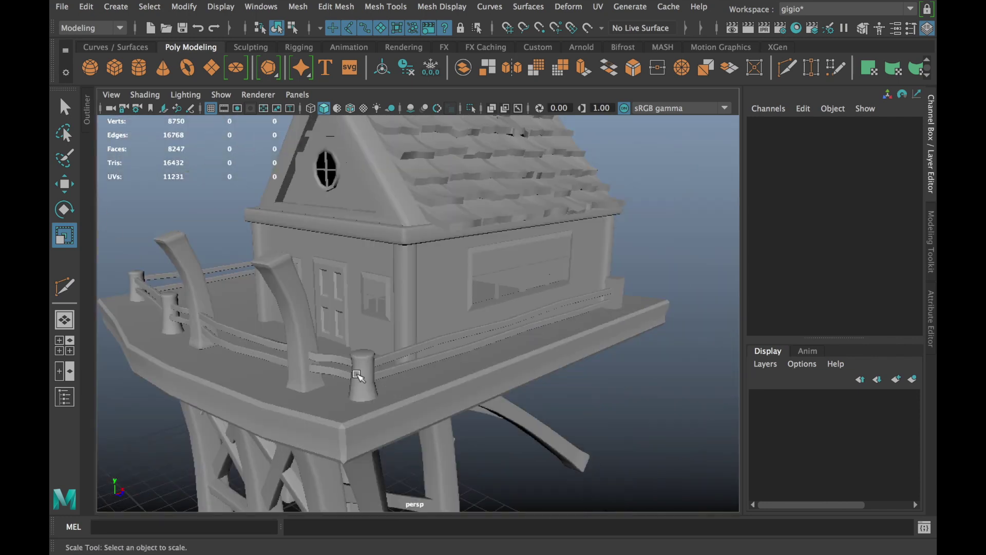
pyautogui.click(358, 376)
pyautogui.keyDown('alt'); pyautogui.moveTo(358, 375); pyautogui.dragTo(469, 379, button='right'); pyautogui.keyUp('alt')
pyautogui.click(419, 371)
pyautogui.keyDown('alt'); pyautogui.moveTo(325, 415); pyautogui.dragTo(396, 392, button='right'); pyautogui.keyUp('alt')
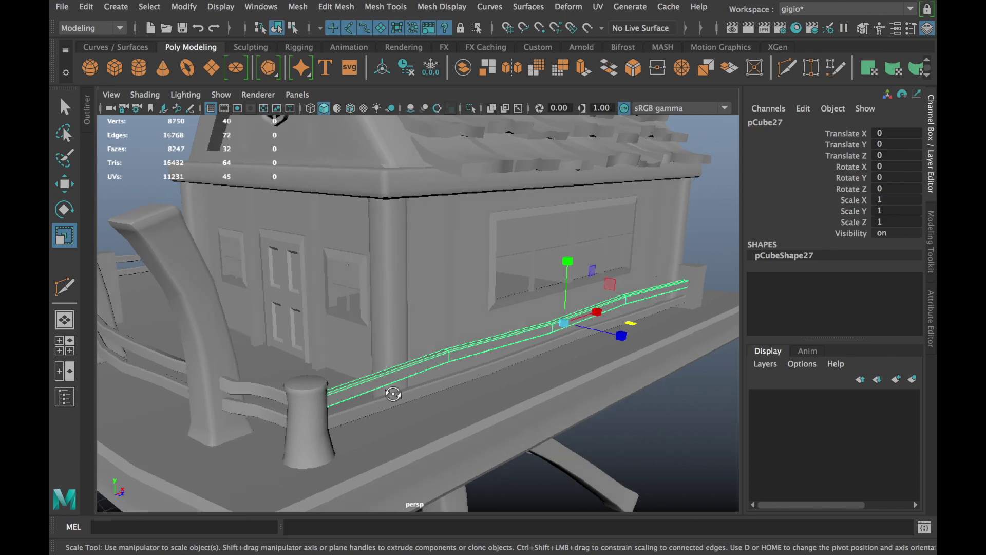
pyautogui.keyDown('alt'); pyautogui.moveTo(396, 392); pyautogui.dragTo(309, 370); pyautogui.keyUp('alt')
pyautogui.keyDown('alt'); pyautogui.moveTo(308, 369); pyautogui.dragTo(627, 368, button='right'); pyautogui.keyUp('alt')
pyautogui.click(627, 368)
pyautogui.click(447, 420)
# - Bevel the square post's top edges at Fraction 0.4, then select the leftover round post
pyautogui.moveTo(446, 420)
pyautogui.mouseDown(button='right')
pyautogui.moveTo(446, 401)
pyautogui.moveTo(477, 396)
pyautogui.moveTo(557, 418)
pyautogui.mouseUp(button='right')
pyautogui.click(478, 397)
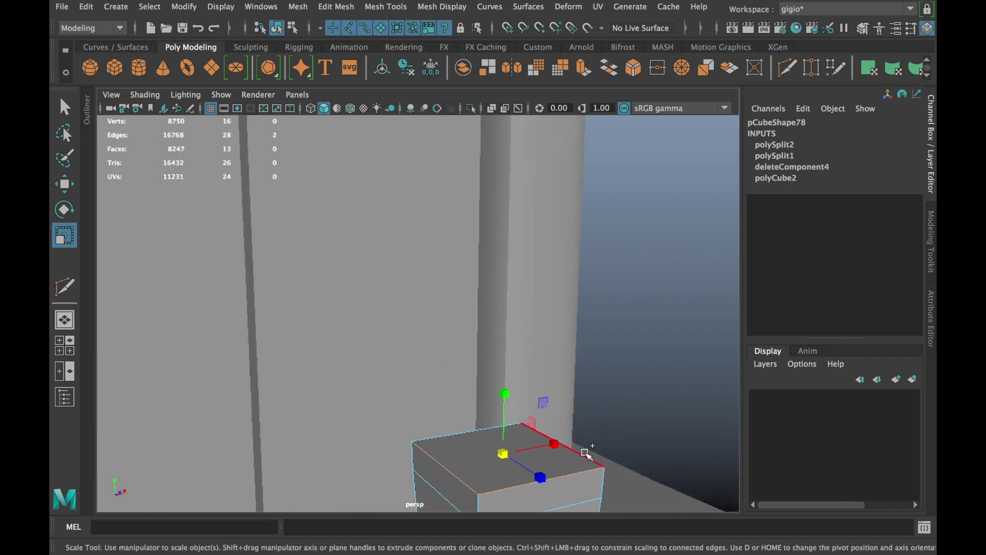
pyautogui.keyDown('alt'); pyautogui.moveTo(452, 430); pyautogui.dragTo(421, 411, button='right'); pyautogui.keyUp('alt')
pyautogui.moveTo(447, 308)
pyautogui.keyDown('alt'); pyautogui.mouseDown()
pyautogui.moveTo(444, 260)
pyautogui.moveTo(399, 289)
pyautogui.moveTo(407, 287)
pyautogui.mouseUp(); pyautogui.keyUp('alt')
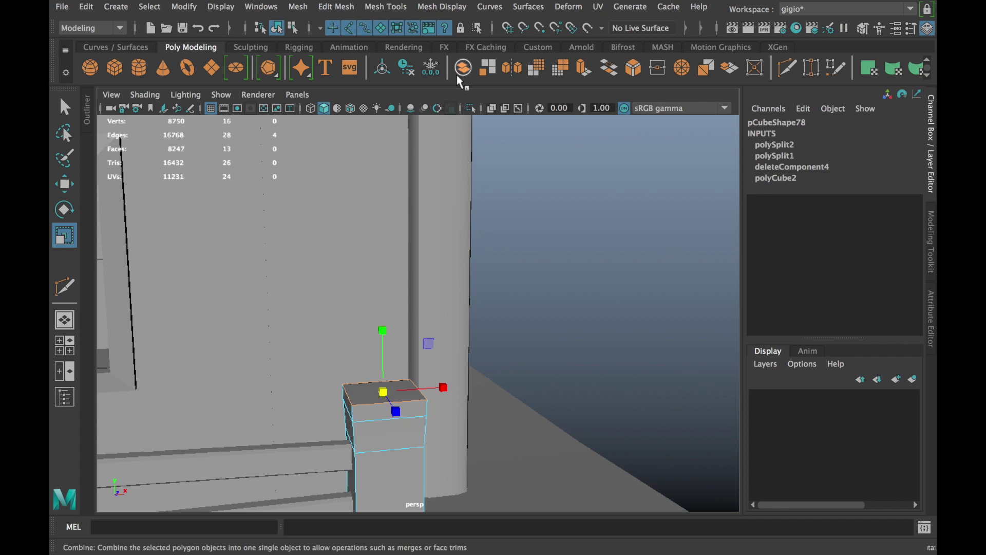
pyautogui.click(632, 67)
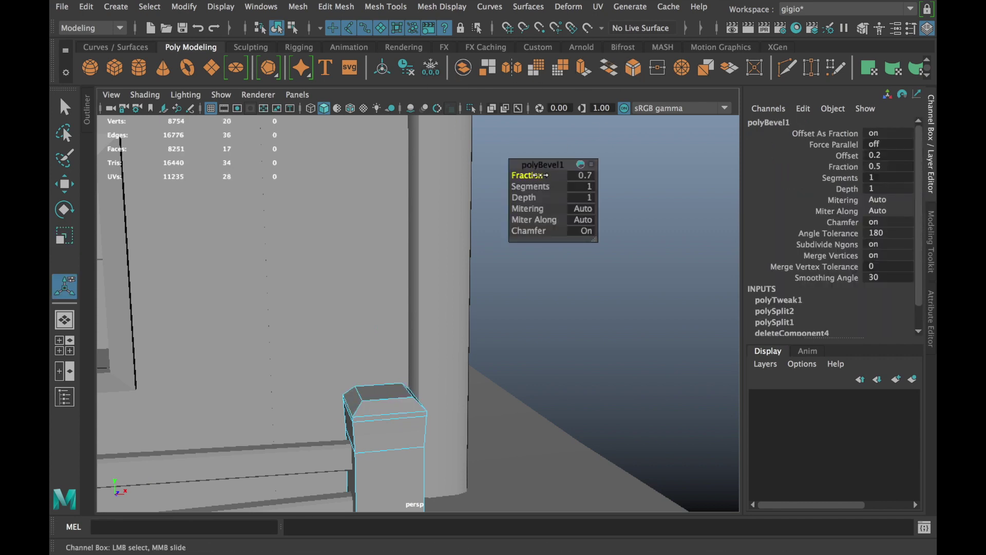
pyautogui.moveTo(542, 178); pyautogui.dragTo(616, 144, button='right')
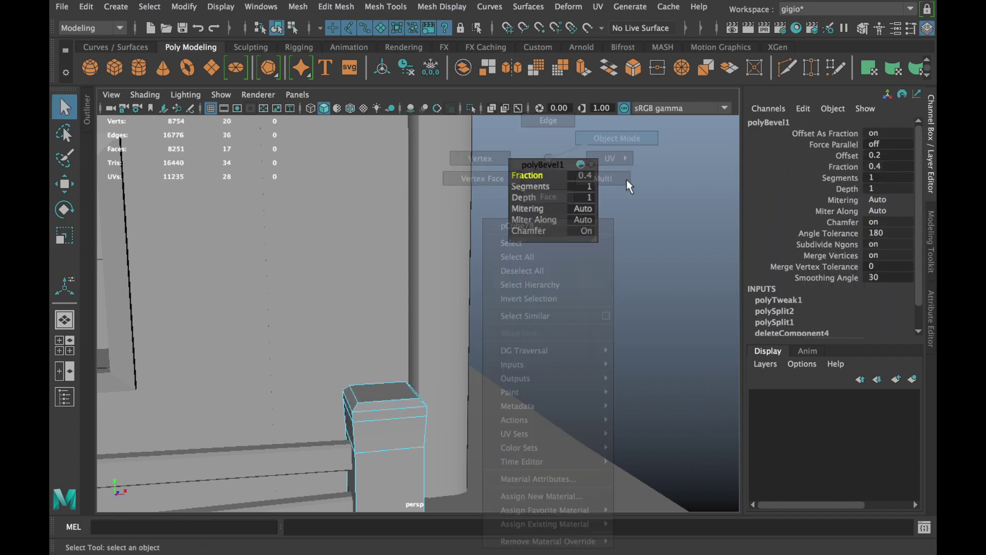
pyautogui.click(628, 293)
pyautogui.moveTo(628, 293)
pyautogui.keyDown('alt'); pyautogui.mouseDown(button='right')
pyautogui.moveTo(553, 371)
pyautogui.moveTo(638, 293)
pyautogui.moveTo(535, 288)
pyautogui.moveTo(620, 245)
pyautogui.mouseUp(button='right'); pyautogui.keyUp('alt')
pyautogui.click(276, 330)
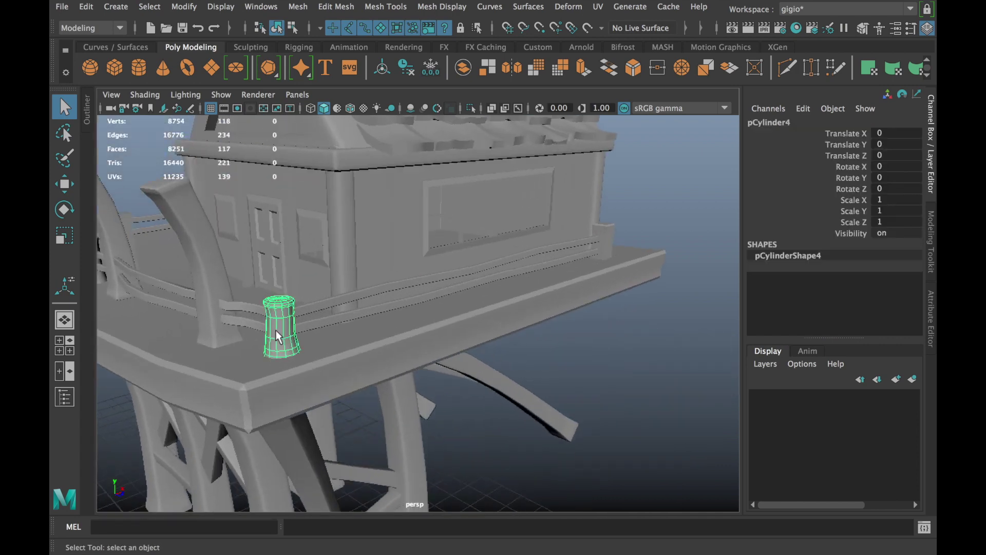
# - Delete a round railing post and position a copy of the capped square post on the rail
pyautogui.press('Delete')
pyautogui.click(608, 237)
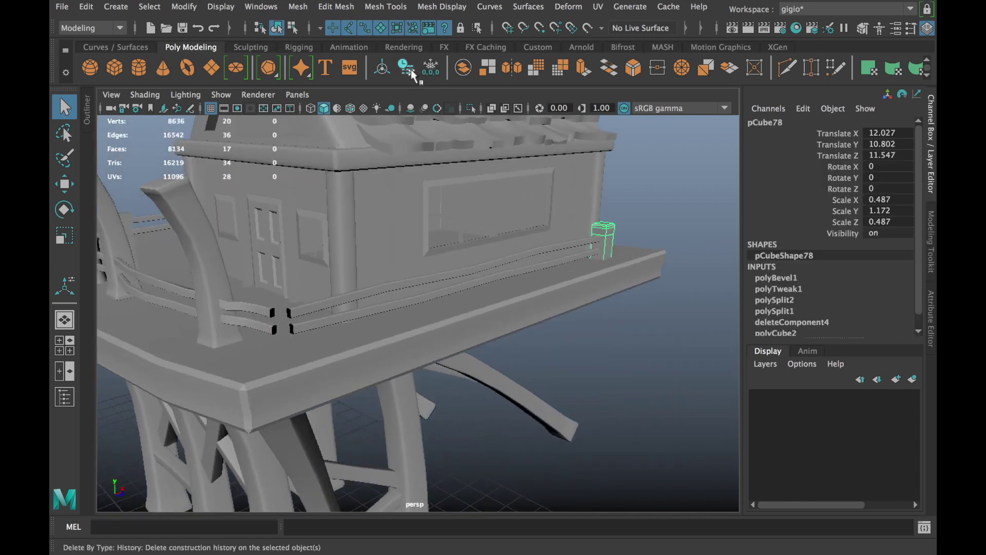
pyautogui.press('w')
pyautogui.moveTo(635, 234)
pyautogui.mouseDown()
pyautogui.moveTo(339, 297)
pyautogui.moveTo(358, 291)
pyautogui.mouseUp()
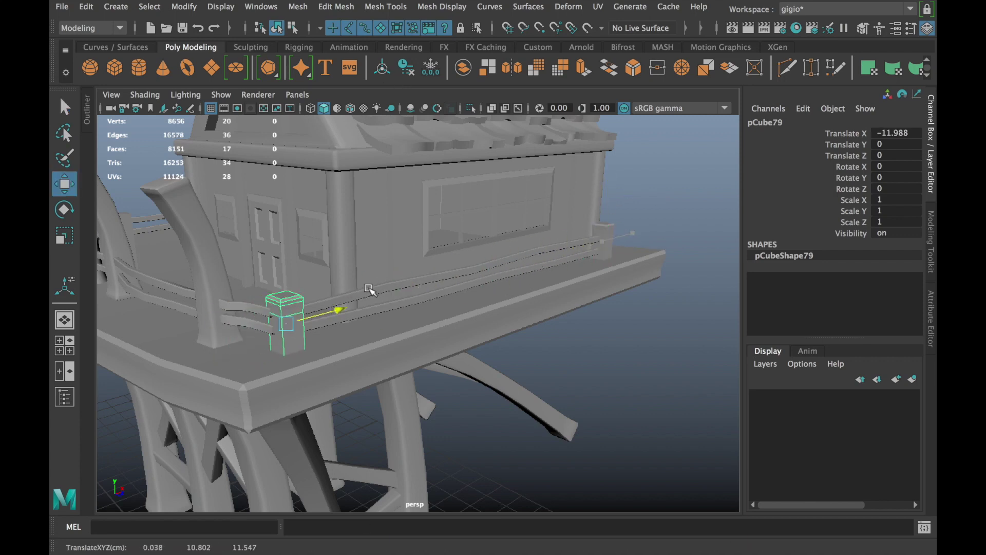
pyautogui.keyDown('alt'); pyautogui.moveTo(383, 322); pyautogui.dragTo(544, 346, button='right'); pyautogui.keyUp('alt')
pyautogui.moveTo(545, 345)
pyautogui.keyDown('alt'); pyautogui.mouseDown()
pyautogui.moveTo(379, 447)
pyautogui.moveTo(418, 411)
pyautogui.moveTo(345, 396)
pyautogui.mouseUp(); pyautogui.keyUp('alt')
pyautogui.keyDown('alt'); pyautogui.moveTo(346, 396); pyautogui.dragTo(252, 388, button='middle'); pyautogui.keyUp('alt')
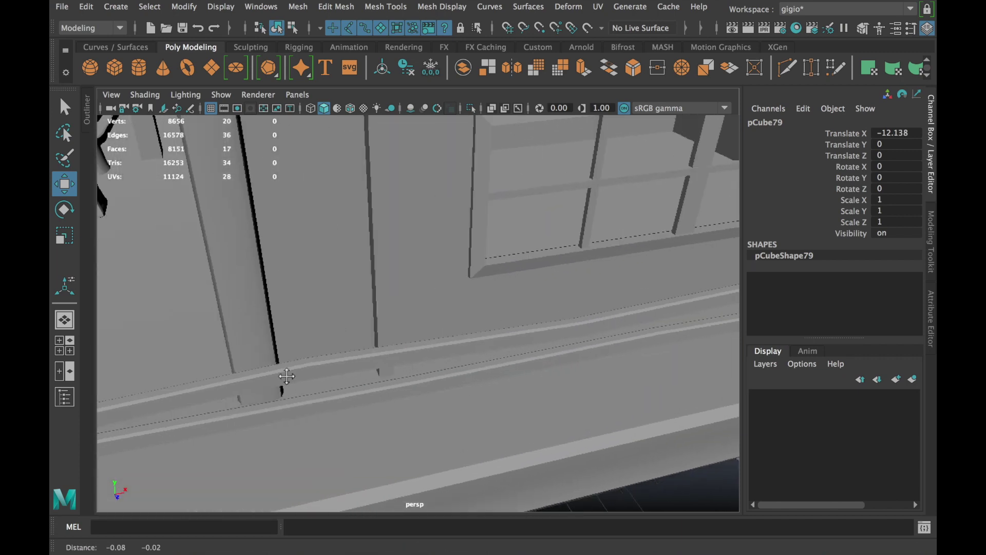
pyautogui.keyDown('alt'); pyautogui.moveTo(252, 389); pyautogui.dragTo(341, 385); pyautogui.keyUp('alt')
pyautogui.keyDown('alt'); pyautogui.moveTo(342, 385); pyautogui.dragTo(320, 379, button='middle'); pyautogui.keyUp('alt')
pyautogui.moveTo(137, 394)
pyautogui.mouseDown()
pyautogui.moveTo(121, 442)
pyautogui.moveTo(402, 369)
pyautogui.moveTo(349, 373)
pyautogui.mouseUp()
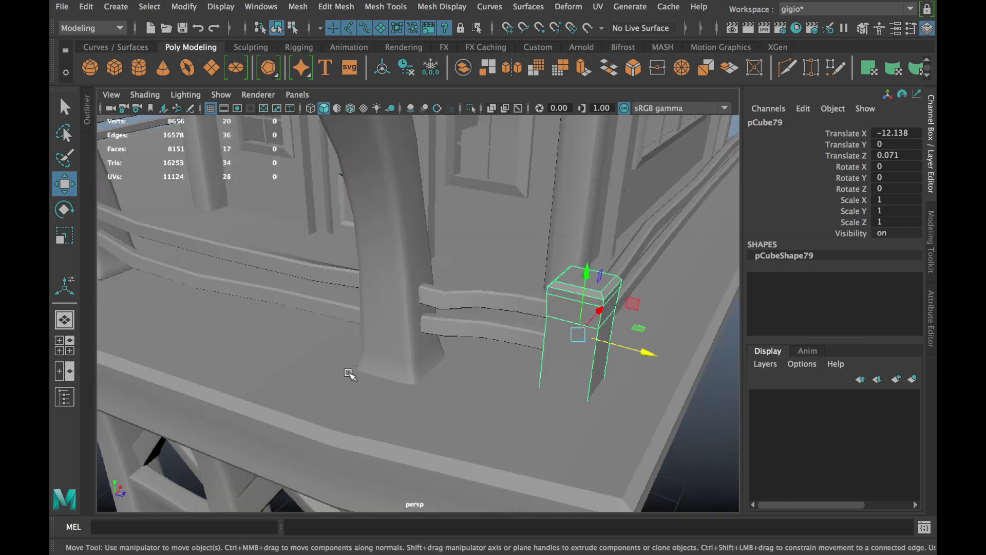
pyautogui.keyDown('alt'); pyautogui.moveTo(350, 373); pyautogui.dragTo(216, 333, button='right'); pyautogui.keyUp('alt')
# - Place another copy of the capped square post along the rail
pyautogui.click(234, 297)
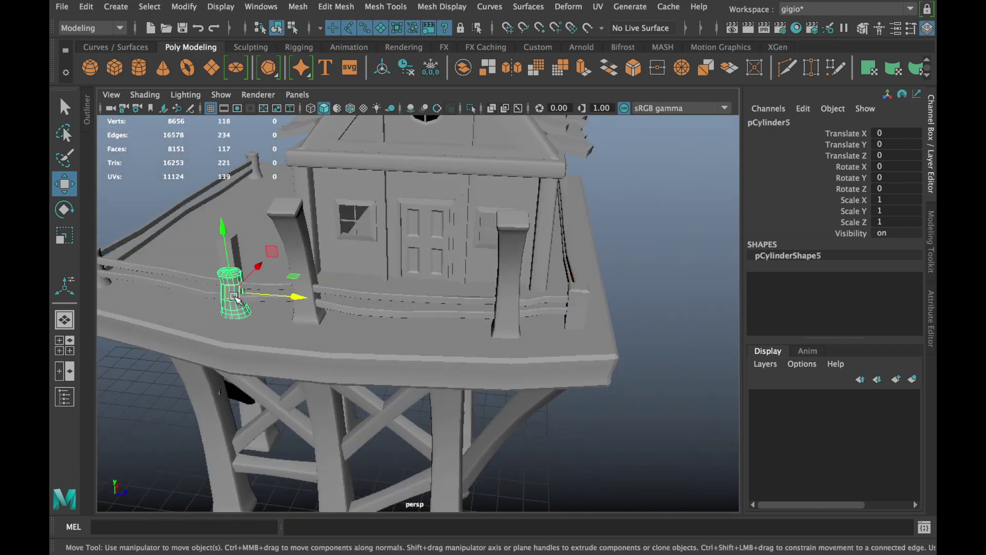
pyautogui.click(581, 318)
pyautogui.moveTo(581, 319); pyautogui.dragTo(432, 322)
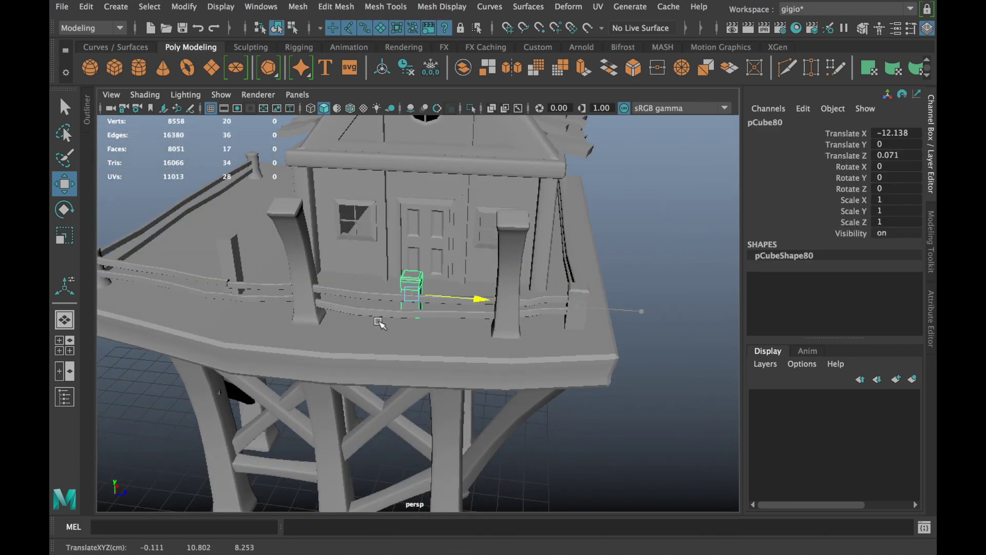
pyautogui.press('f')
pyautogui.moveTo(448, 345)
pyautogui.mouseDown()
pyautogui.moveTo(380, 326)
pyautogui.moveTo(484, 336)
pyautogui.mouseUp()
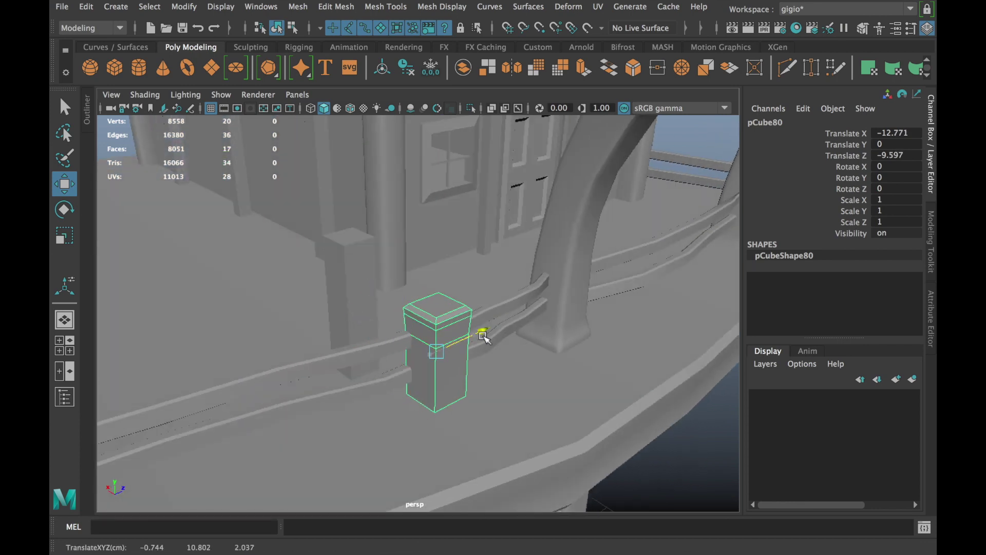
# - Delete the neighbouring round post and duplicate the capped post to the rail's end as pCube81
pyautogui.keyDown('alt'); pyautogui.moveTo(402, 329); pyautogui.dragTo(288, 325); pyautogui.keyUp('alt')
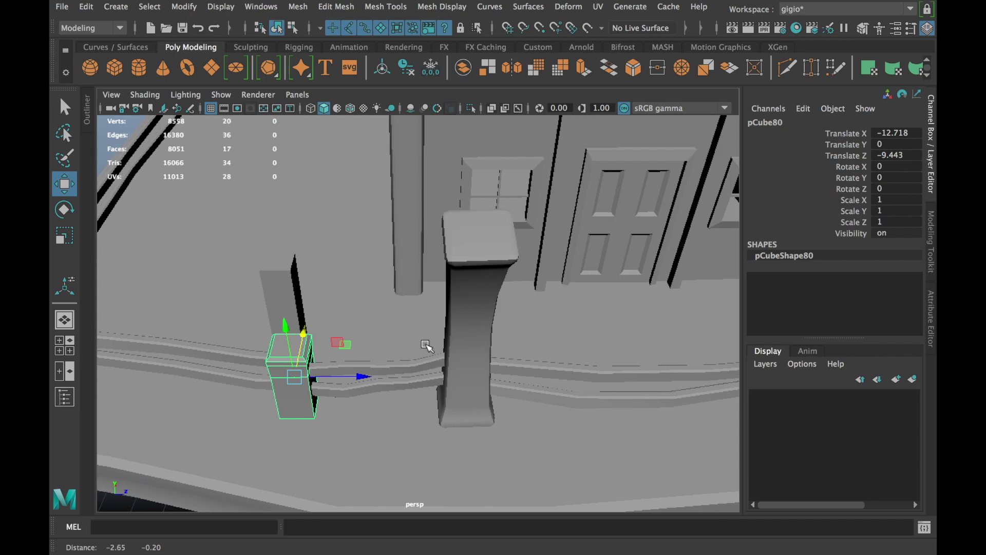
pyautogui.click(152, 326)
pyautogui.press('Delete')
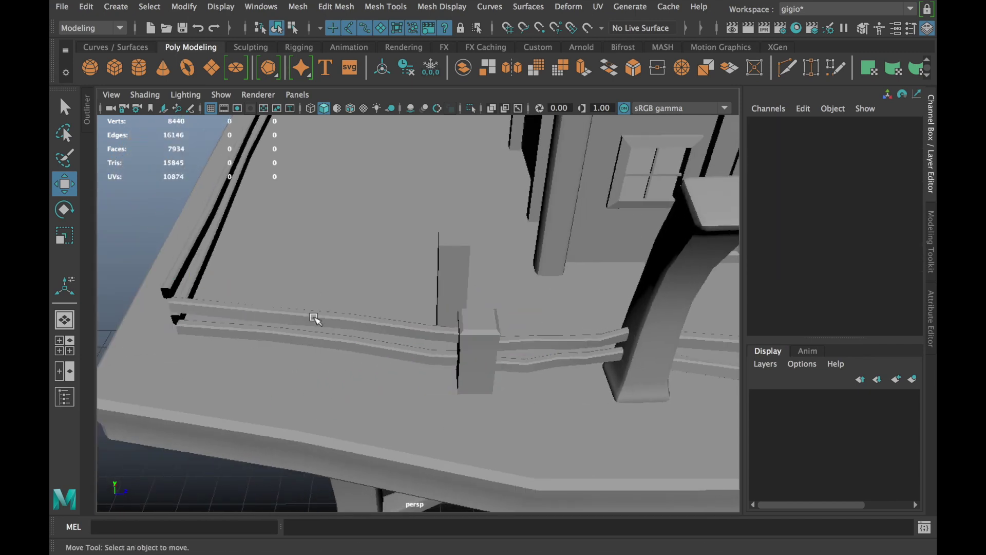
pyautogui.click(492, 353)
pyautogui.hotkey('ctrl', 'd')
pyautogui.moveTo(534, 349)
pyautogui.mouseDown()
pyautogui.moveTo(249, 348)
pyautogui.moveTo(157, 309)
pyautogui.moveTo(184, 295)
pyautogui.moveTo(559, 339)
pyautogui.moveTo(534, 330)
pyautogui.moveTo(462, 353)
pyautogui.moveTo(341, 345)
pyautogui.moveTo(494, 371)
pyautogui.moveTo(520, 387)
pyautogui.mouseUp()
pyautogui.moveTo(519, 388)
pyautogui.keyDown('alt'); pyautogui.mouseDown(button='middle')
pyautogui.moveTo(434, 335)
pyautogui.moveTo(452, 336)
pyautogui.mouseUp(button='middle'); pyautogui.keyUp('alt')
# - Delete the left-end round post and place a copy of the right-end square post there
pyautogui.click(200, 299)
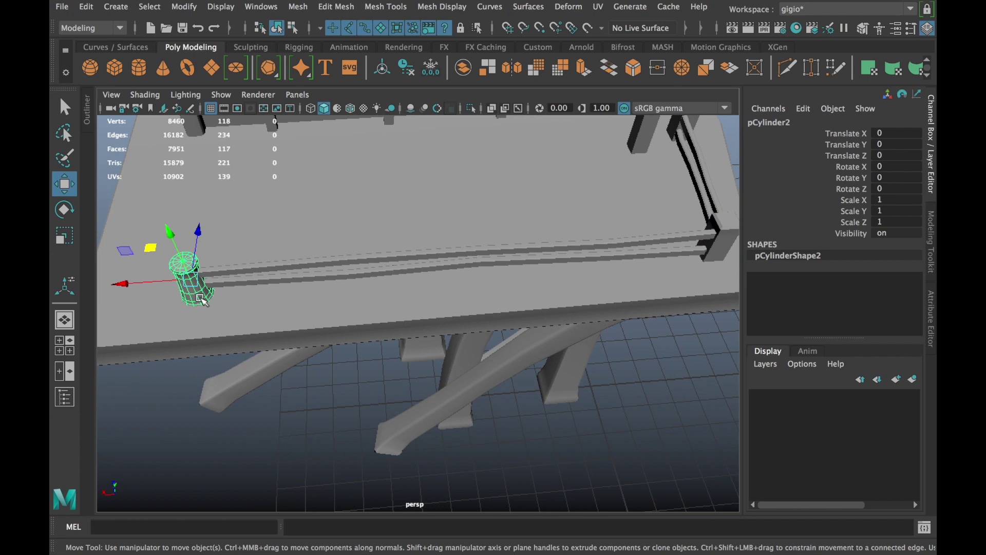
pyautogui.press('Delete')
pyautogui.click(721, 244)
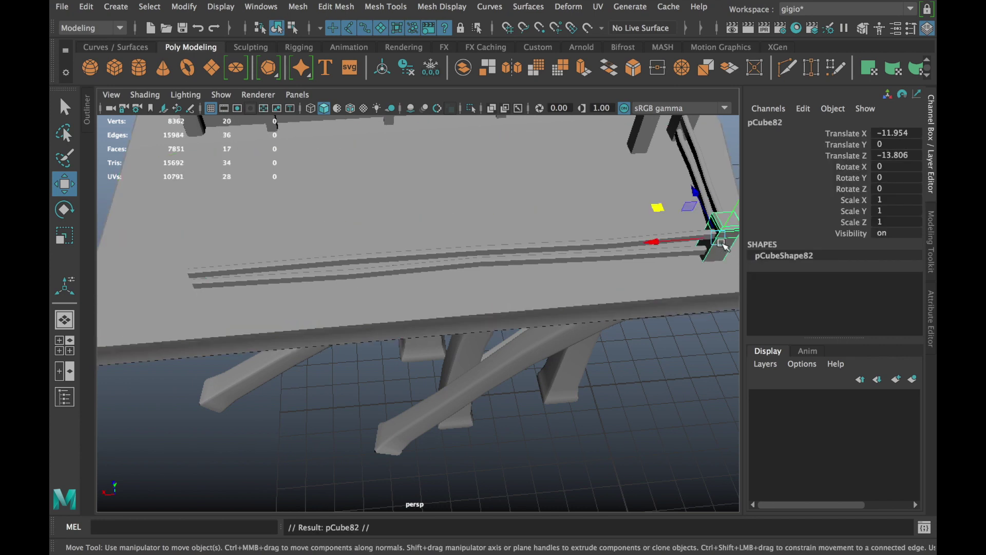
pyautogui.keyDown('shift'); pyautogui.moveTo(723, 245); pyautogui.dragTo(583, 255); pyautogui.keyUp('shift')
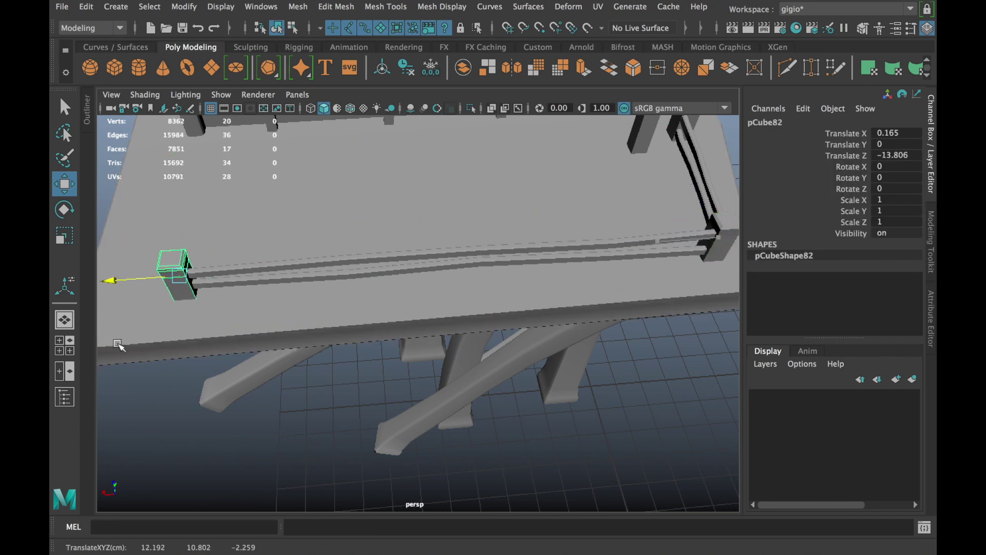
pyautogui.keyDown('alt'); pyautogui.moveTo(240, 322); pyautogui.dragTo(339, 190); pyautogui.keyUp('alt')
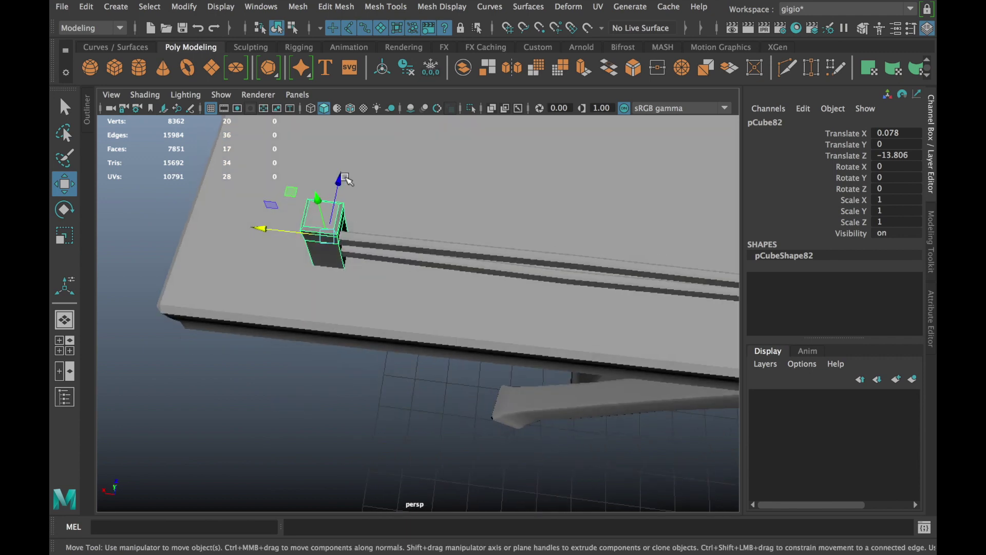
pyautogui.moveTo(272, 242); pyautogui.dragTo(262, 241)
pyautogui.scroll(-3, 447, 254)
# - Orbit to a frontal view of the house and select all its parts above the deck
pyautogui.moveTo(447, 253)
pyautogui.keyDown('alt'); pyautogui.mouseDown()
pyautogui.moveTo(469, 322)
pyautogui.moveTo(425, 215)
pyautogui.mouseUp(); pyautogui.keyUp('alt')
pyautogui.moveTo(424, 159); pyautogui.dragTo(483, 142, button='right')
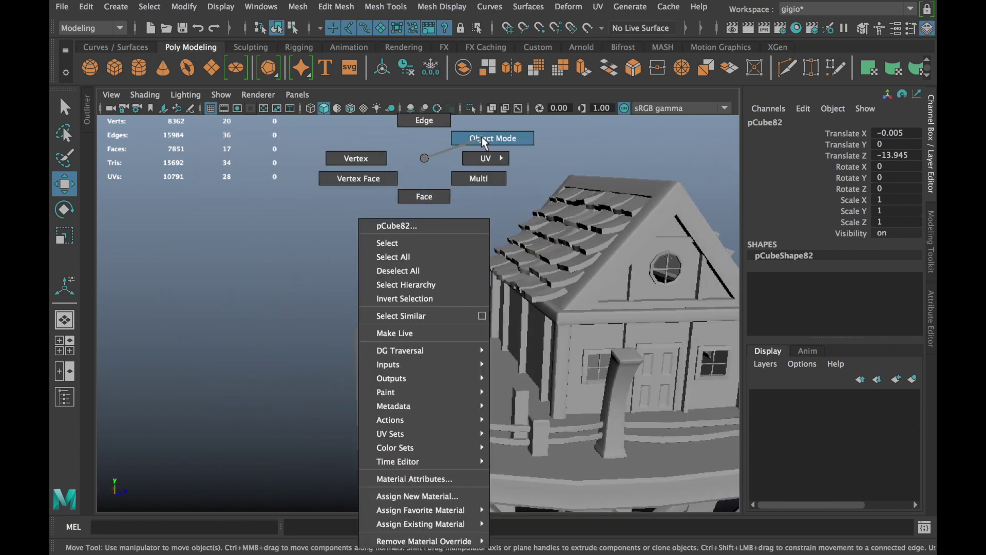
pyautogui.scroll(5, 446, 256)
pyautogui.moveTo(447, 257)
pyautogui.keyDown('alt'); pyautogui.mouseDown()
pyautogui.moveTo(412, 293)
pyautogui.moveTo(431, 280)
pyautogui.moveTo(464, 383)
pyautogui.moveTo(400, 403)
pyautogui.moveTo(401, 411)
pyautogui.moveTo(460, 418)
pyautogui.moveTo(346, 408)
pyautogui.moveTo(407, 381)
pyautogui.moveTo(460, 381)
pyautogui.mouseUp(); pyautogui.keyUp('alt')
pyautogui.scroll(-8, 431, 279)
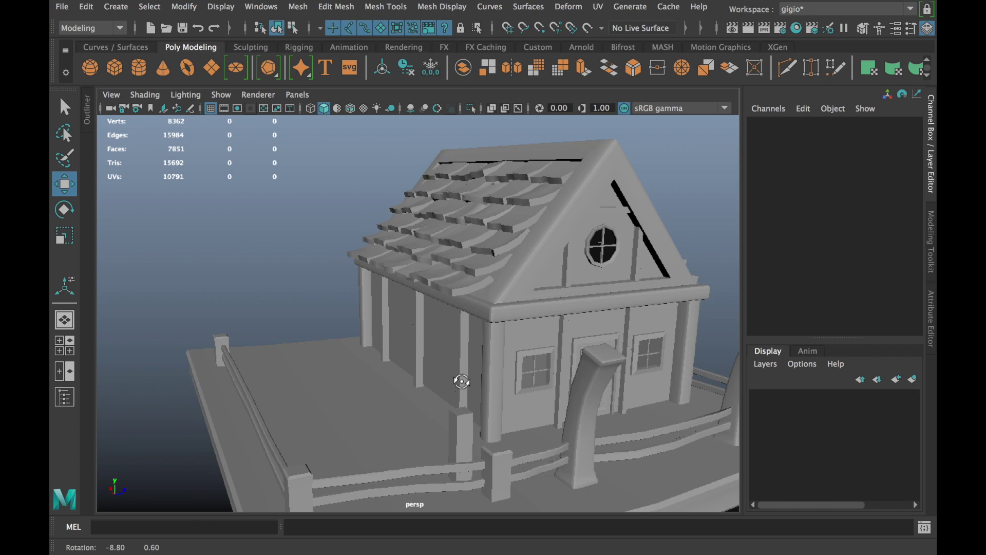
pyautogui.scroll(-5, 495, 390)
pyautogui.scroll(-3, 477, 382)
pyautogui.moveTo(409, 358)
pyautogui.keyDown('alt'); pyautogui.mouseDown()
pyautogui.moveTo(426, 355)
pyautogui.moveTo(387, 345)
pyautogui.moveTo(459, 336)
pyautogui.mouseUp(); pyautogui.keyUp('alt')
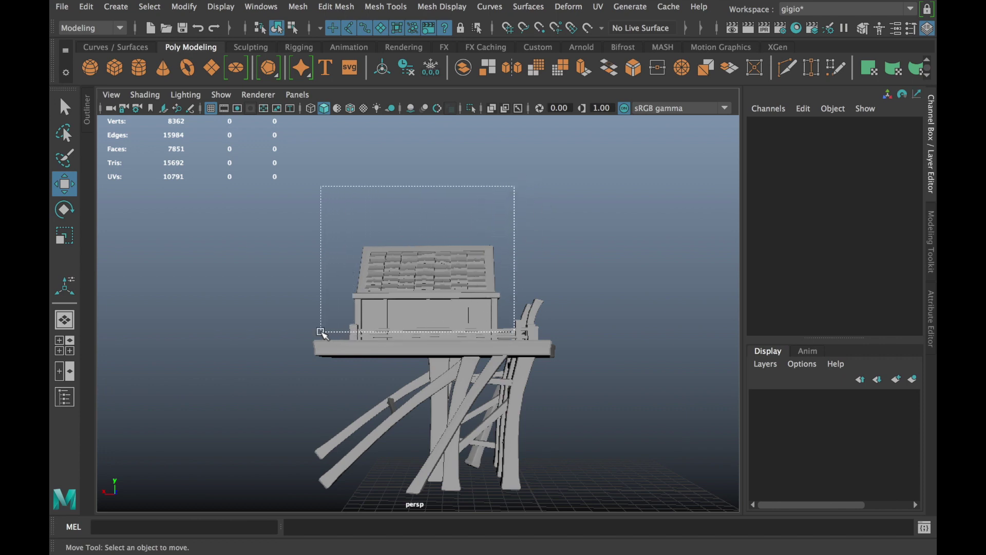
pyautogui.moveTo(320, 333); pyautogui.dragTo(322, 334)
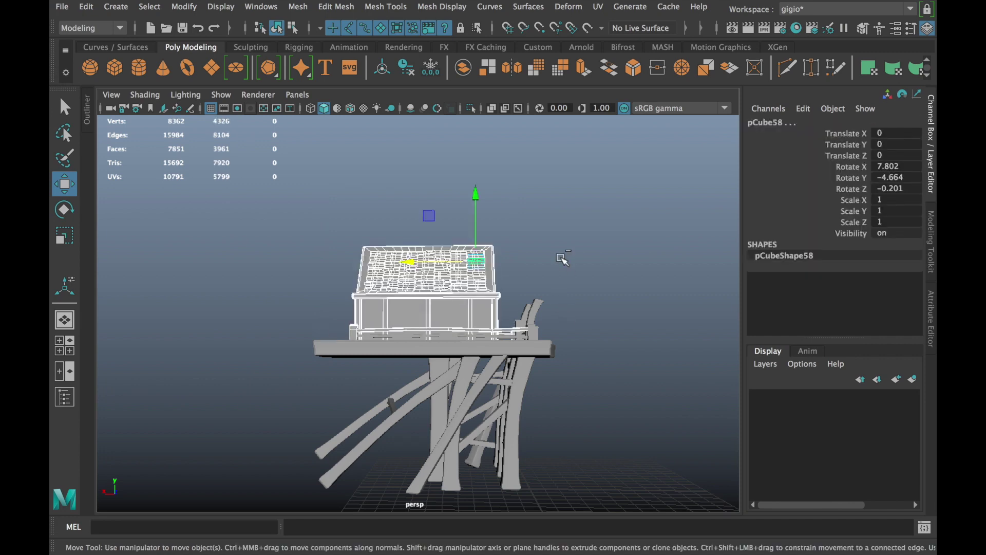
# - Group the selected upper walls and roof with Ctrl+G
pyautogui.keyDown('alt'); pyautogui.moveTo(306, 317); pyautogui.dragTo(310, 383); pyautogui.keyUp('alt')
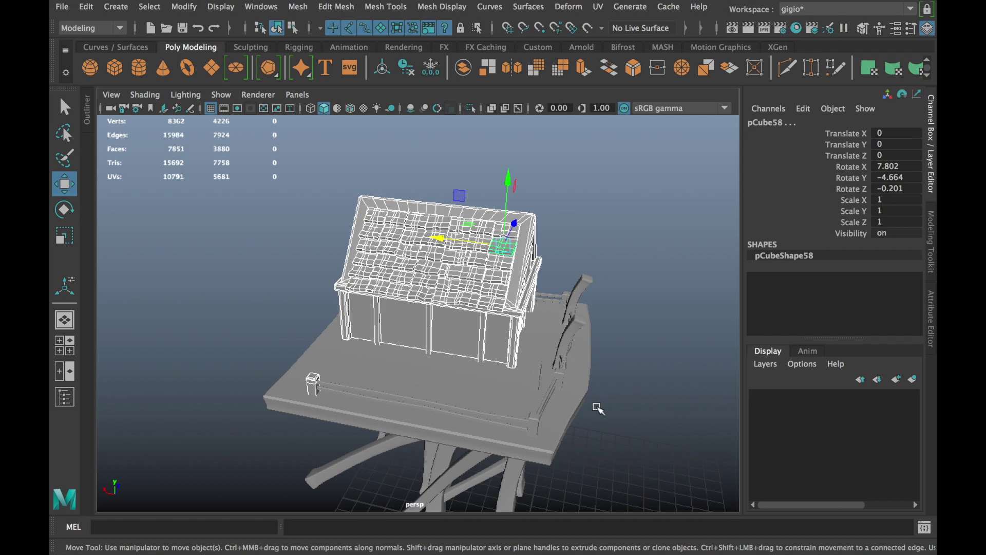
pyautogui.keyDown('alt'); pyautogui.moveTo(598, 408); pyautogui.dragTo(450, 339); pyautogui.keyUp('alt')
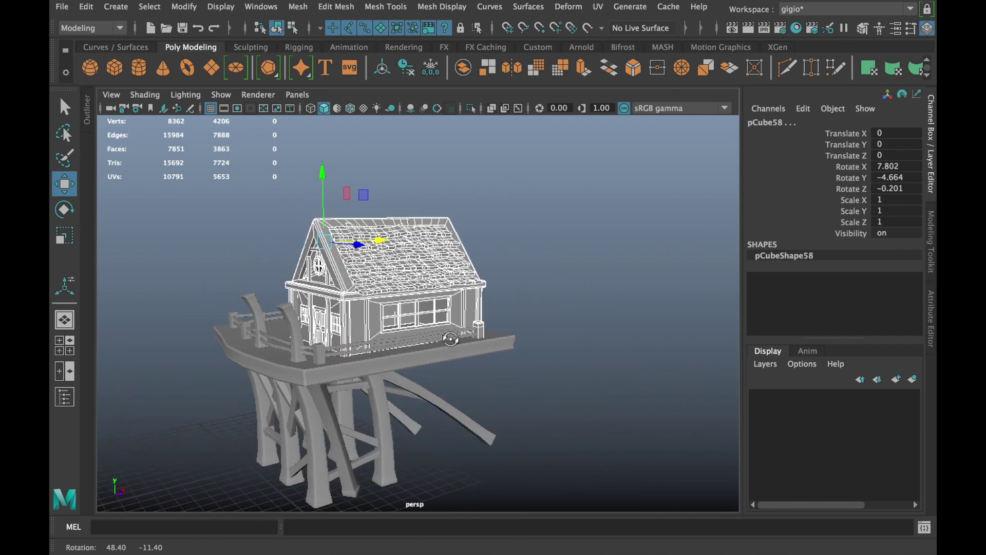
pyautogui.scroll(2, 671, 330)
pyautogui.scroll(3, 557, 365)
pyautogui.scroll(3, 500, 337)
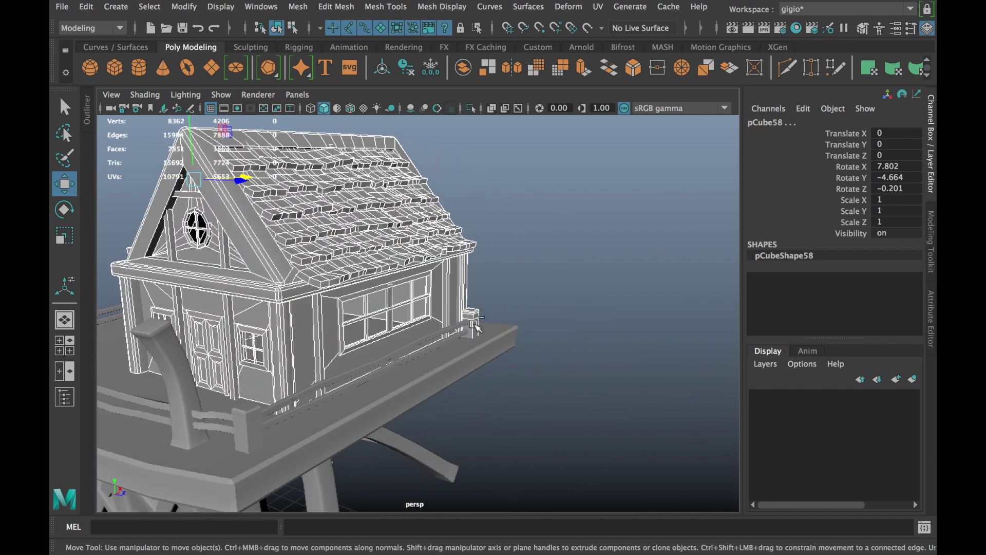
pyautogui.scroll(-3, 474, 324)
pyautogui.moveTo(451, 364)
pyautogui.keyDown('alt'); pyautogui.mouseDown()
pyautogui.moveTo(392, 353)
pyautogui.moveTo(451, 357)
pyautogui.moveTo(408, 314)
pyautogui.mouseUp(); pyautogui.keyUp('alt')
pyautogui.hotkey('ctrl', 'g')
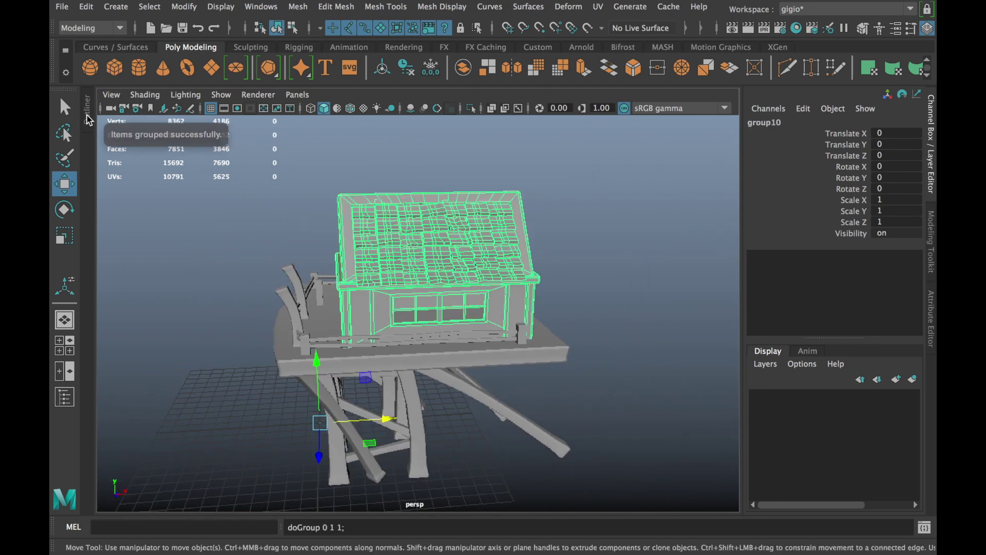
# - Find group10 in the Outliner and start renaming it
pyautogui.click(89, 116)
pyautogui.scroll(-3, 208, 348)
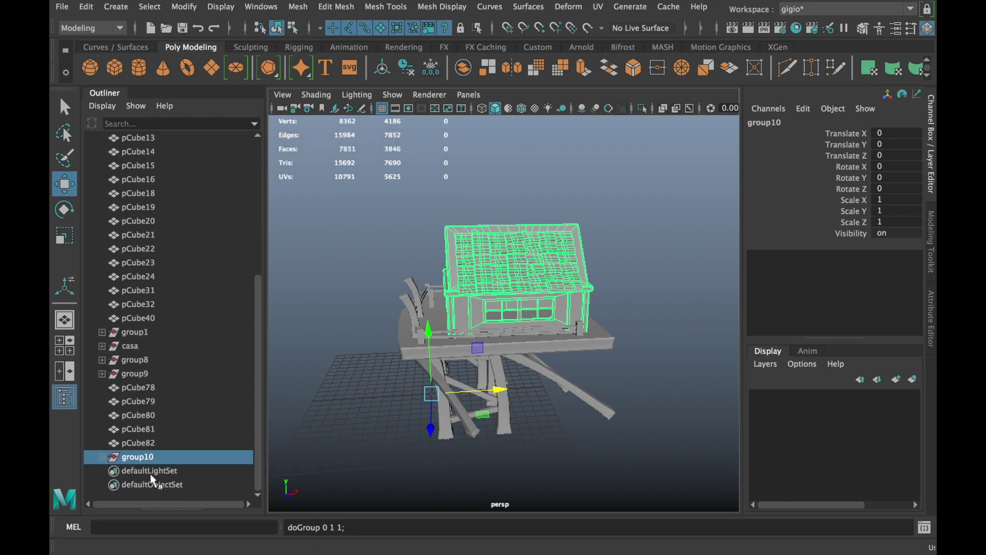
pyautogui.doubleClick(134, 457)
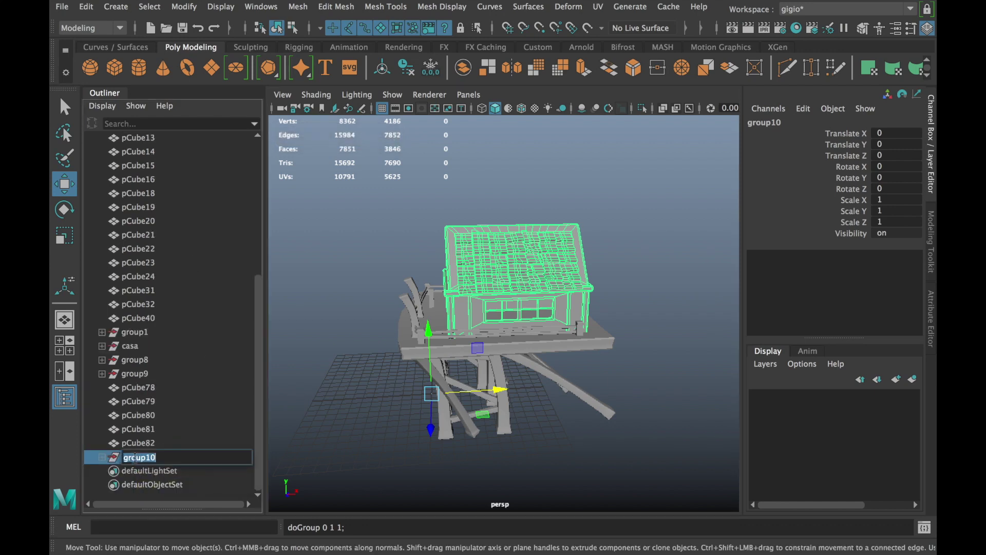